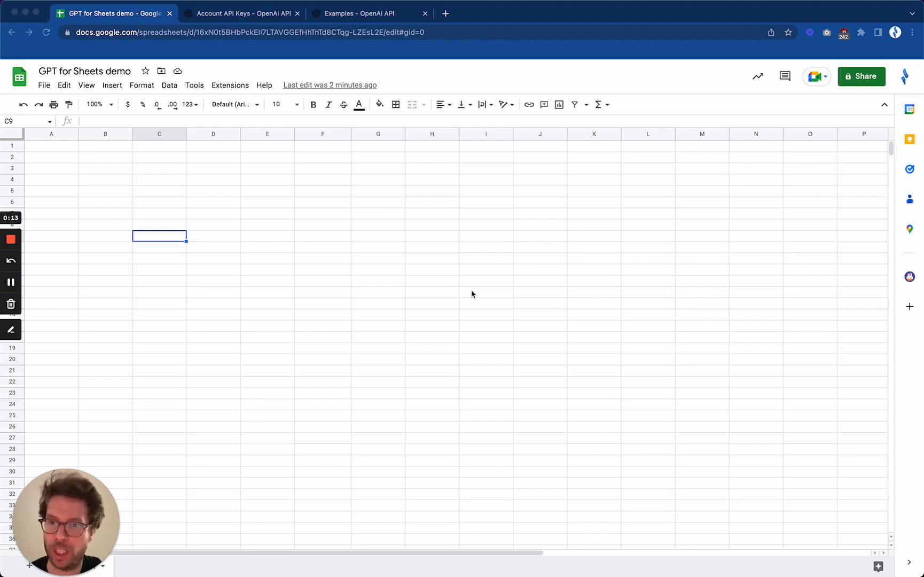
Step: Select cell F7 and look up the GPT for Sheets add-on's listing in the Google Workspace Marketplace
click(375, 221)
click(312, 217)
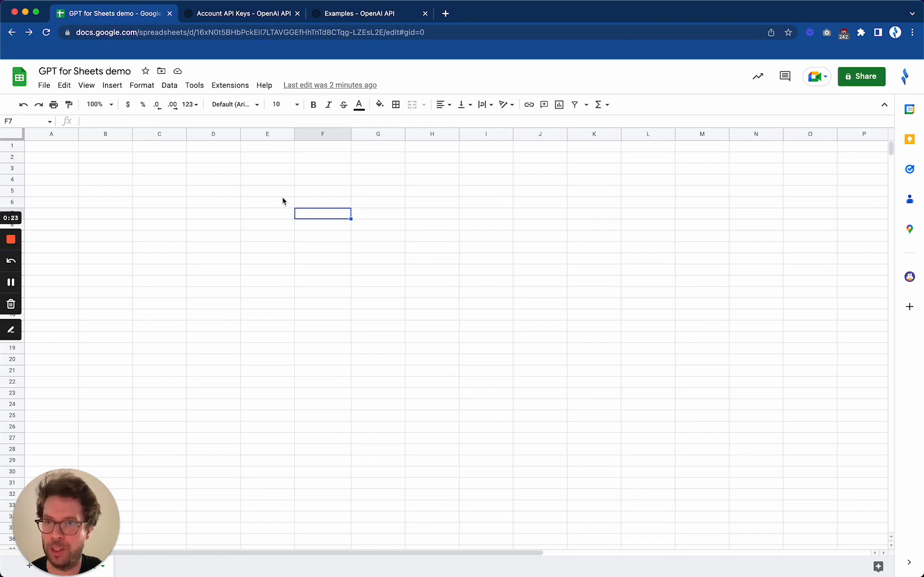
click(230, 87)
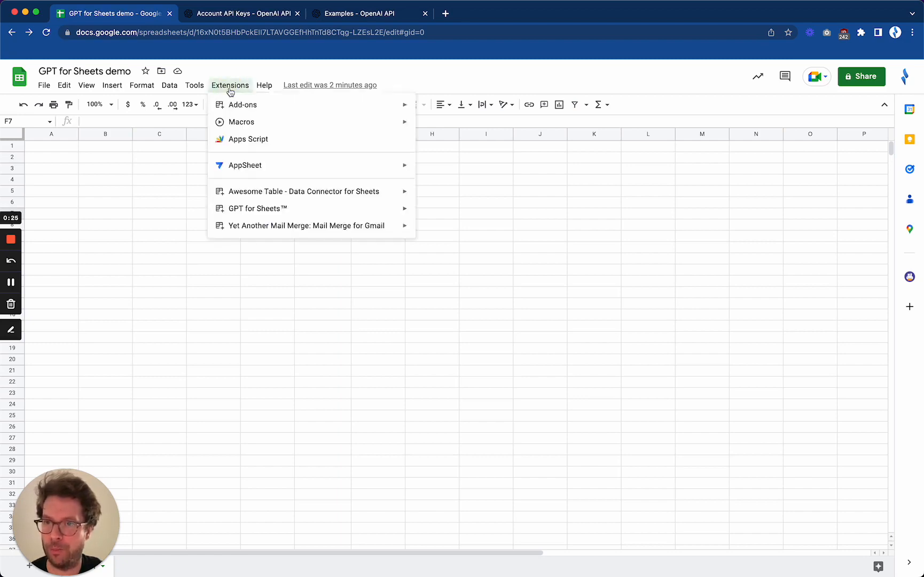
mouse_move(229, 209)
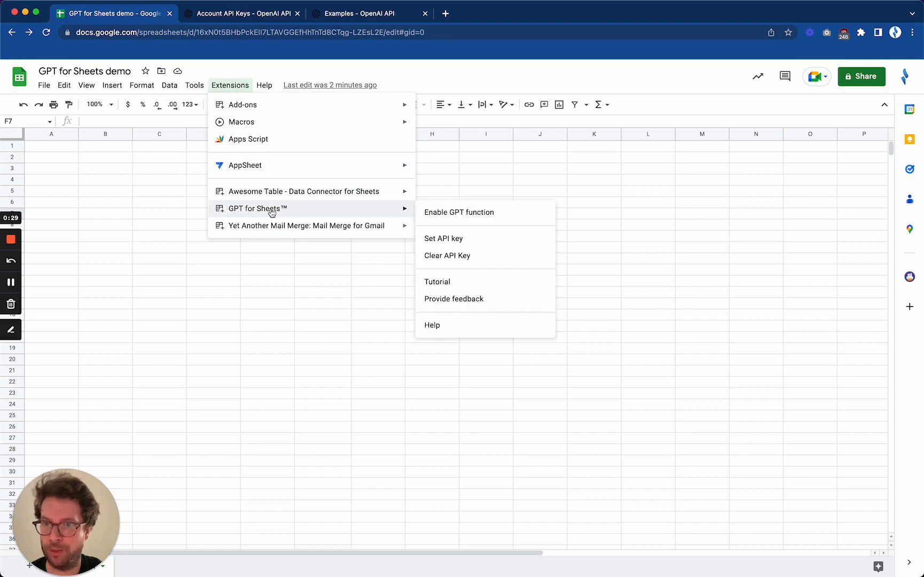
mouse_move(249, 104)
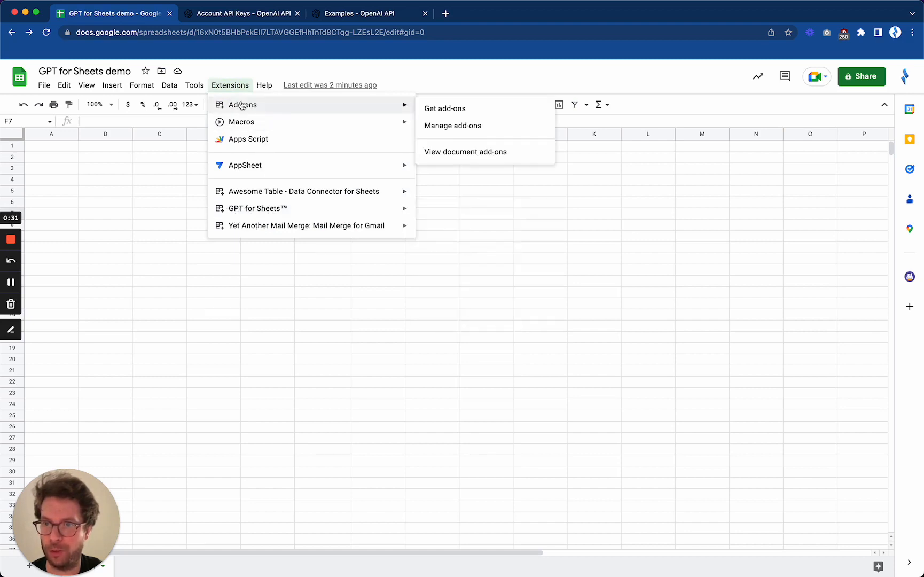
click(447, 109)
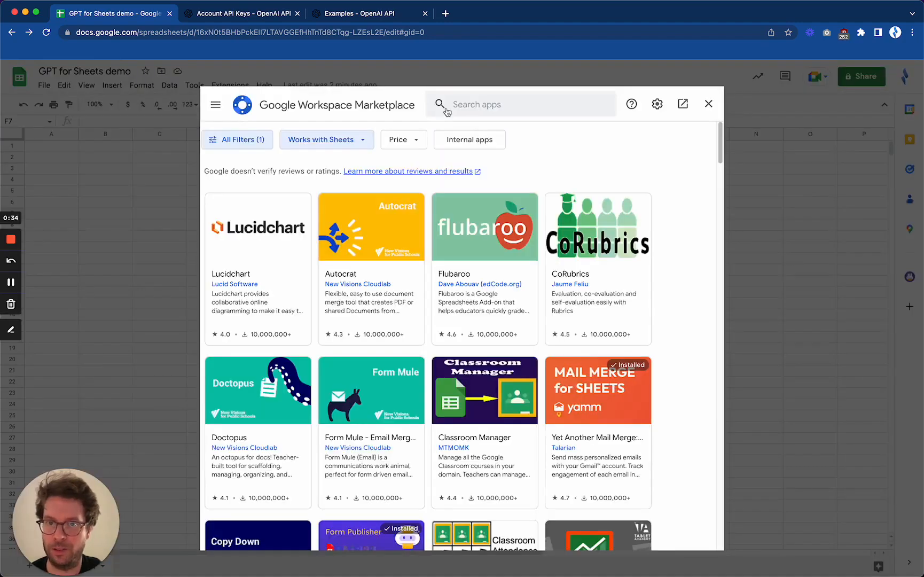
click(467, 105)
text(gpt)
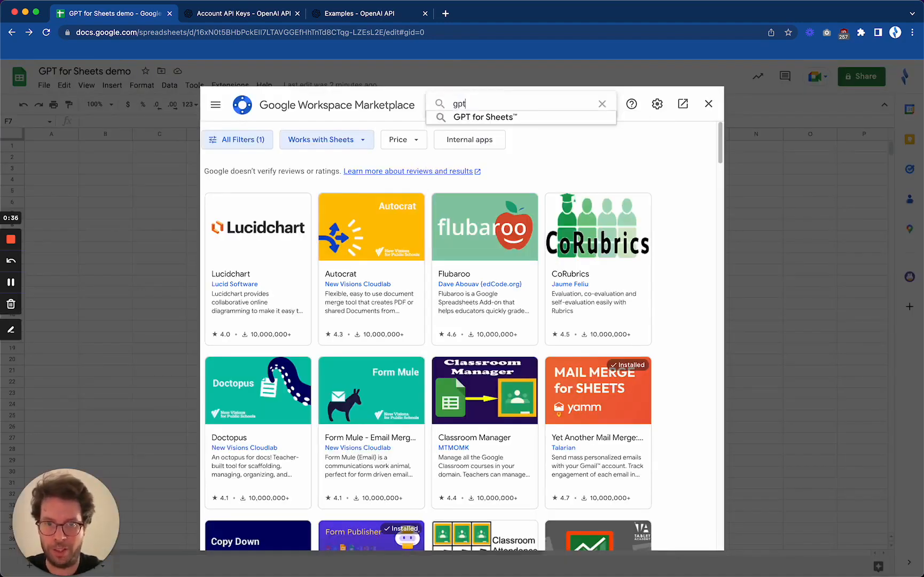
click(467, 118)
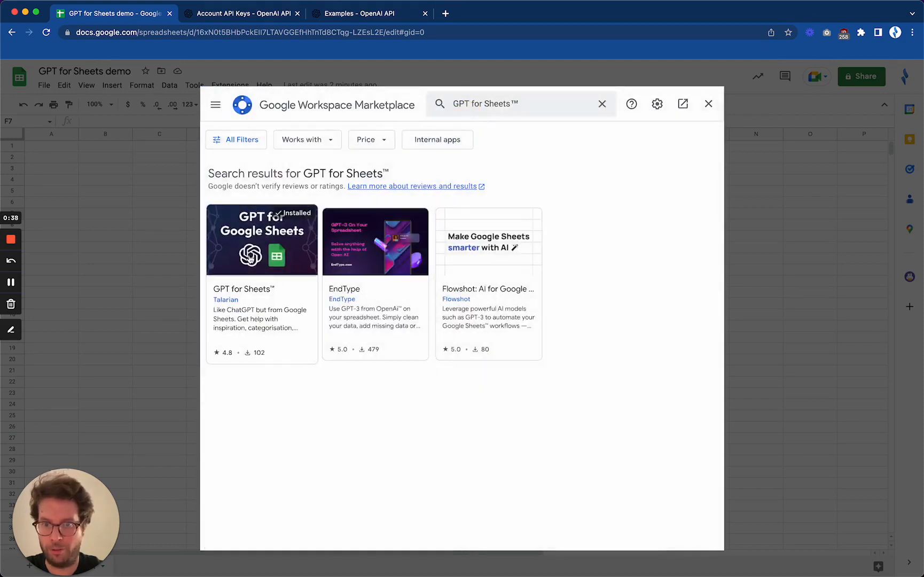
click(266, 331)
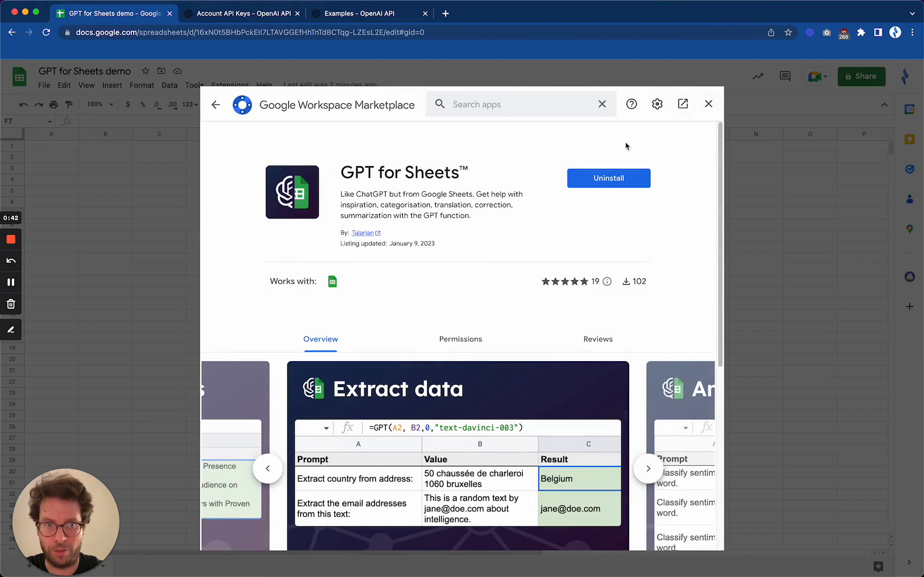
click(707, 106)
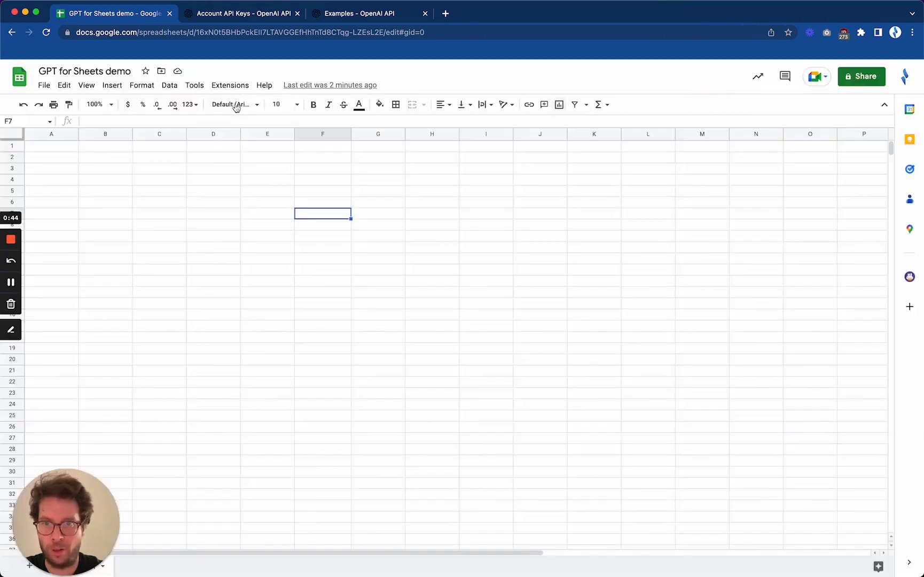
click(220, 85)
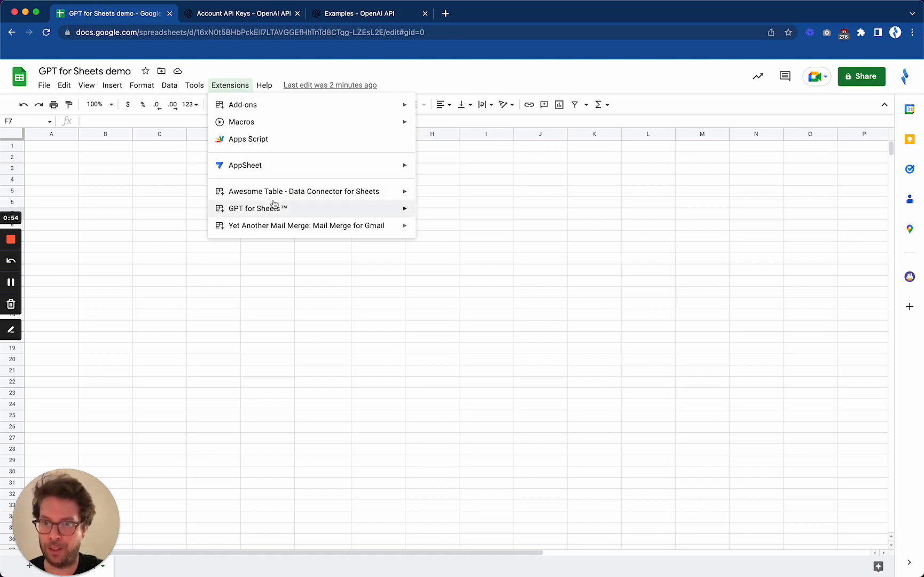
mouse_move(273, 207)
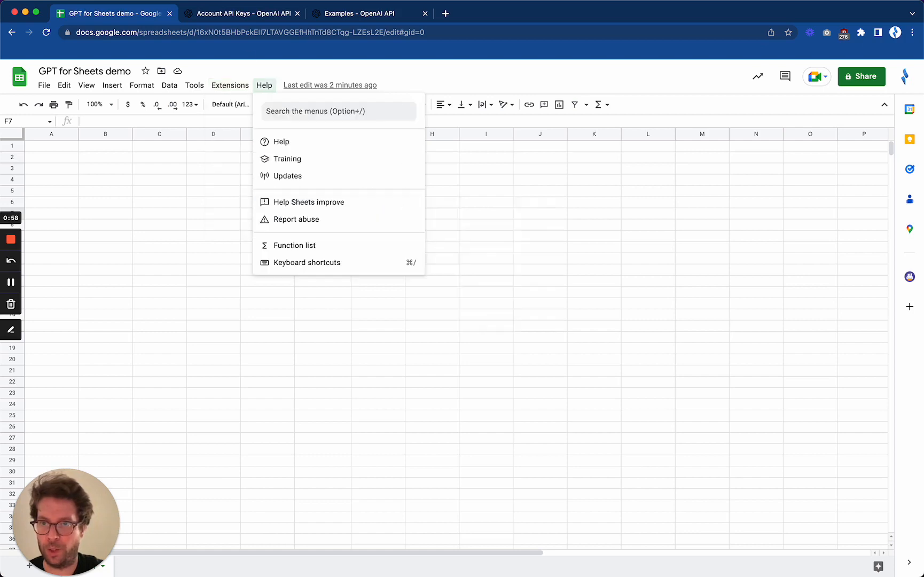
Step: Switch to the OpenAI API keys page, generate a new secret key and copy it
click(236, 15)
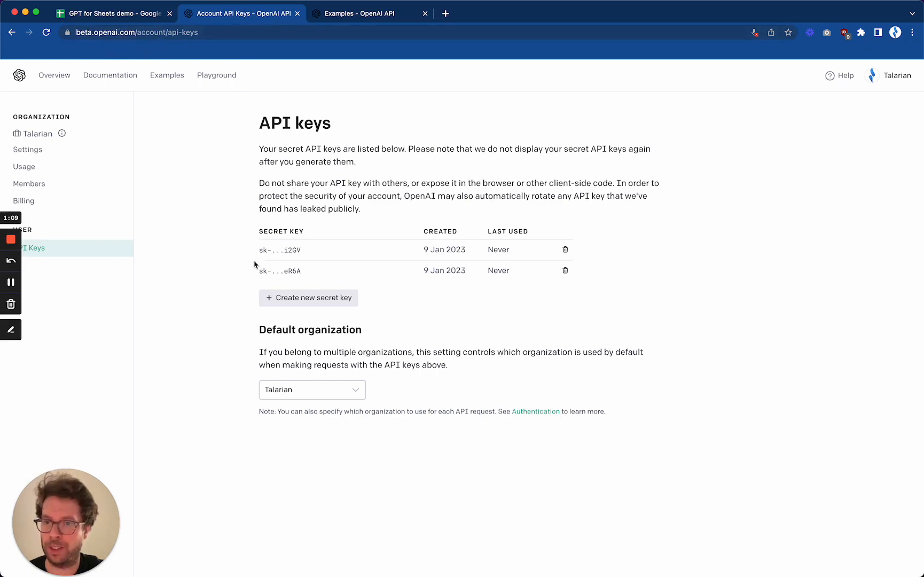
click(309, 300)
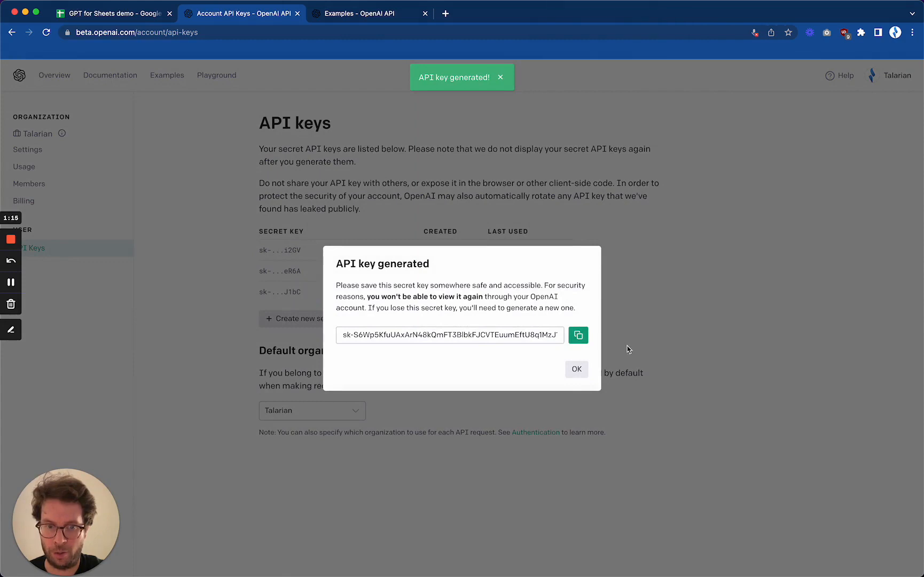
click(578, 335)
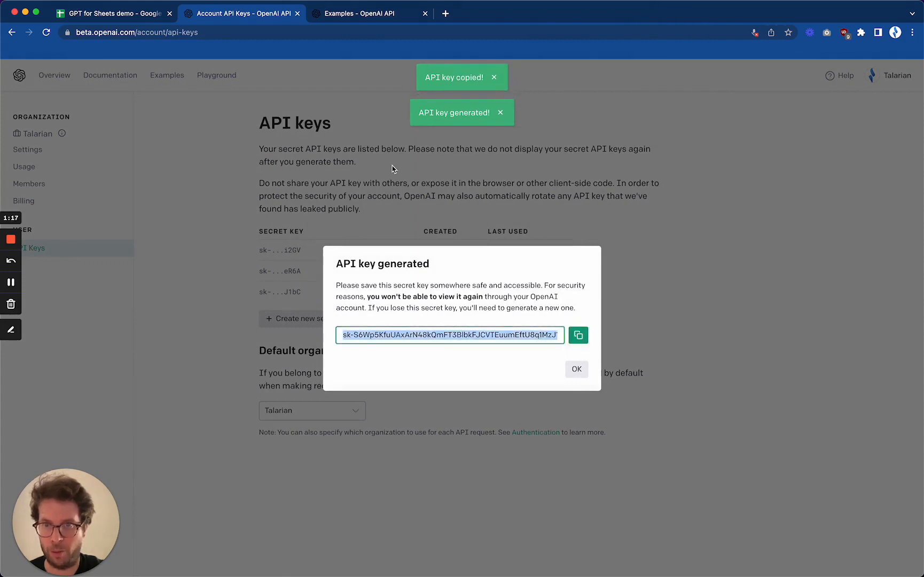
Step: Return to the GPT for Sheets demo spreadsheet and set the add-on's OpenAI API key by pasting the copied key
click(117, 16)
click(237, 90)
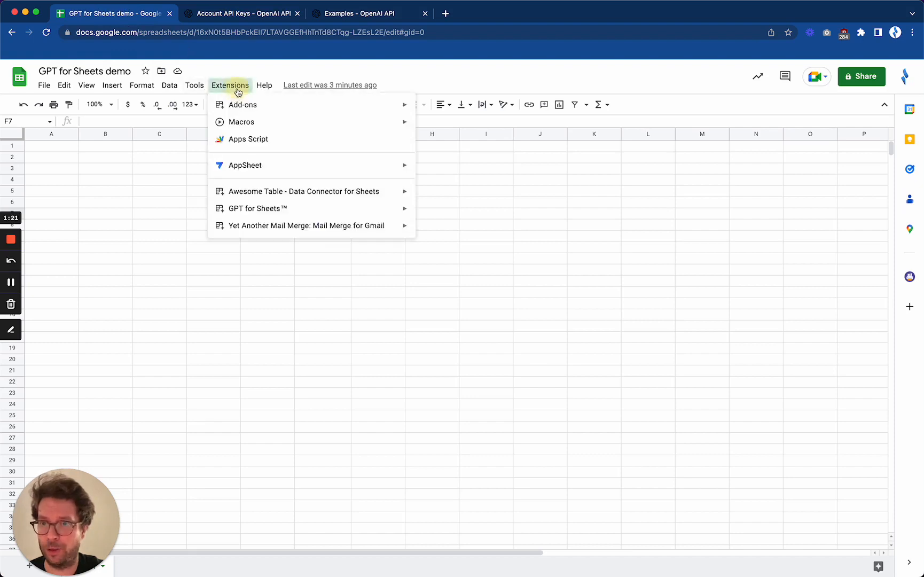
mouse_move(273, 208)
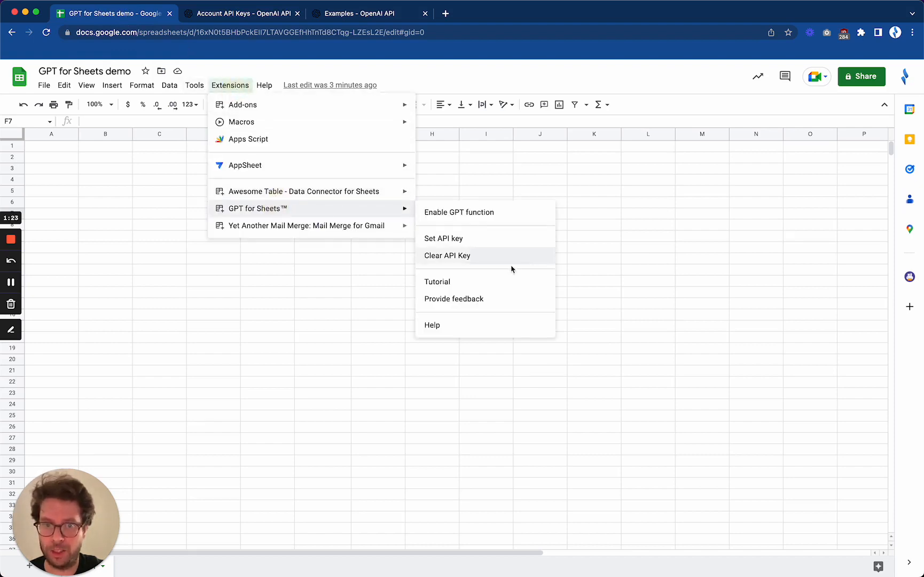
click(480, 239)
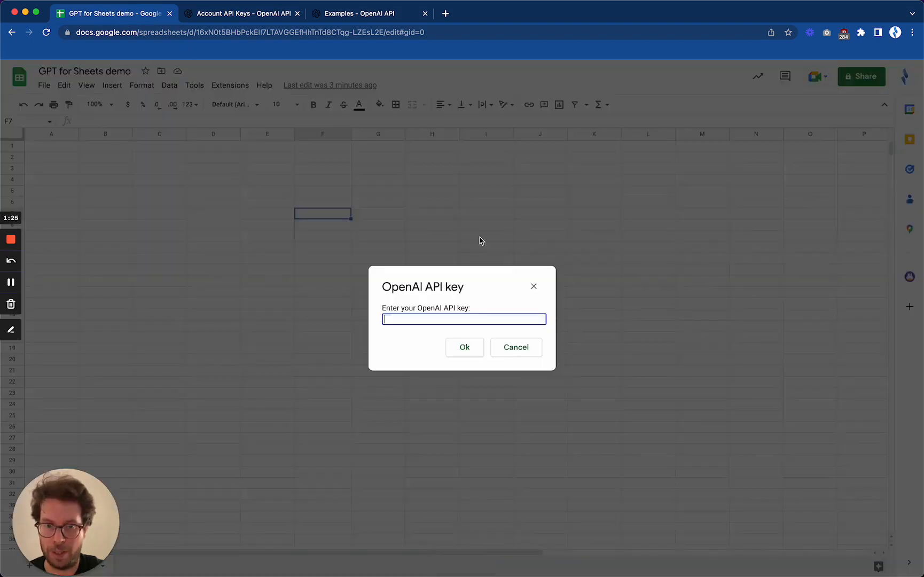
key(super+v)
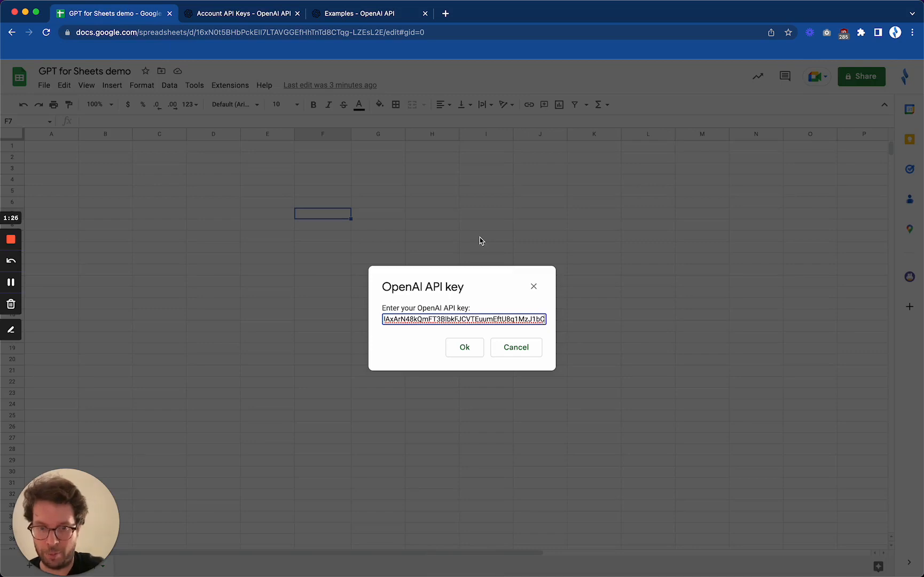
click(462, 349)
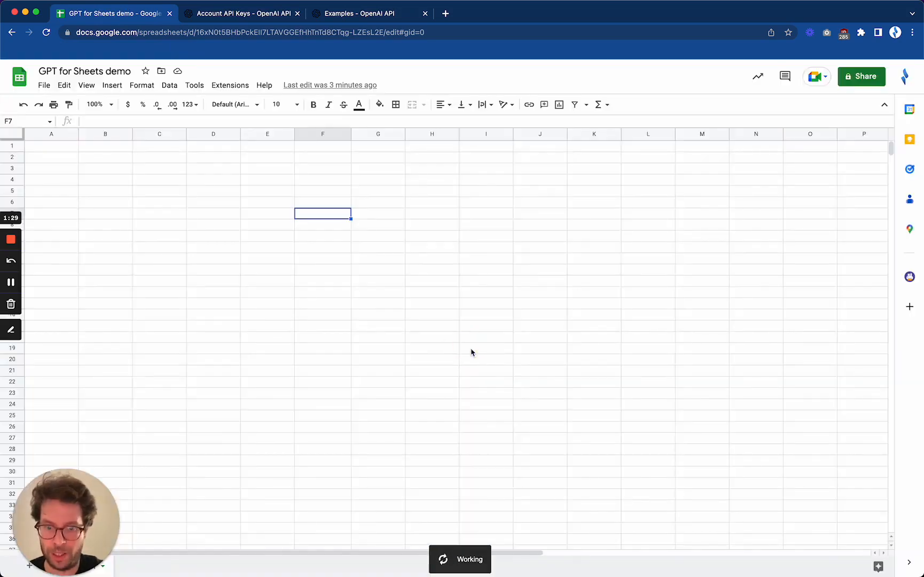
Step: Enable the GPT function of GPT for Sheets on this spreadsheet and dismiss the resulting dialog
click(222, 86)
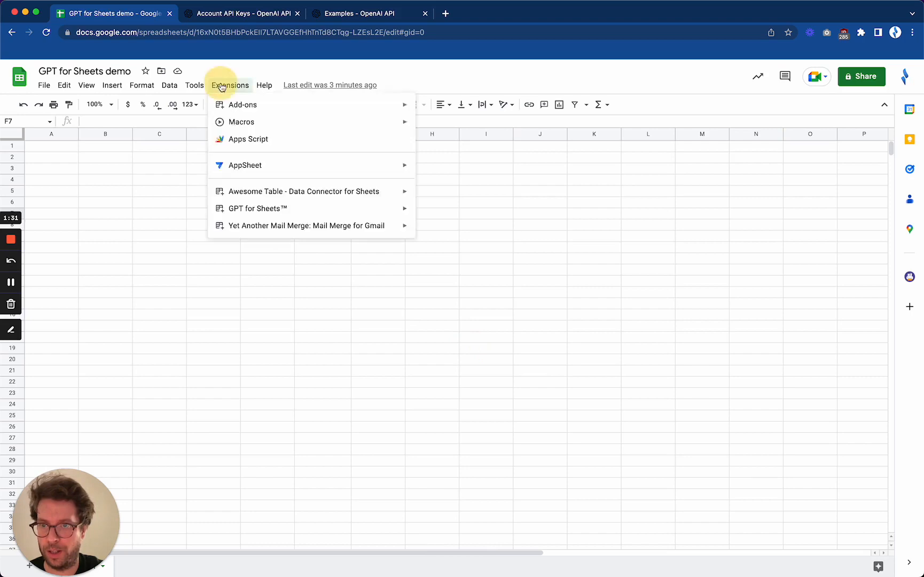
mouse_move(285, 210)
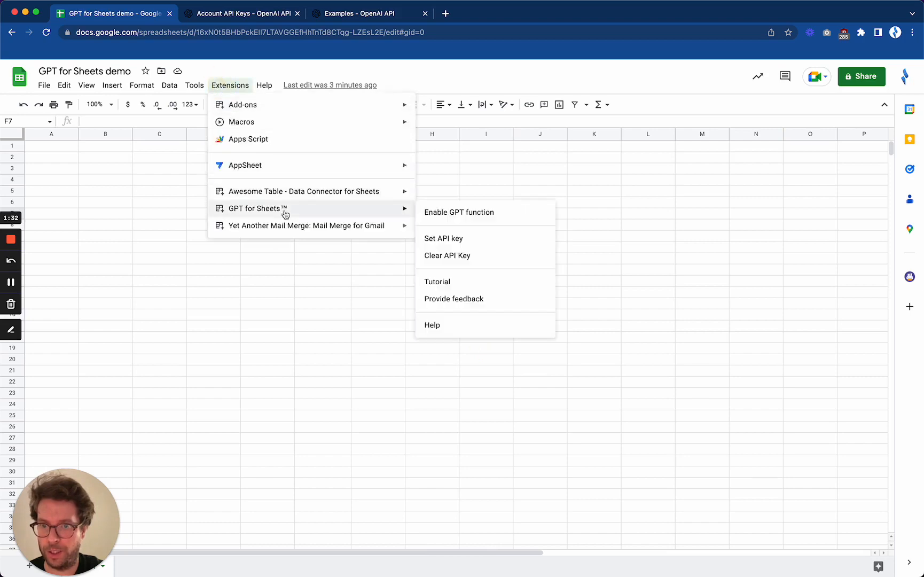
click(454, 214)
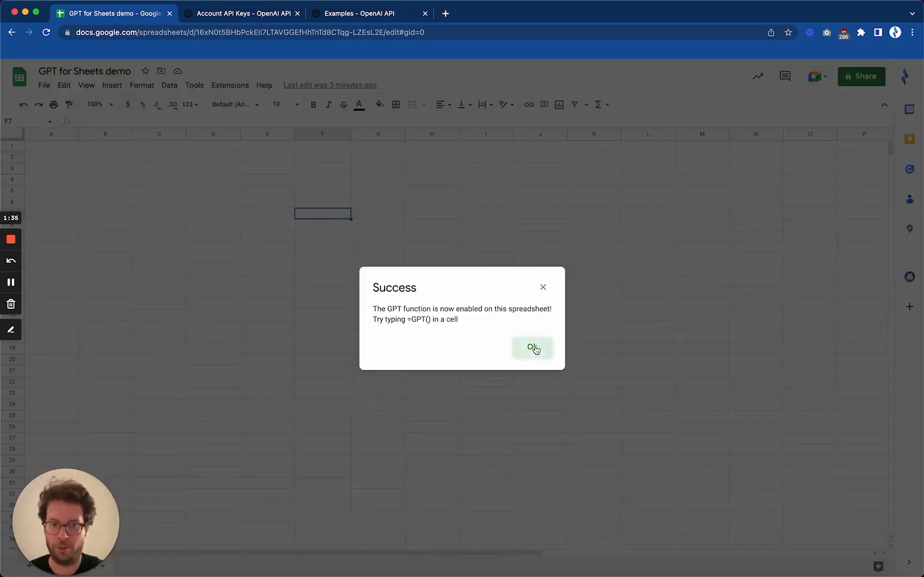
click(533, 348)
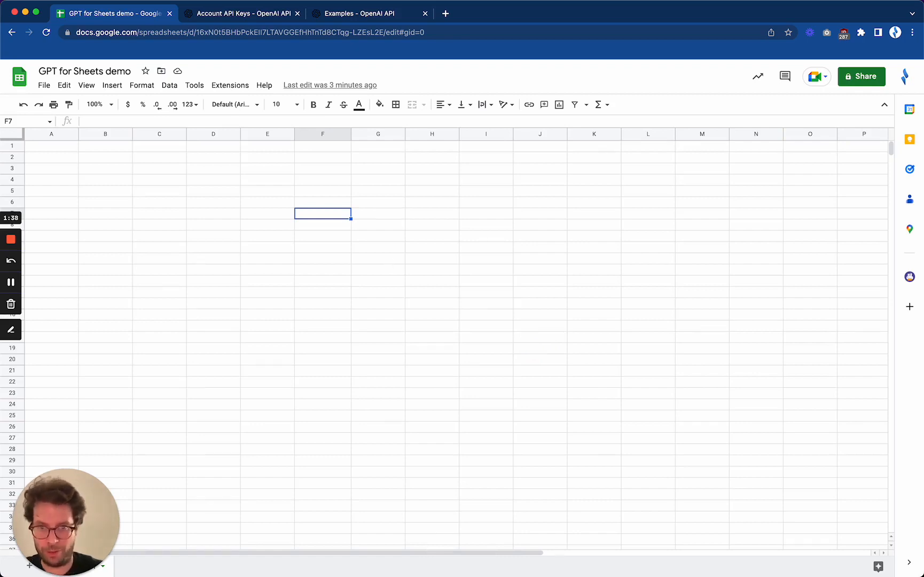
Step: Enter the formula =GPT("write a tagline for an ice-cream shop") in cell F7
text(=gpt)
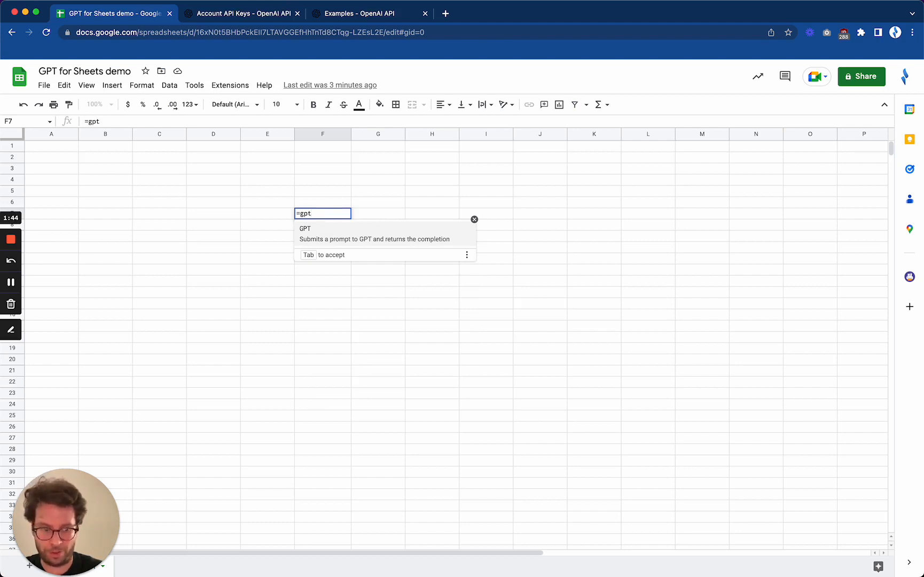
key(Tab)
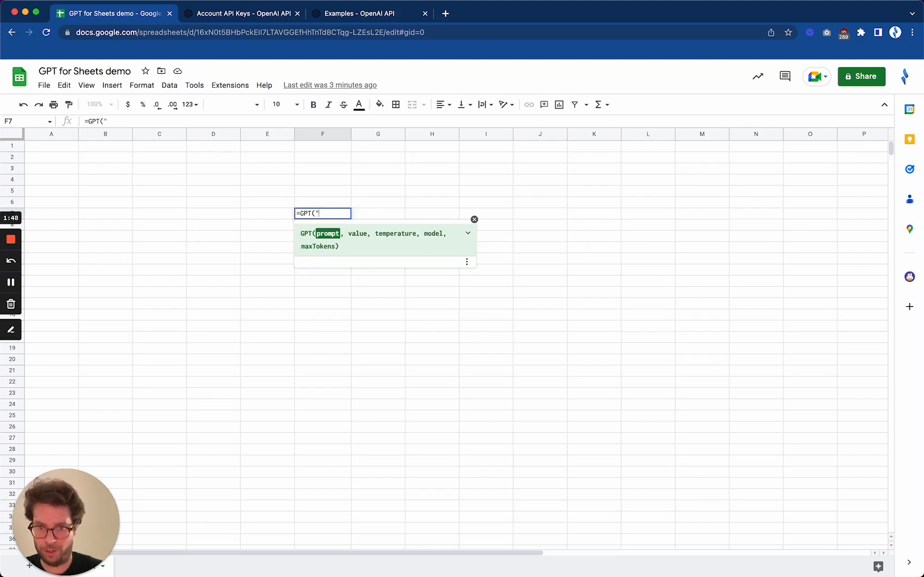
text("write)
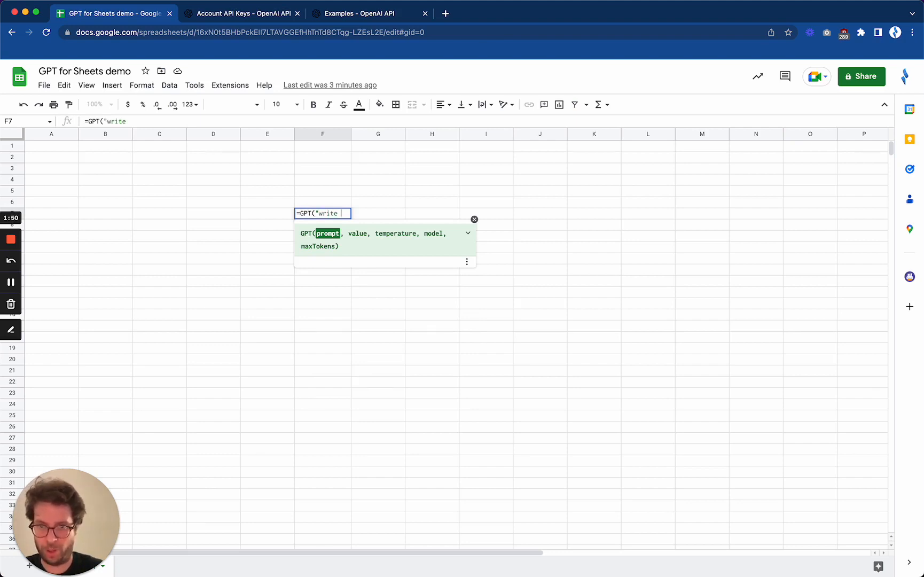
text( a tagline for)
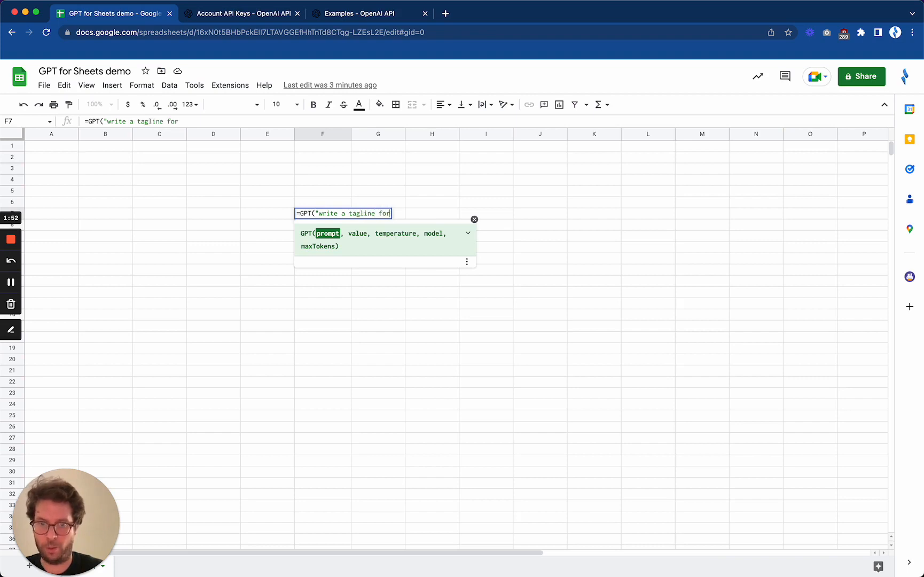
text( an ico)
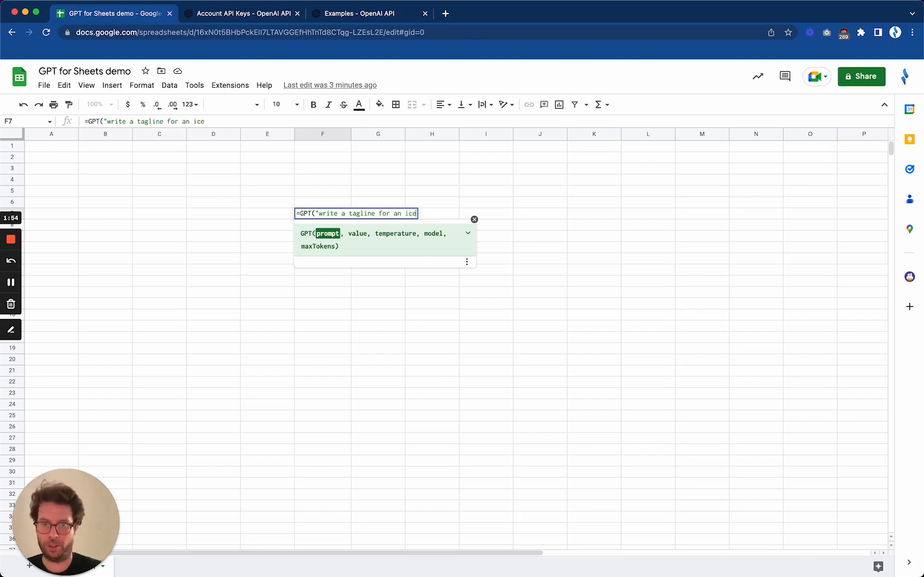
text(-cream shop")
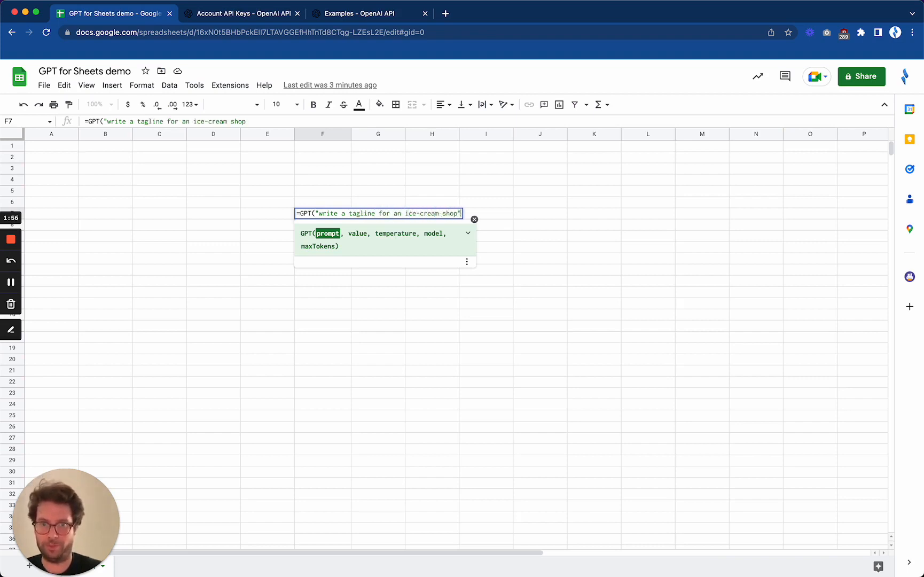
text())
key(Return)
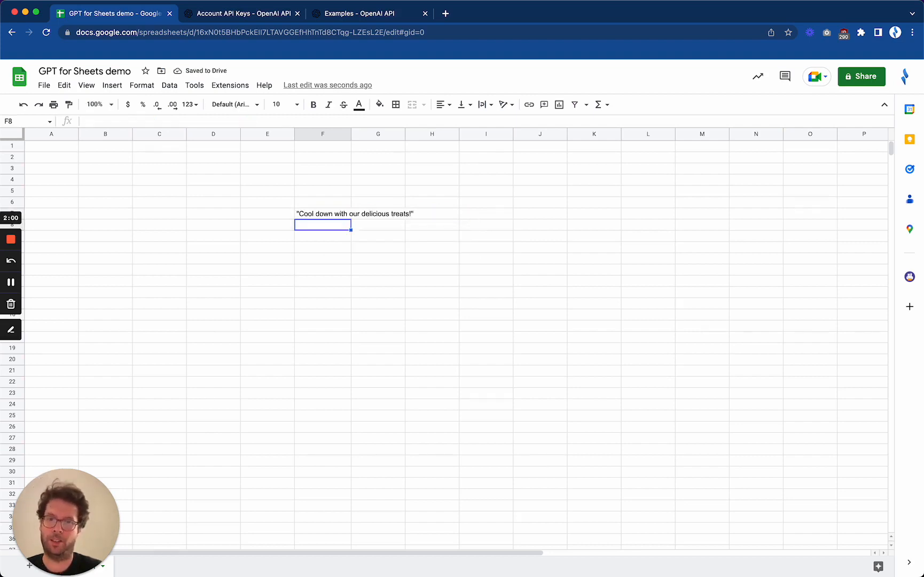
key(Up)
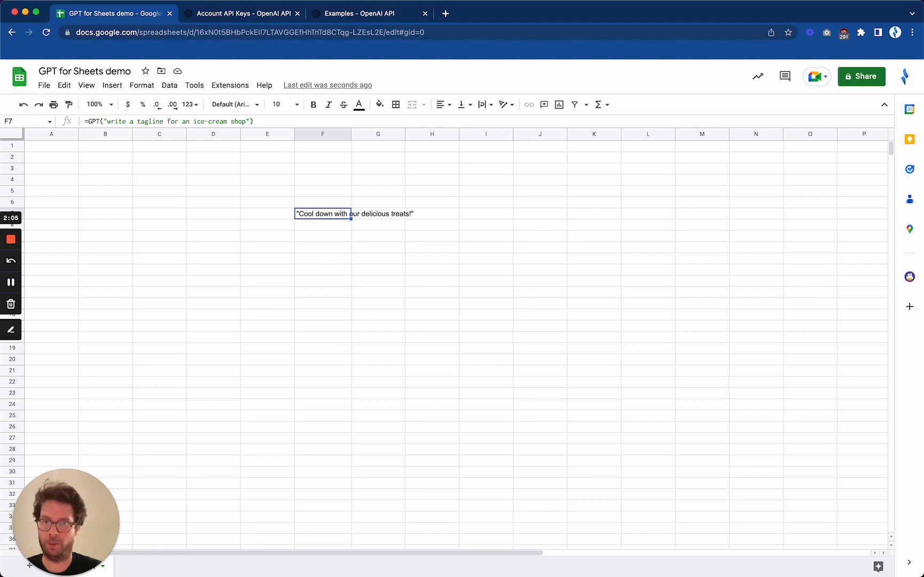
key(Right)
key(Left)
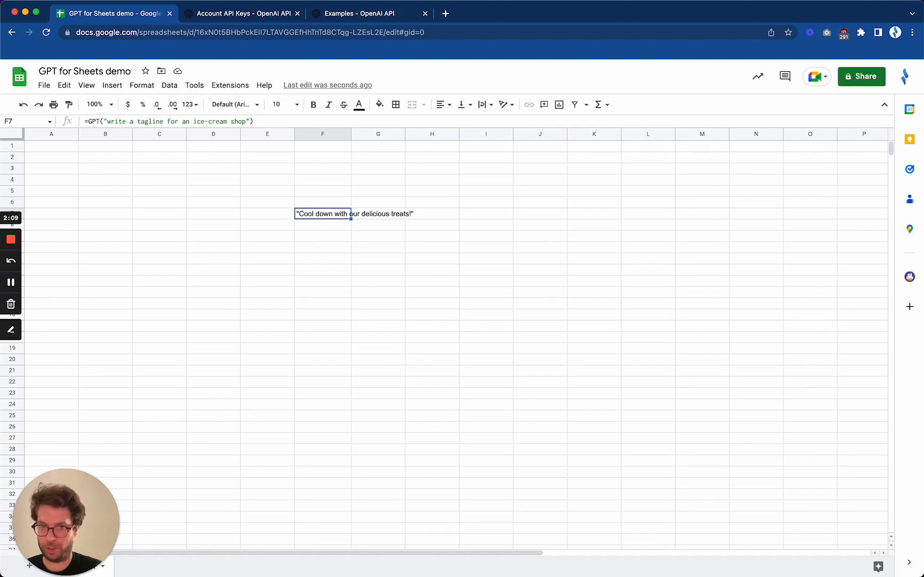
Step: Enter the prompt text "write a tagline for an ice-cream shop" in cell F9
key(Down)
key(Down)
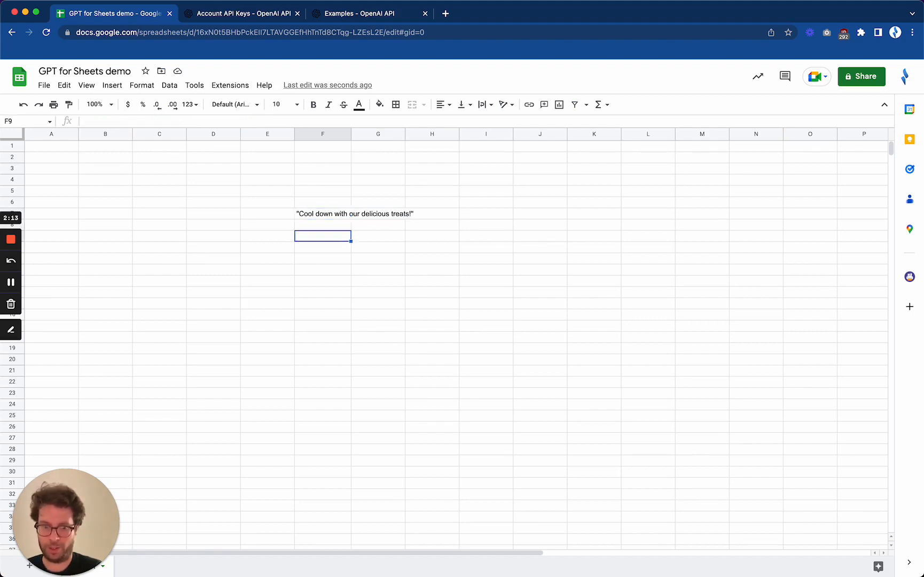
text(write)
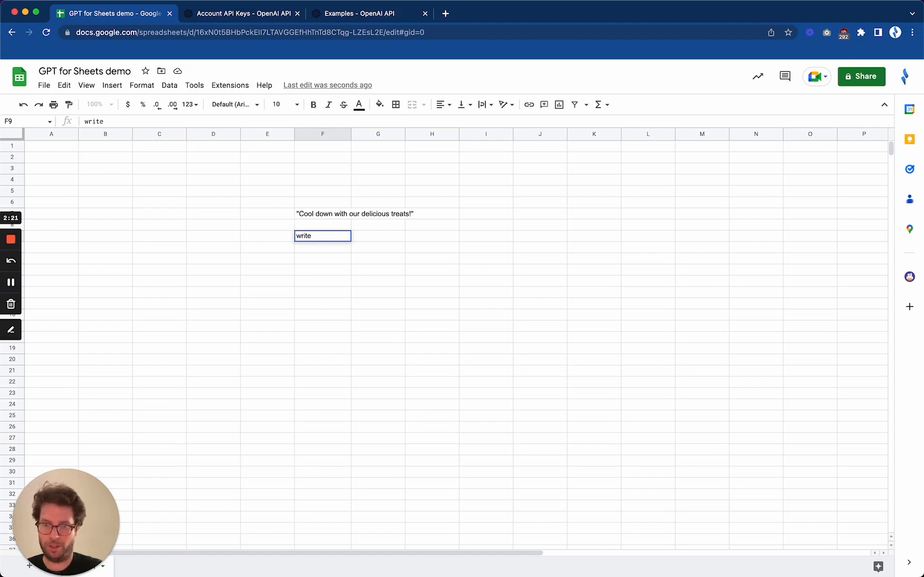
text(a tagline )
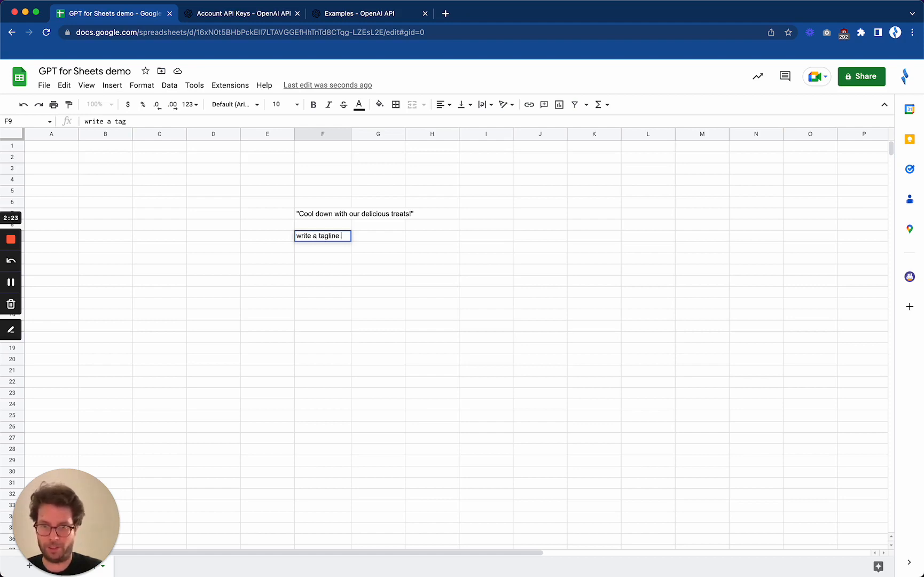
text(for an ice)
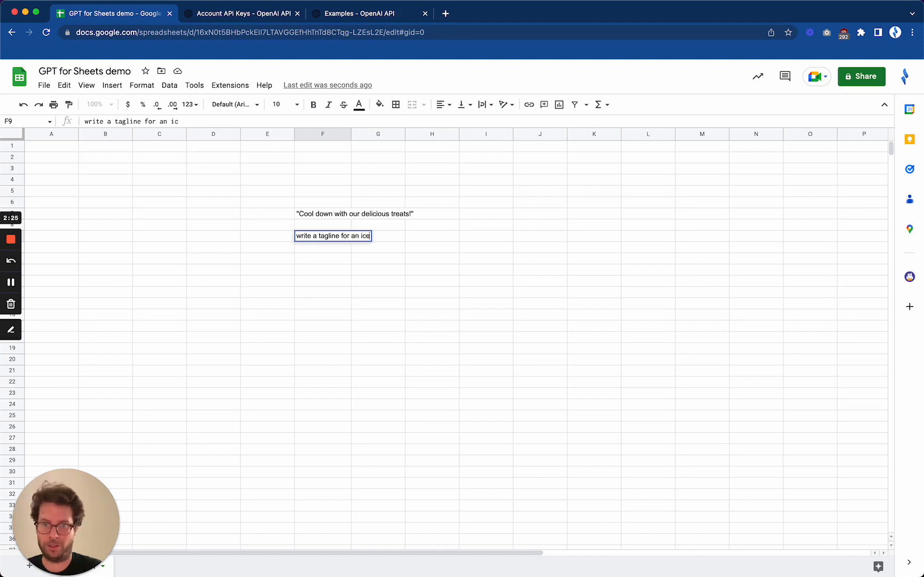
text(-cream shop)
key(Return)
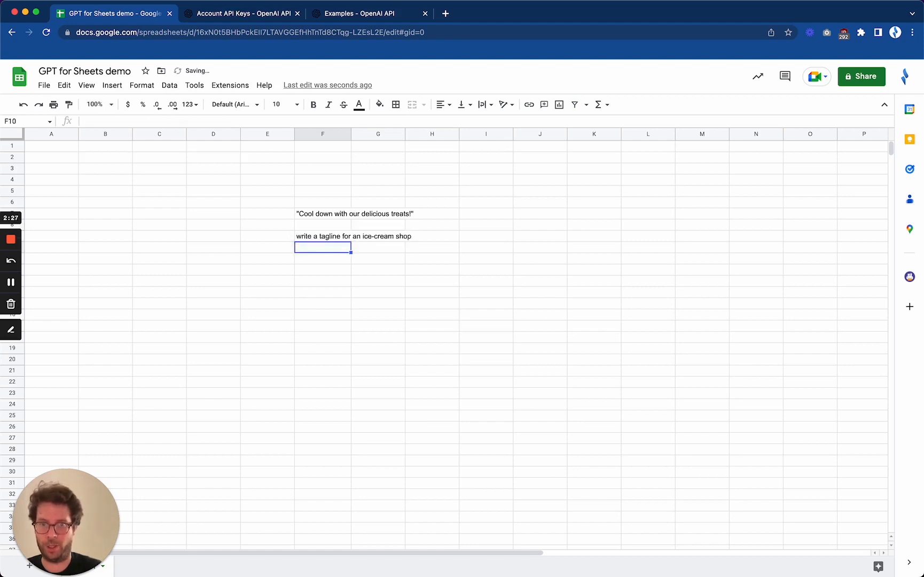
Step: Clear the GPT formula from cell F7 and fit column F's width to its contents
click(314, 217)
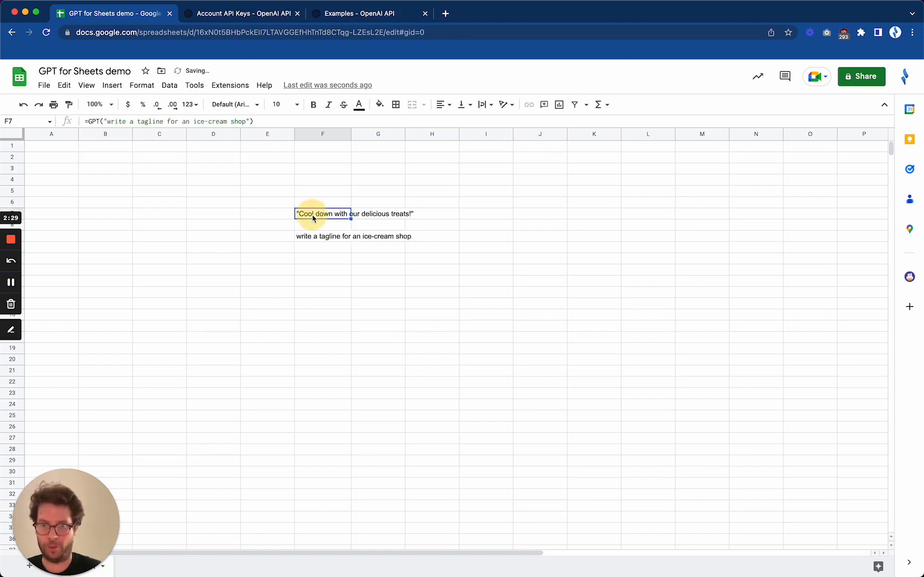
key(BackSpace)
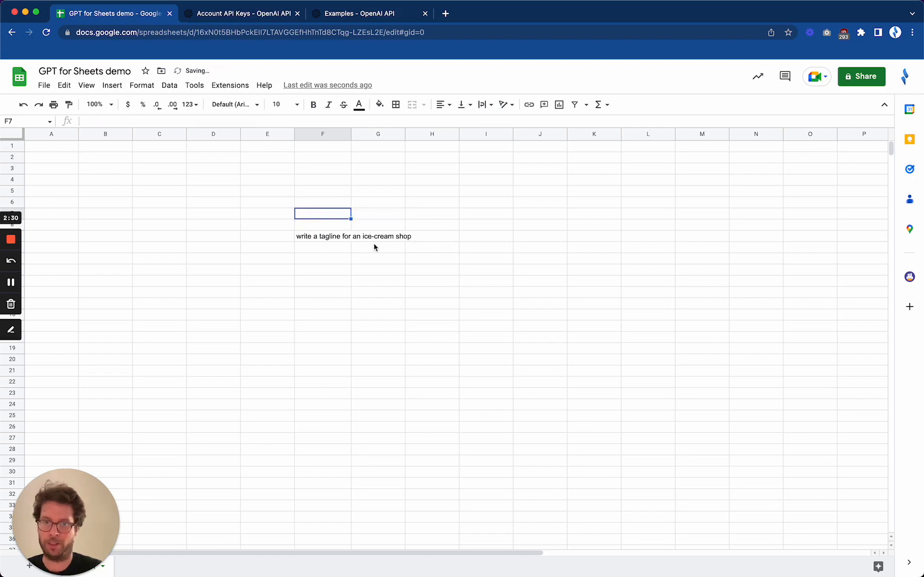
double_click(350, 133)
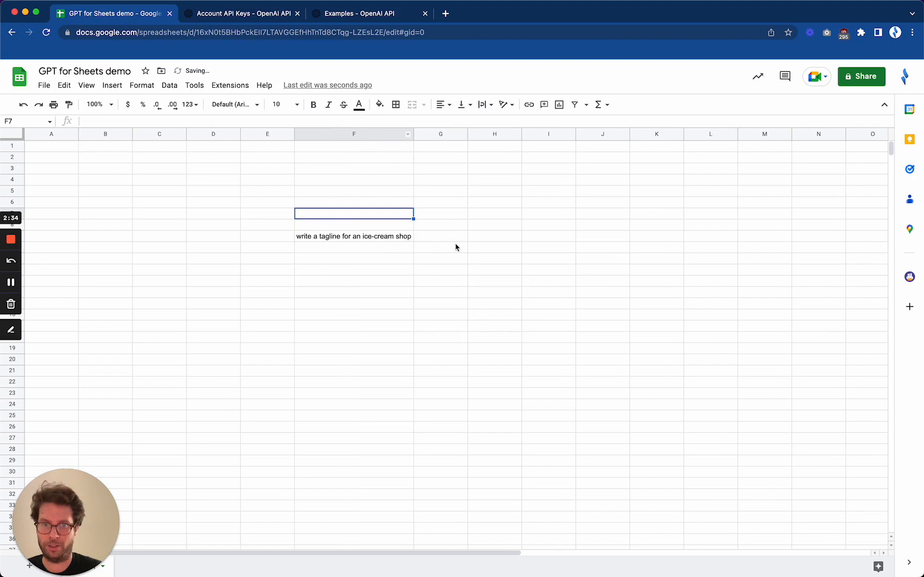
Step: Enter the formula =gpt(F9) in cell H9 so that it takes its prompt from the cell reference
click(440, 240)
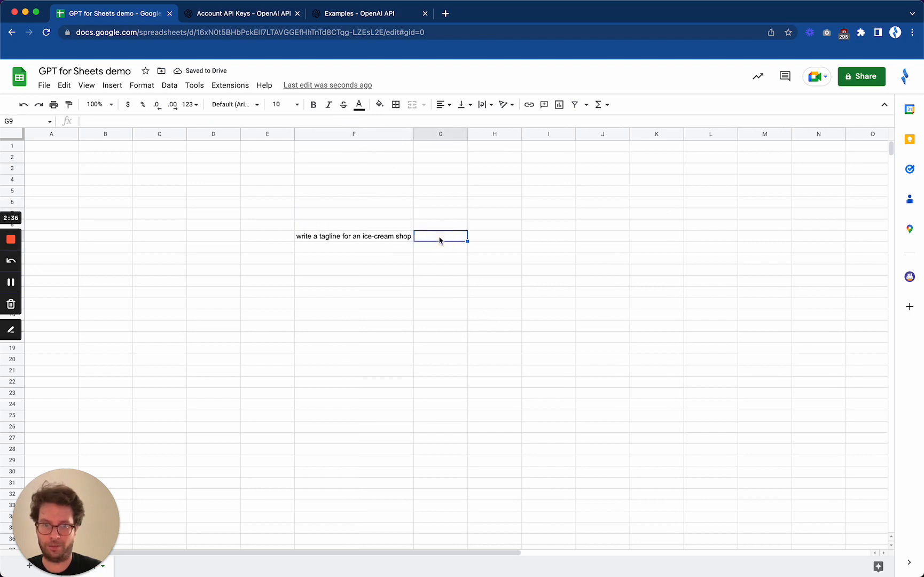
click(502, 241)
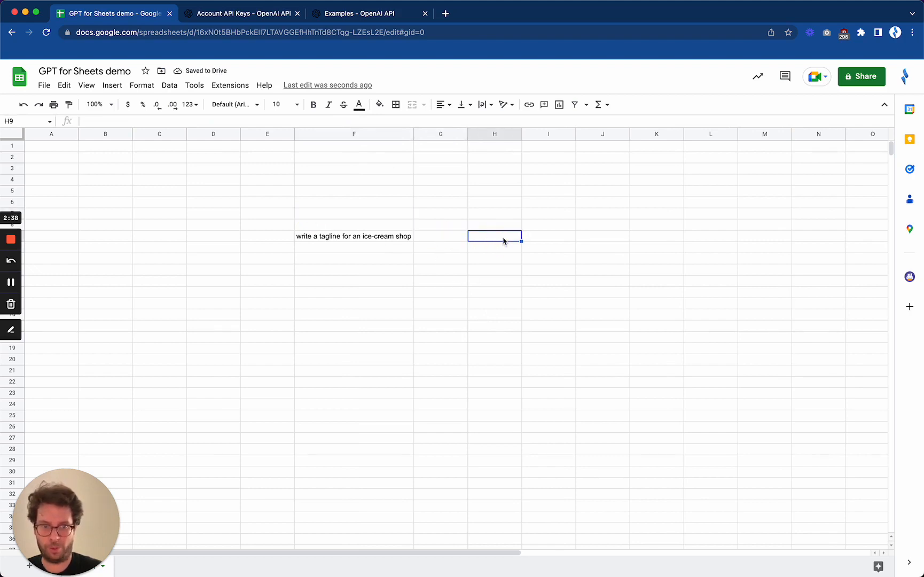
text(=gpt)
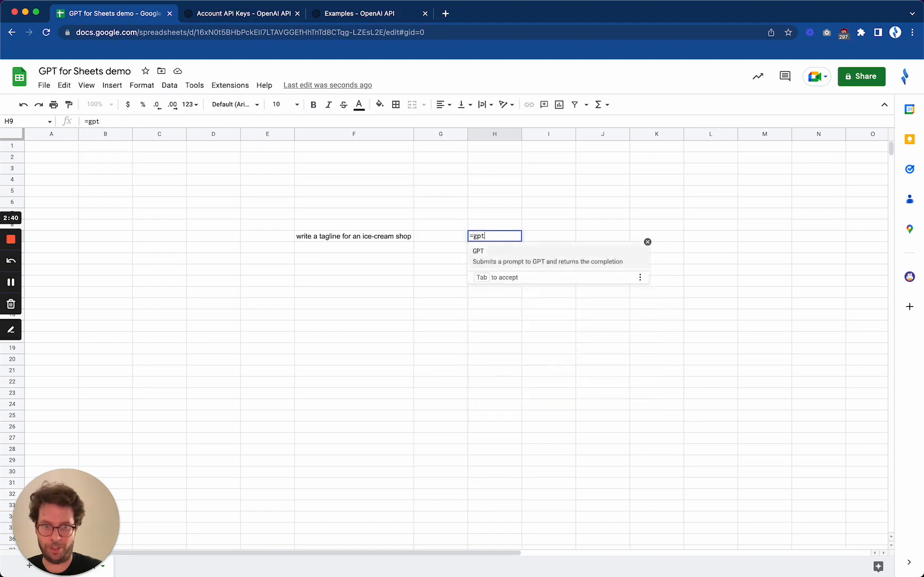
text(()
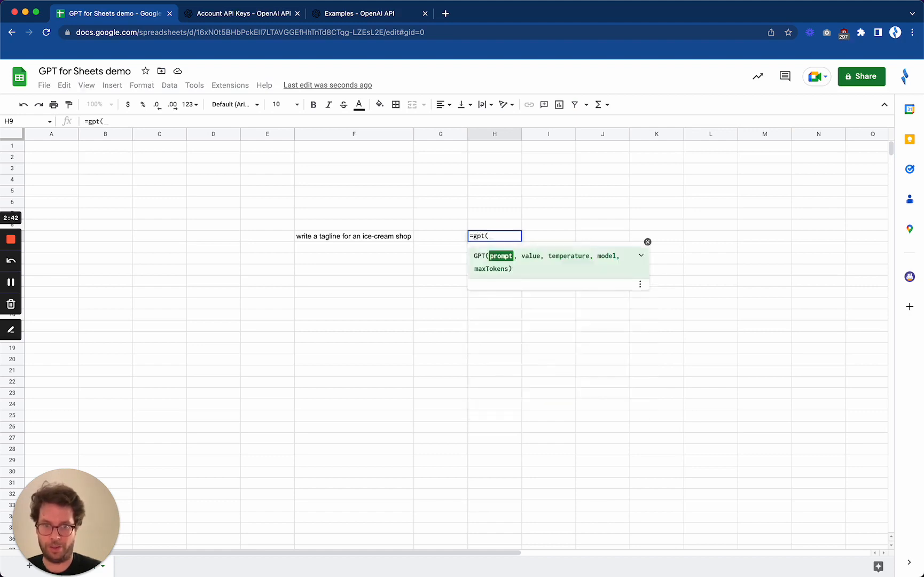
click(386, 239)
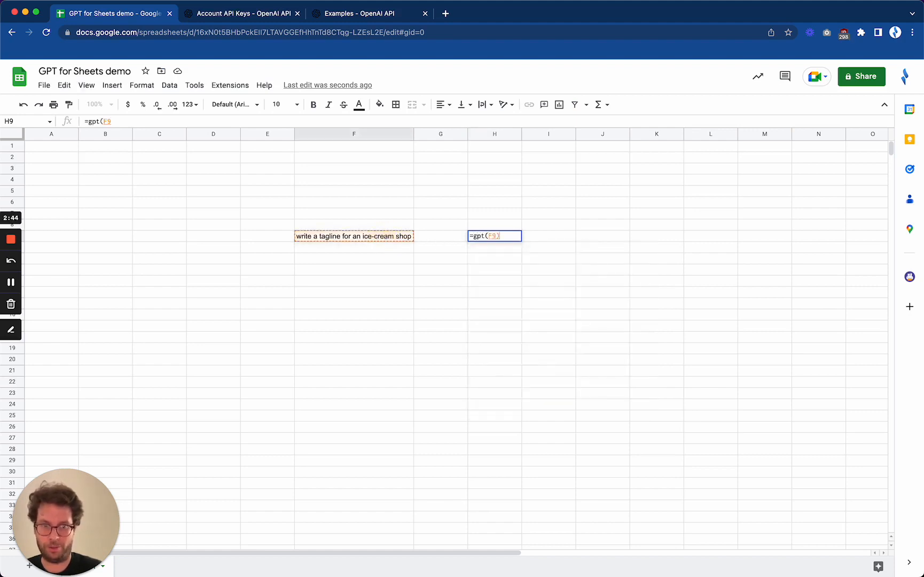
text())
key(Return)
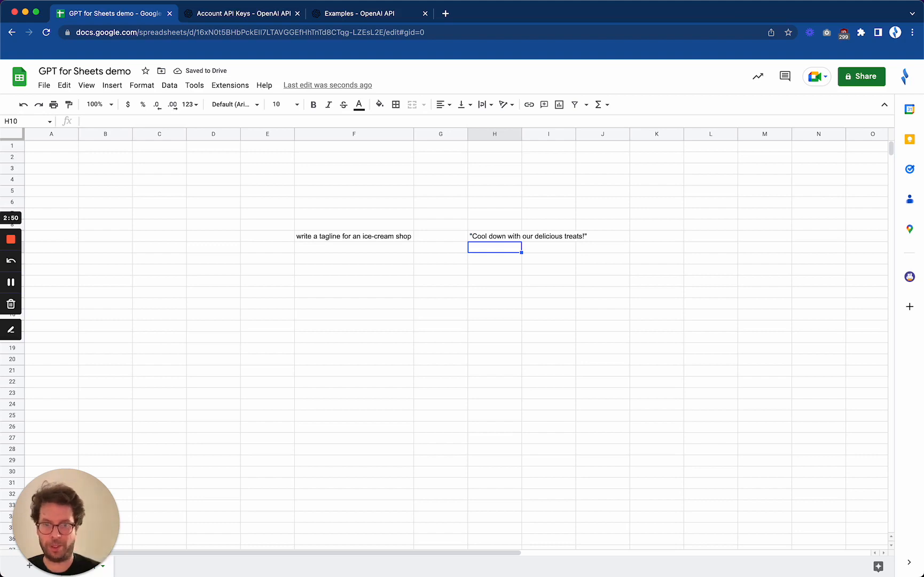
Step: Copy the prompt from F9 into F10 and fill it down through F19
click(361, 238)
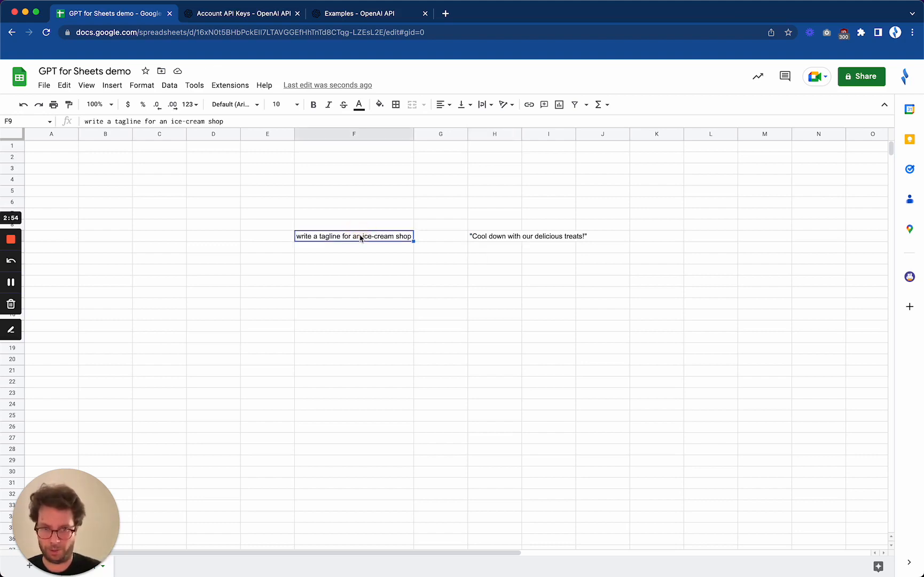
key(super+c)
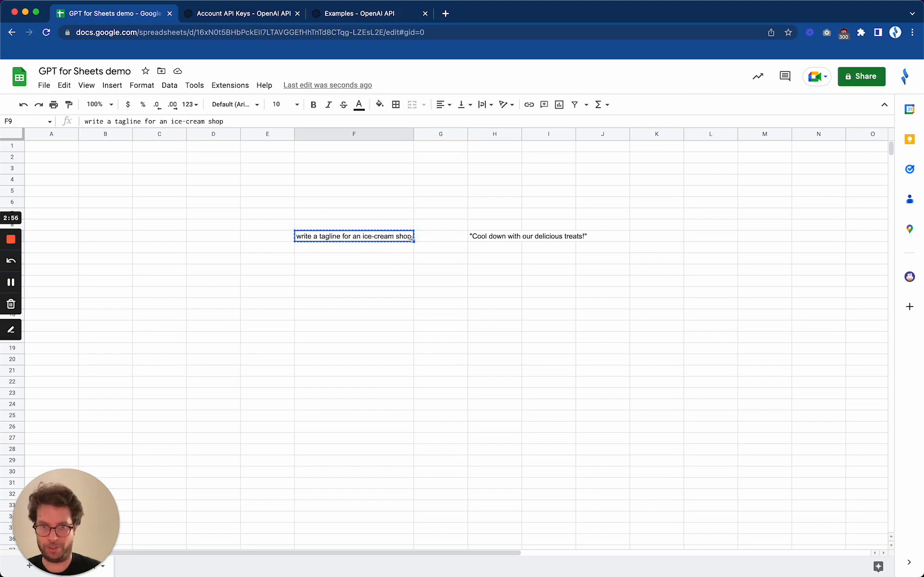
click(411, 247)
key(super+v)
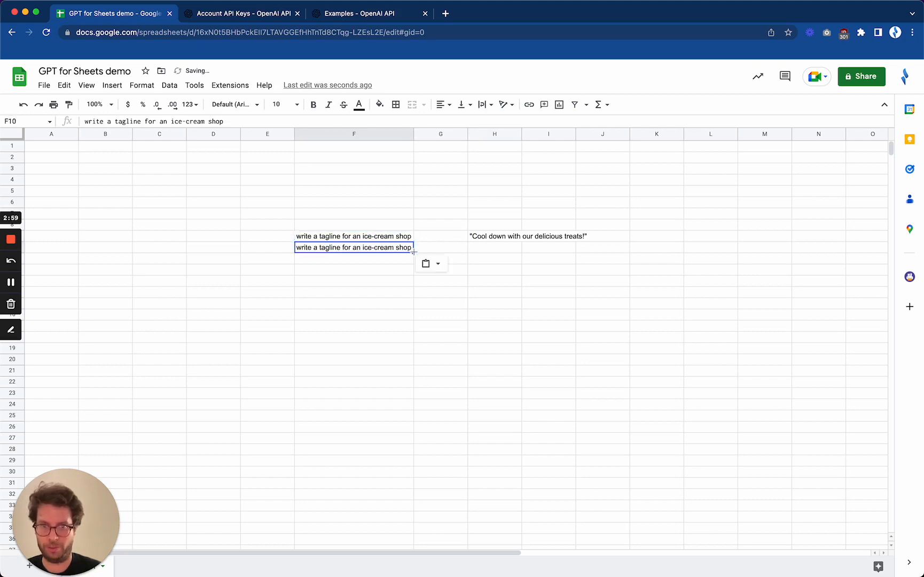
drag(413, 251, 411, 350)
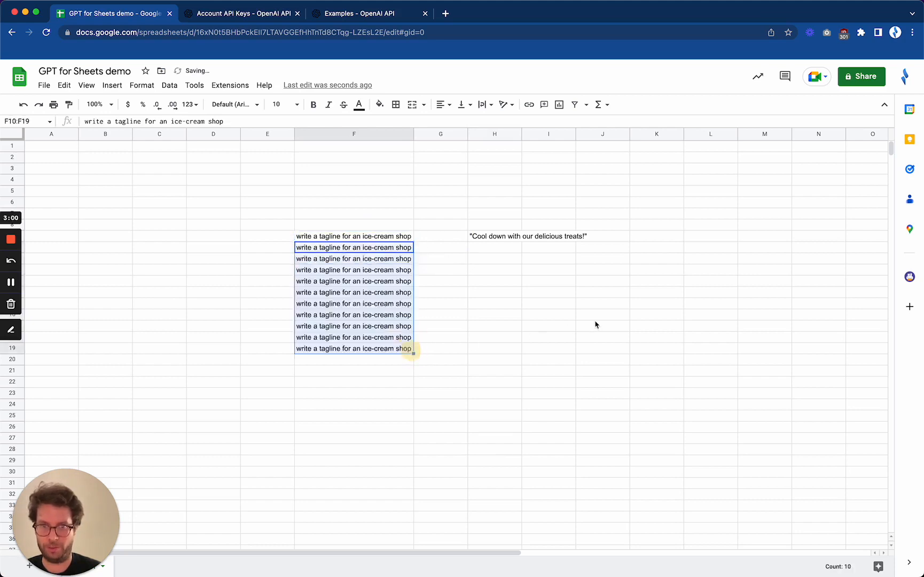
Step: Fill the GPT formula from H9 down through H19 and check the formula in H13
click(487, 236)
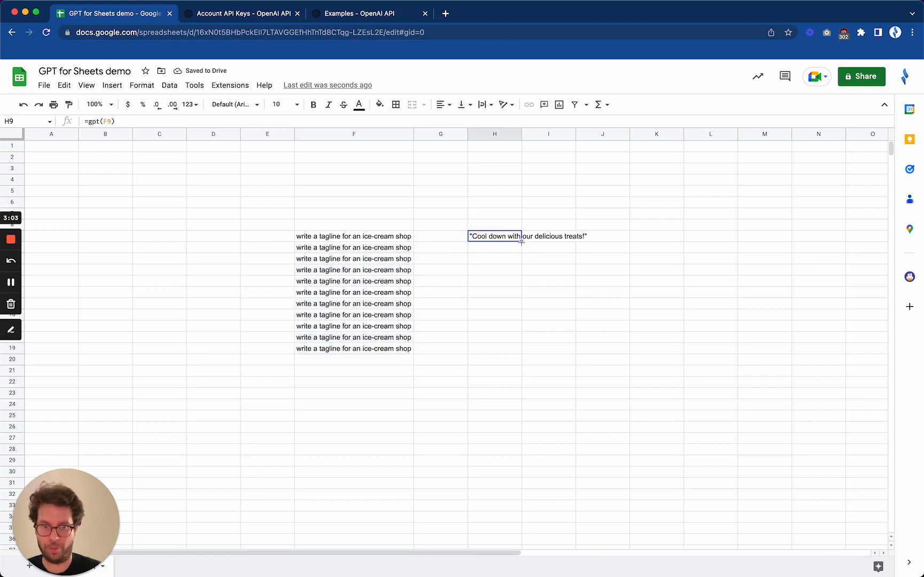
drag(521, 241, 509, 348)
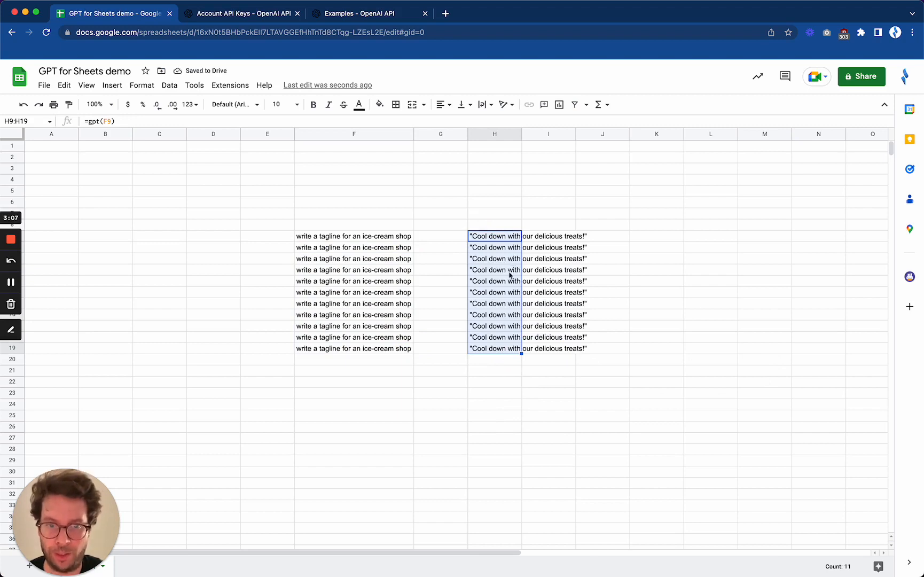
click(491, 282)
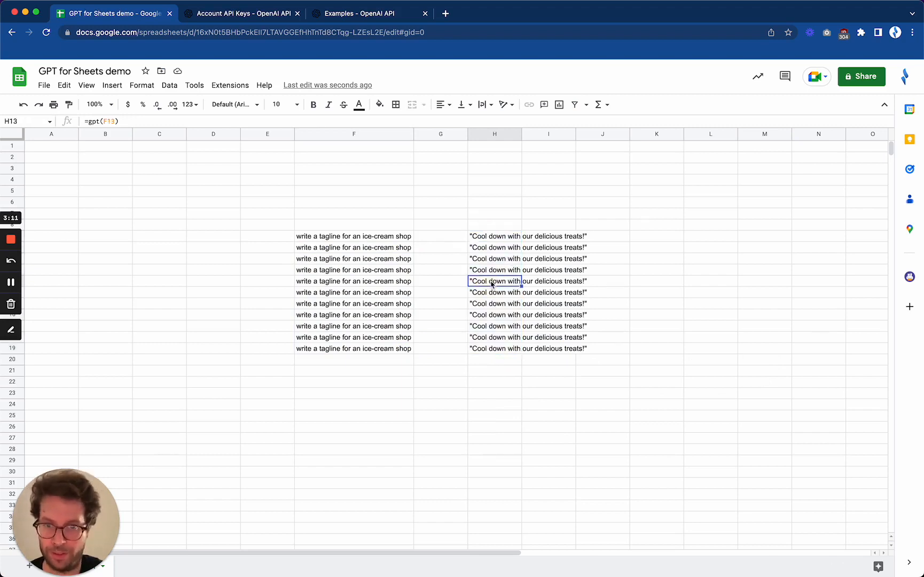
Step: Add a temperature of 1 to the GPT formula in H9, making it =gpt(F9,,1) with the value argument left empty
click(494, 239)
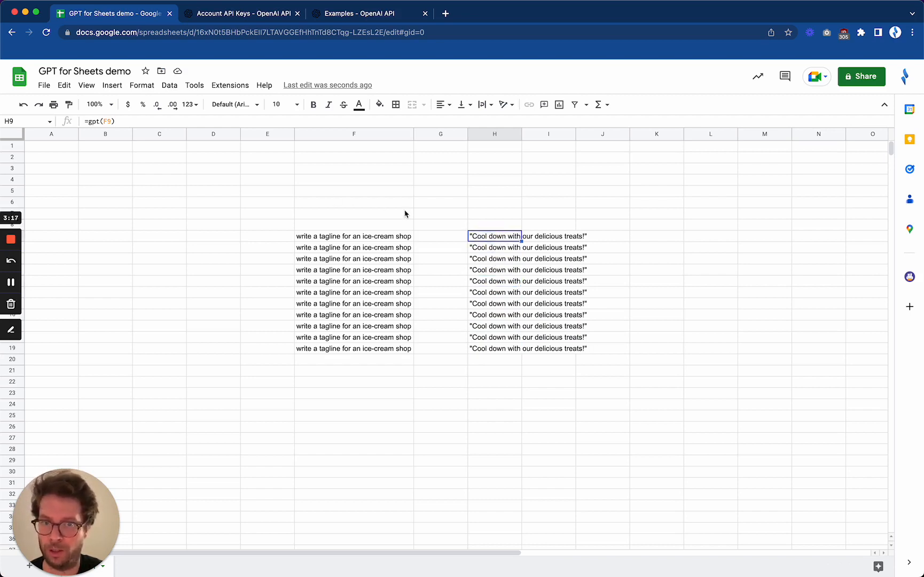
click(144, 120)
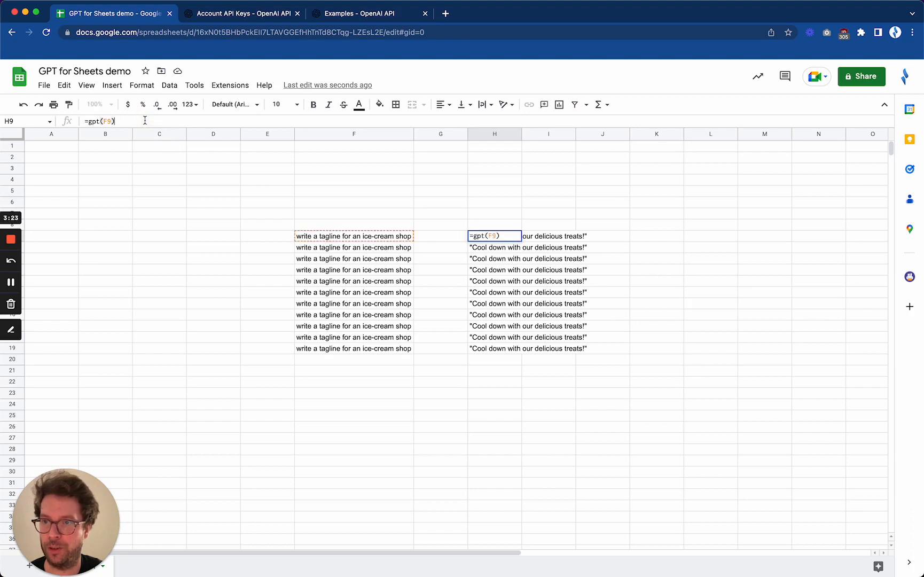
key(Left)
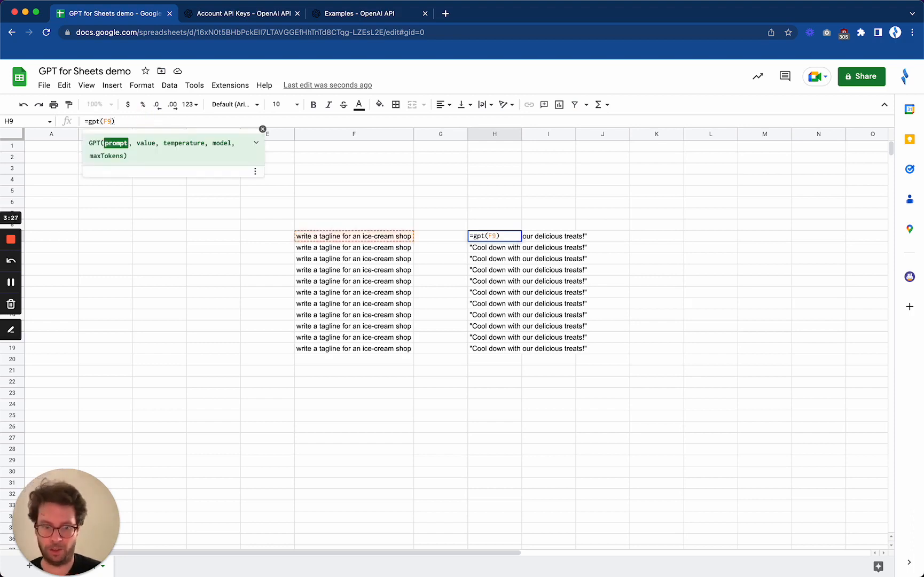
text(,,)
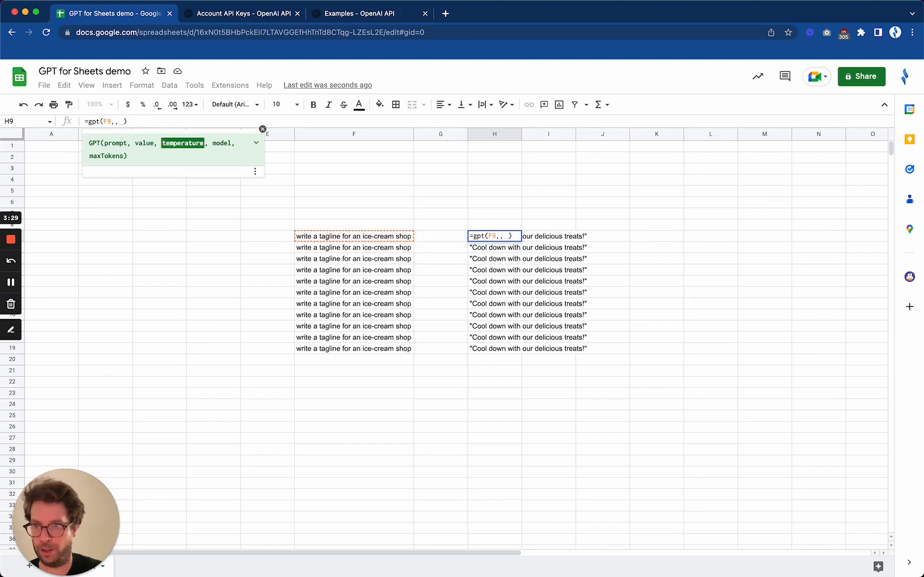
text(1)
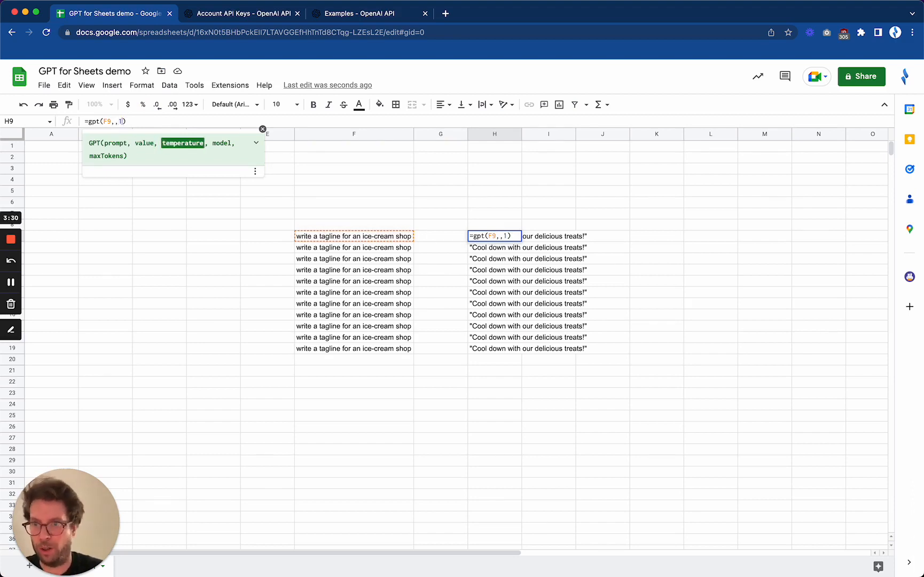
key(Return)
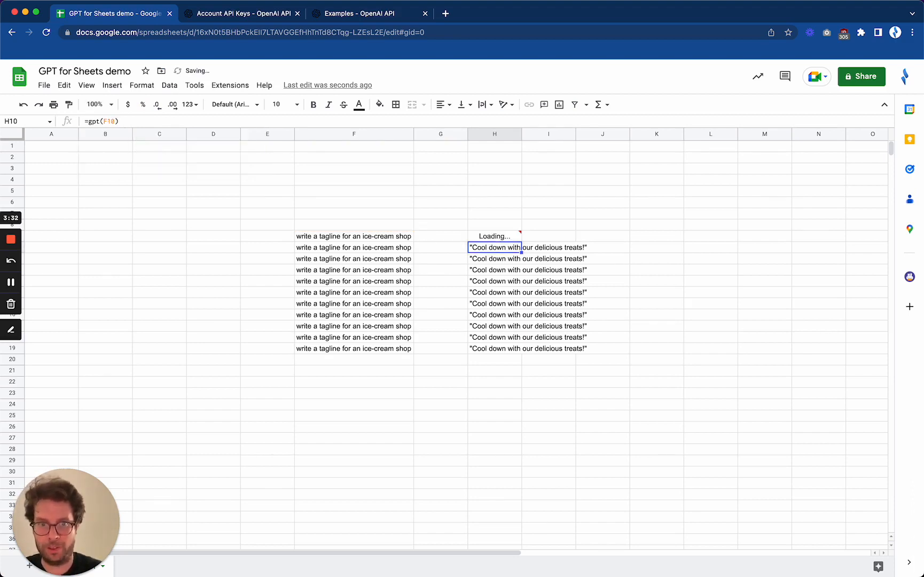
Step: Fill the H9 formula with the temperature argument down through H19, replacing the formulas there
click(500, 238)
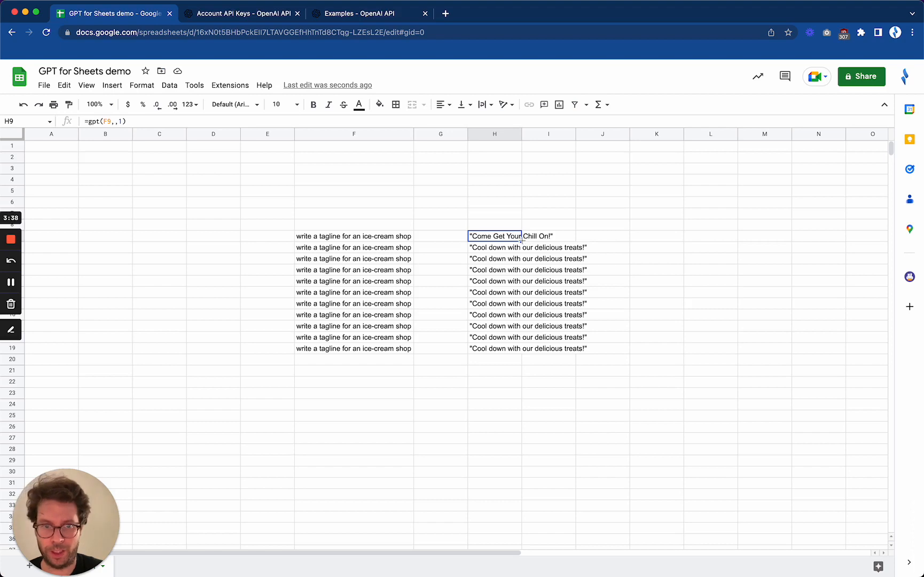
drag(521, 241, 516, 348)
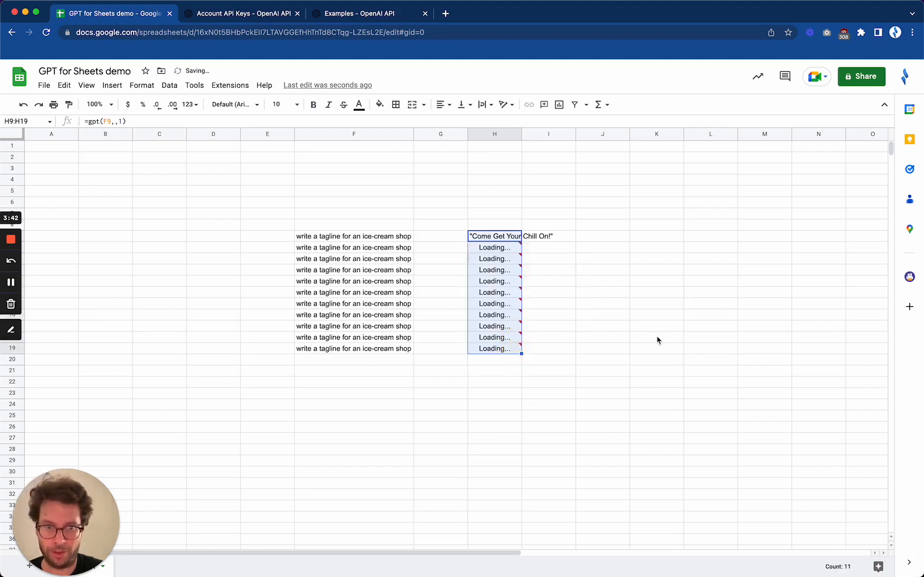
click(558, 393)
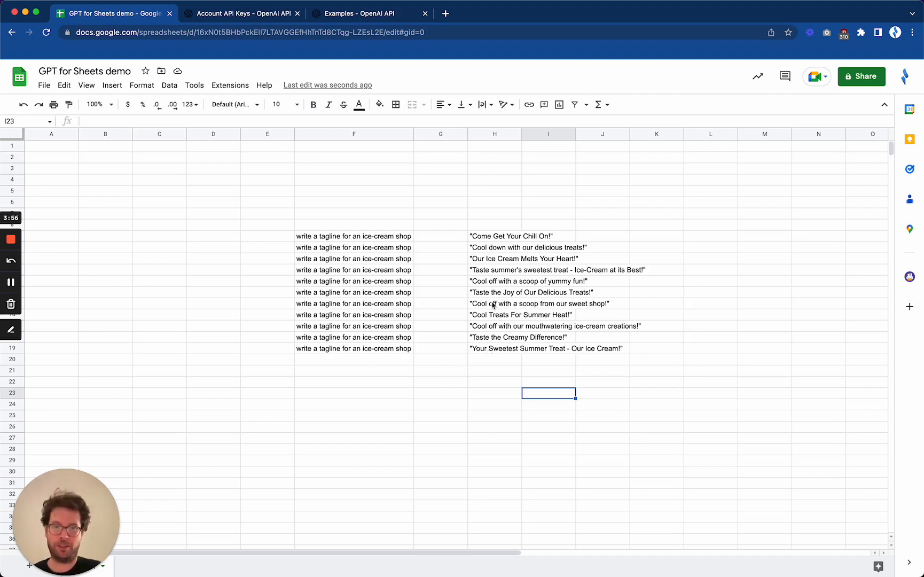
Step: Extend the prompt in F9 to read "write a tagline for an ice-cream shop in"
click(436, 238)
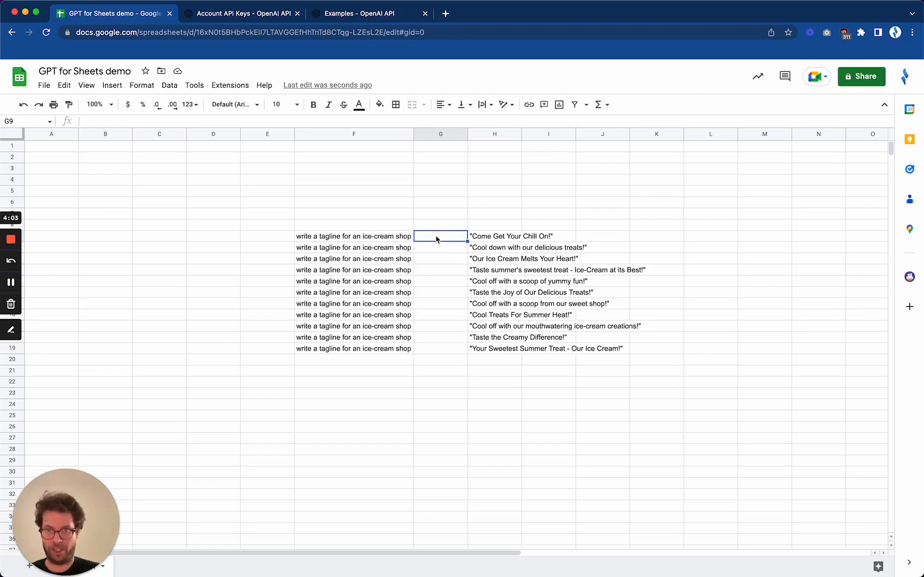
key(Left)
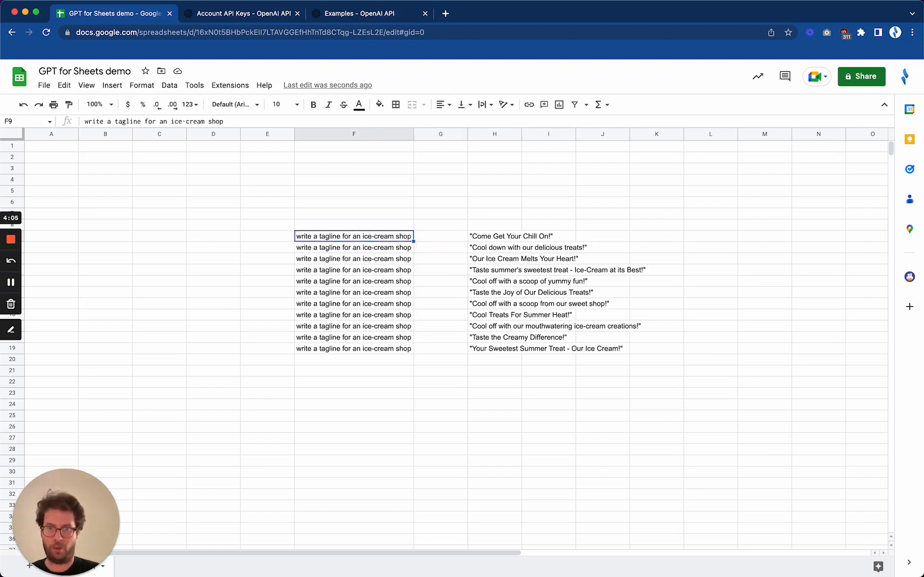
key(Return)
text(in)
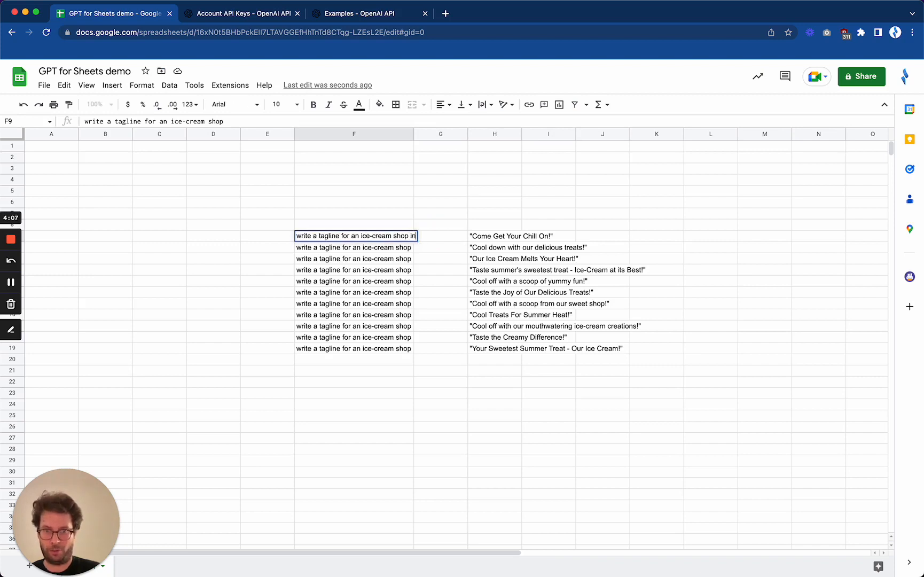
key(Return)
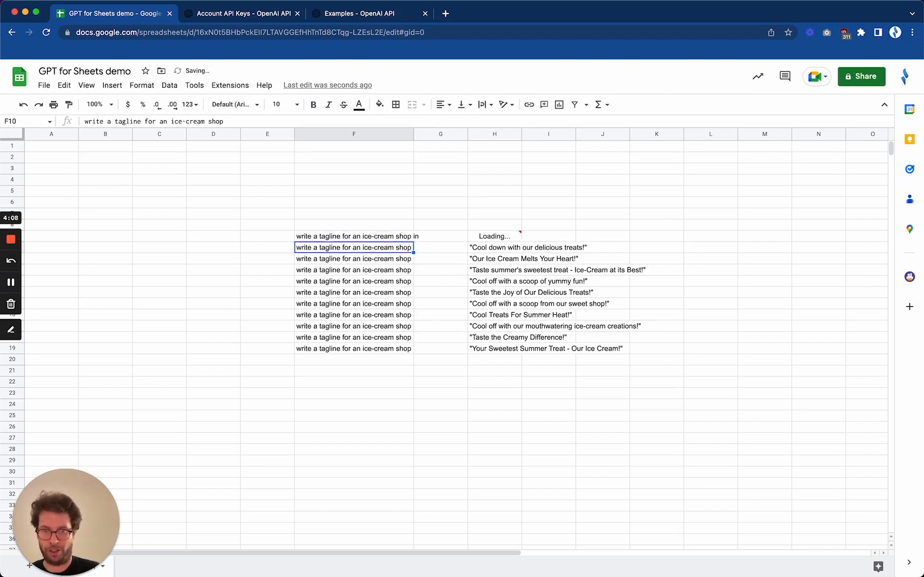
Step: Clear the GPT formulas from H9 through H19
click(400, 238)
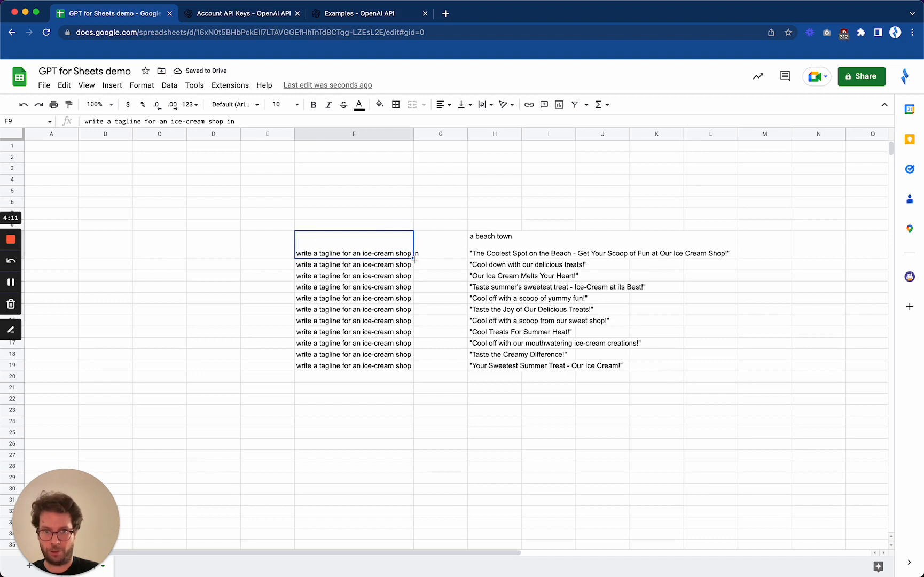
drag(488, 236, 492, 371)
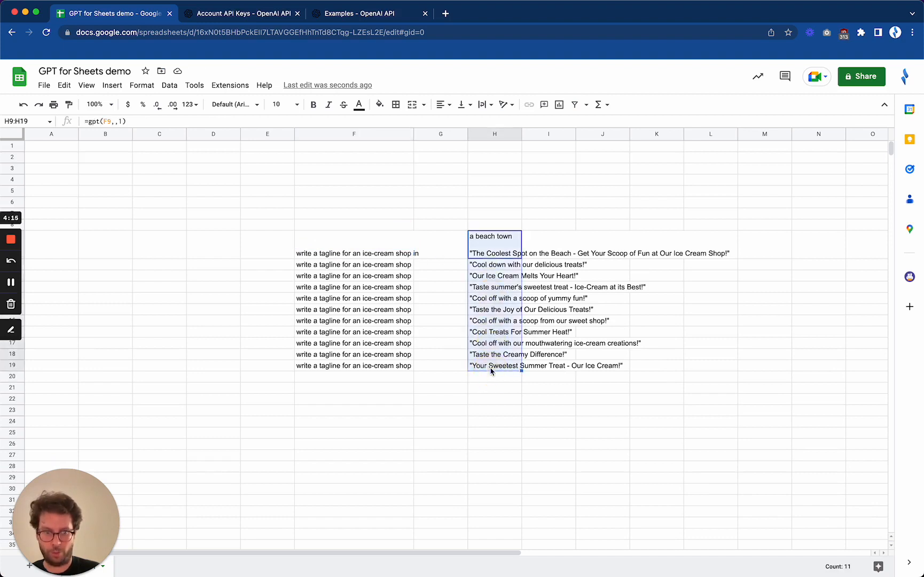
key(Delete)
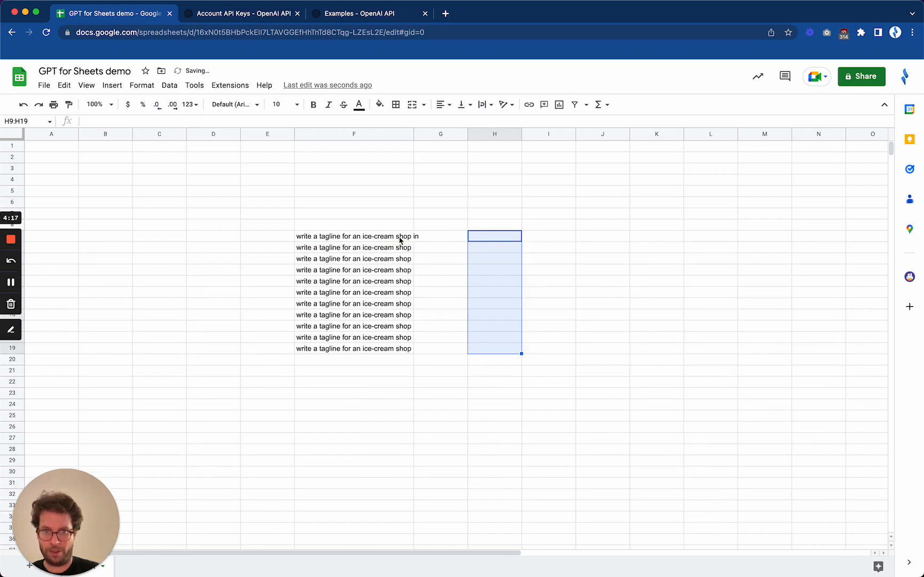
Step: Fill the extended F9 prompt down through F19 and fit column F's width to its text
click(413, 239)
drag(413, 241, 411, 347)
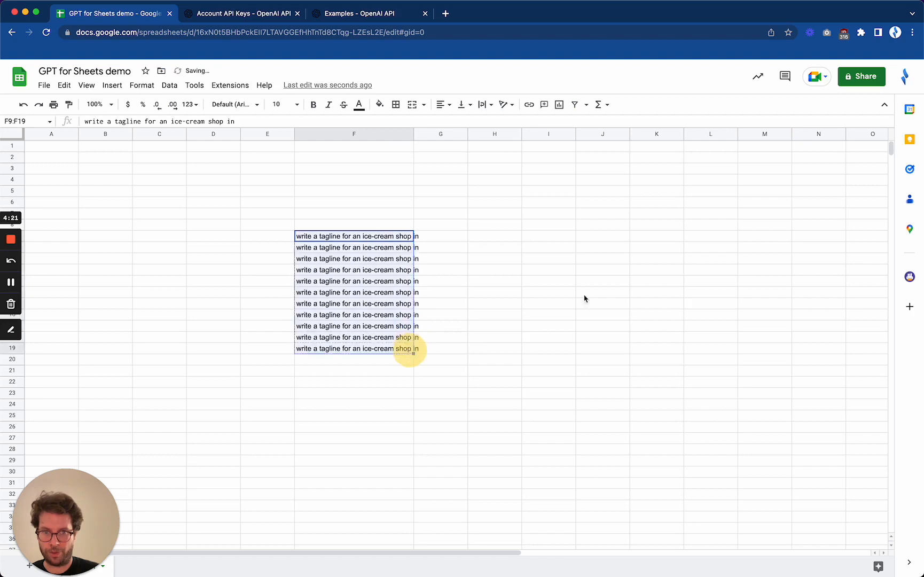
click(405, 237)
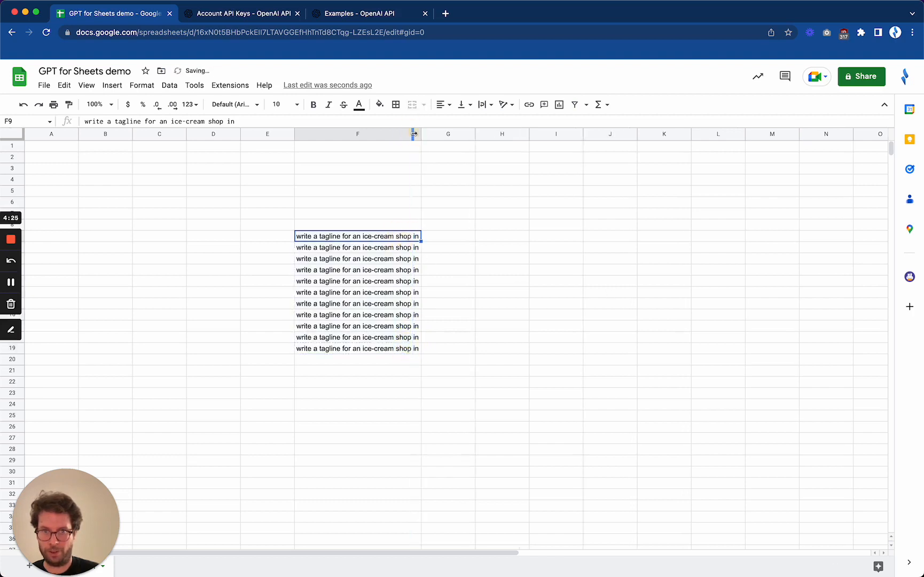
double_click(413, 134)
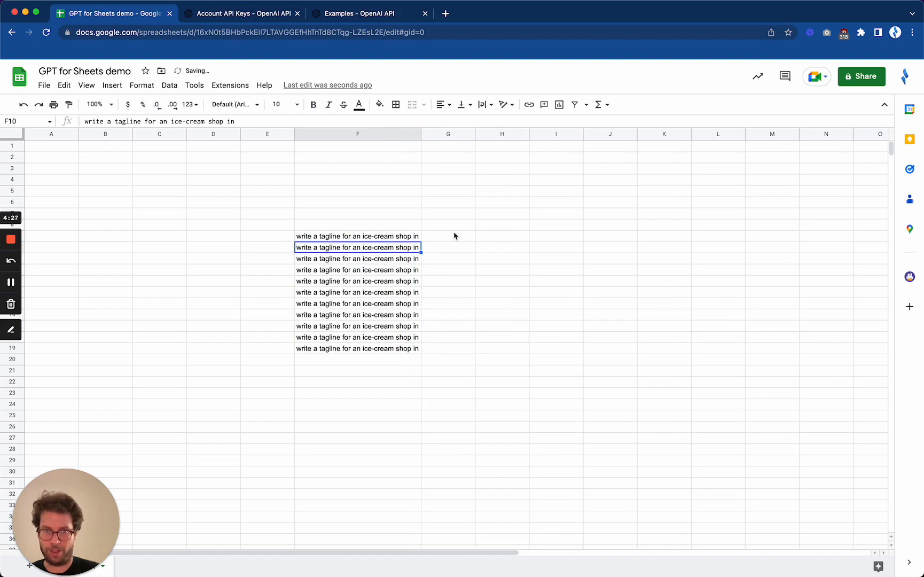
click(397, 235)
drag(421, 240, 415, 348)
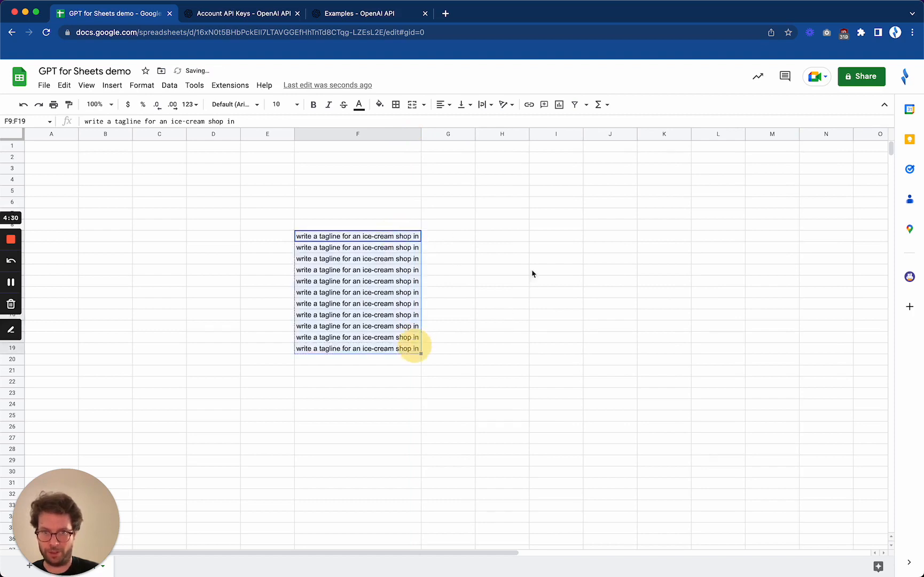
Step: Enter the countries iceland, kenya and france in G9, G10 and G11 beside the prompts
click(451, 240)
text(iceland)
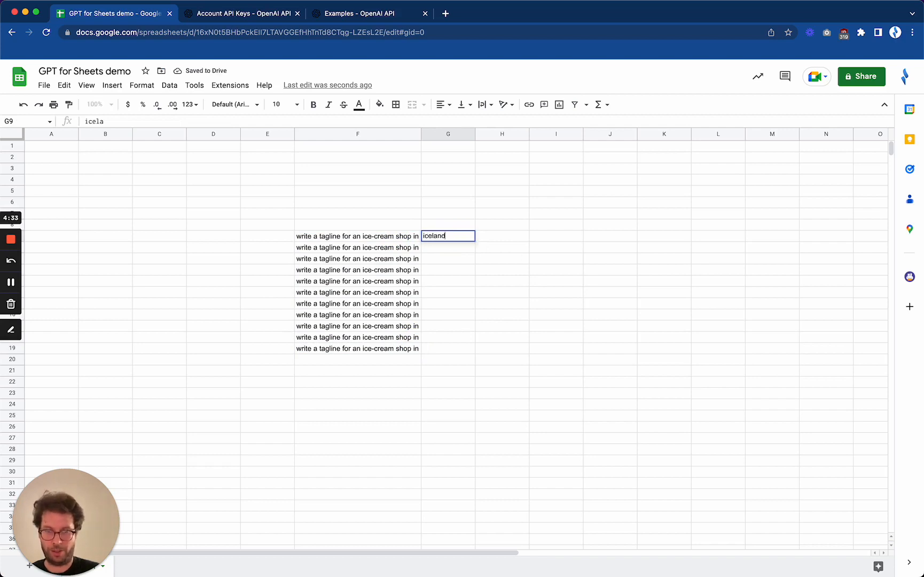
key(Return)
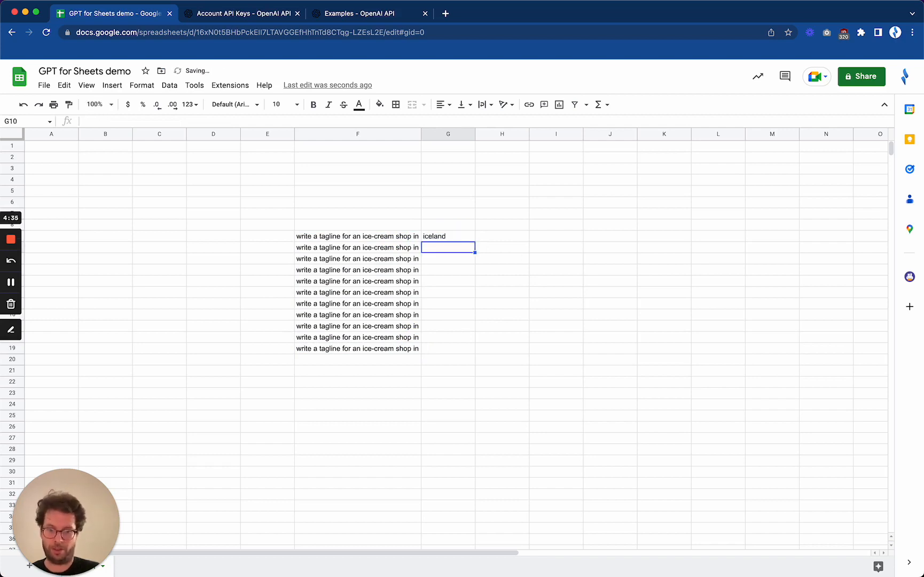
text(kenya)
key(Return)
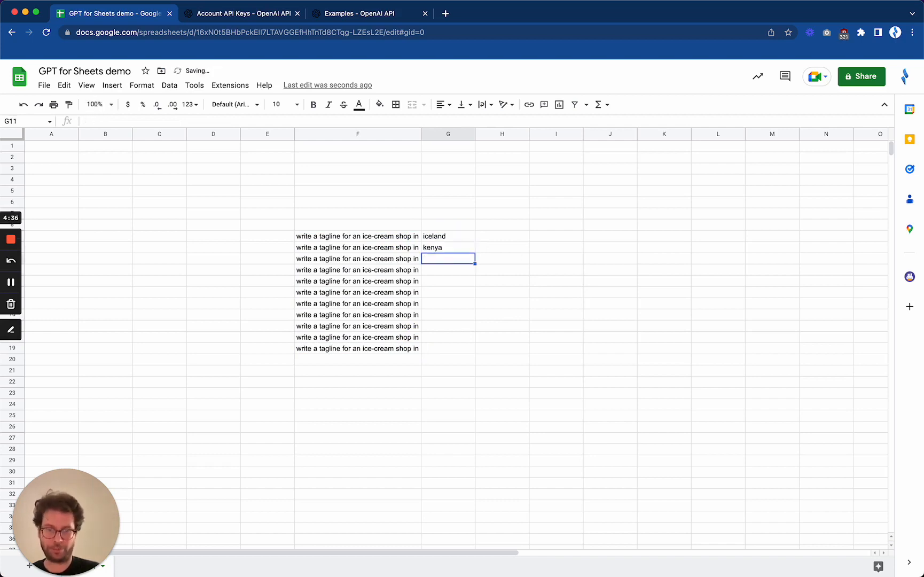
text(france)
key(Return)
Step: Enter qatar, morocco and argentina in G12 through G14 and clear the prompts without a country in F15 through F19
text(qa)
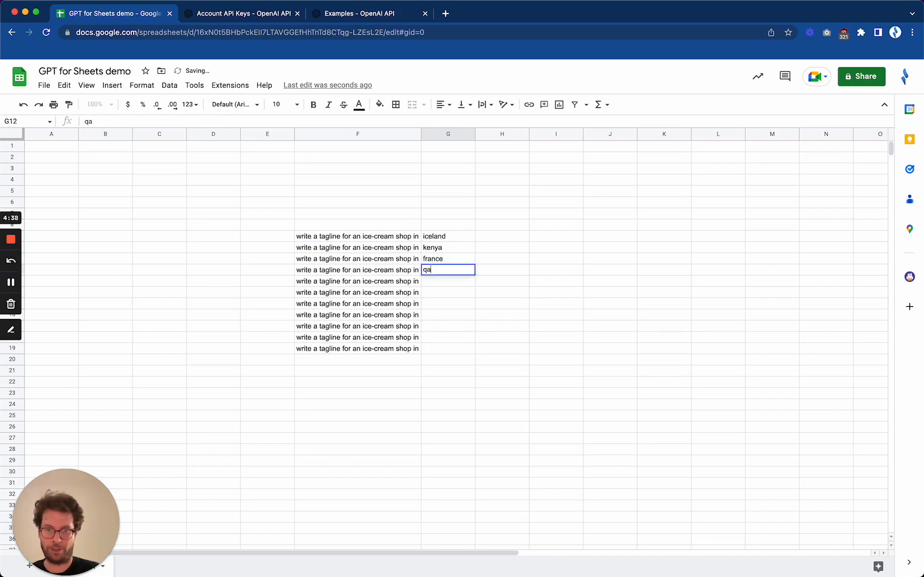
text(tar)
key(Return)
text(mor)
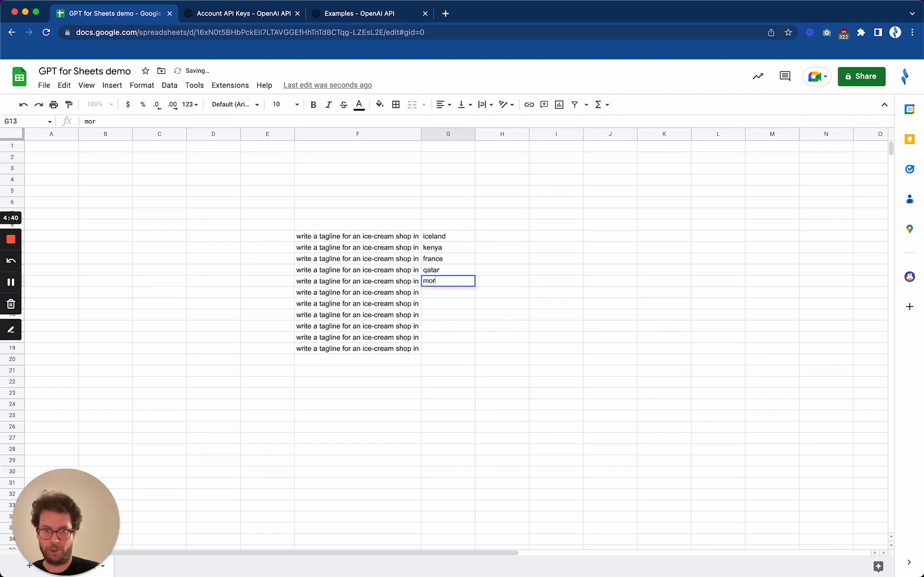
text(occo)
key(Return)
text(argent)
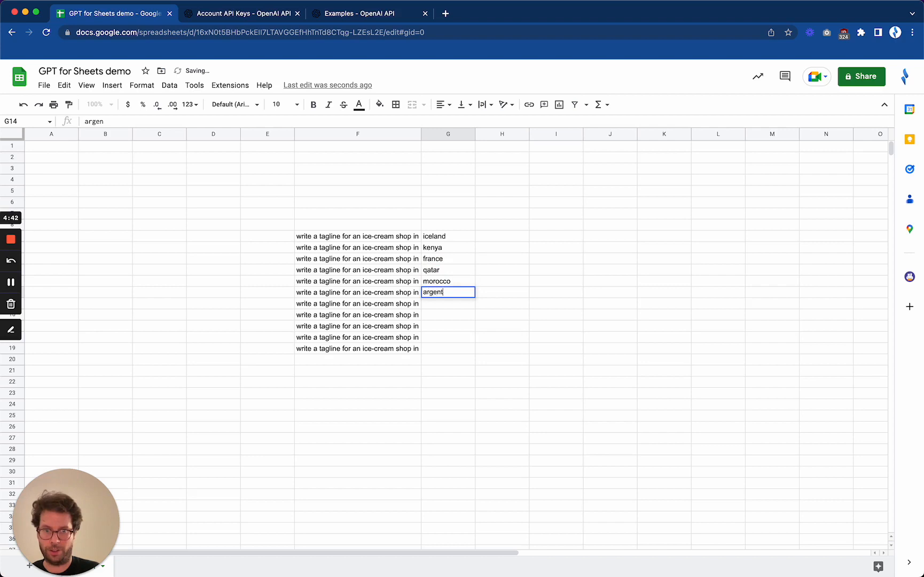
text(ina)
key(Return)
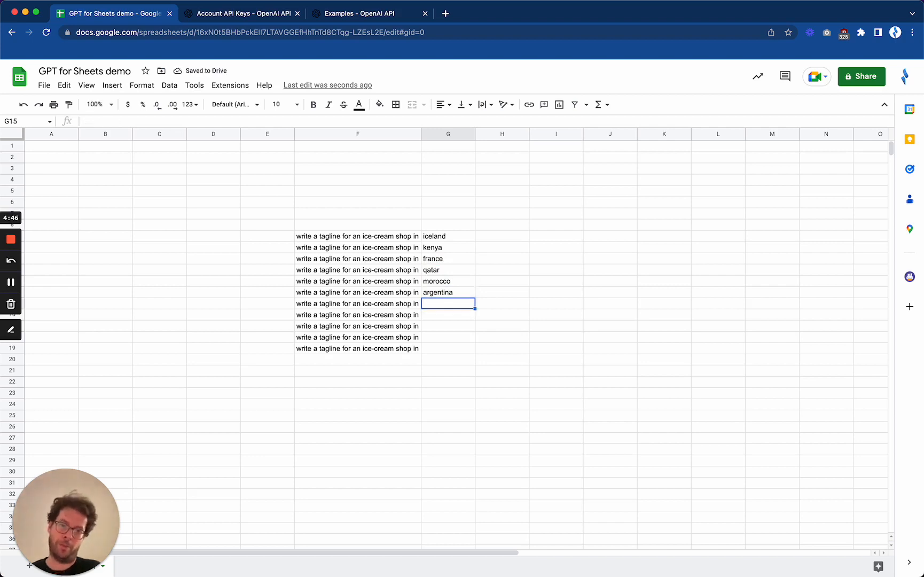
drag(393, 306, 393, 353)
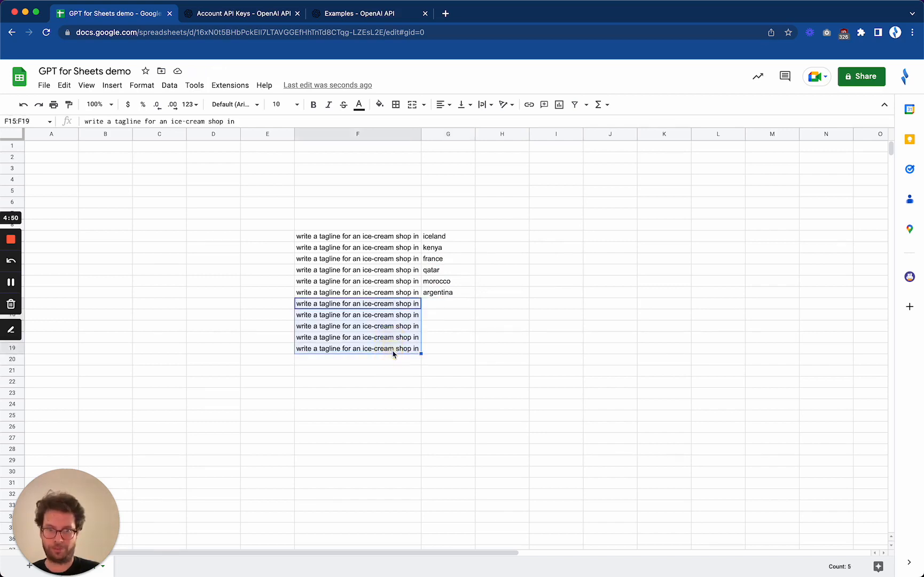
key(Delete)
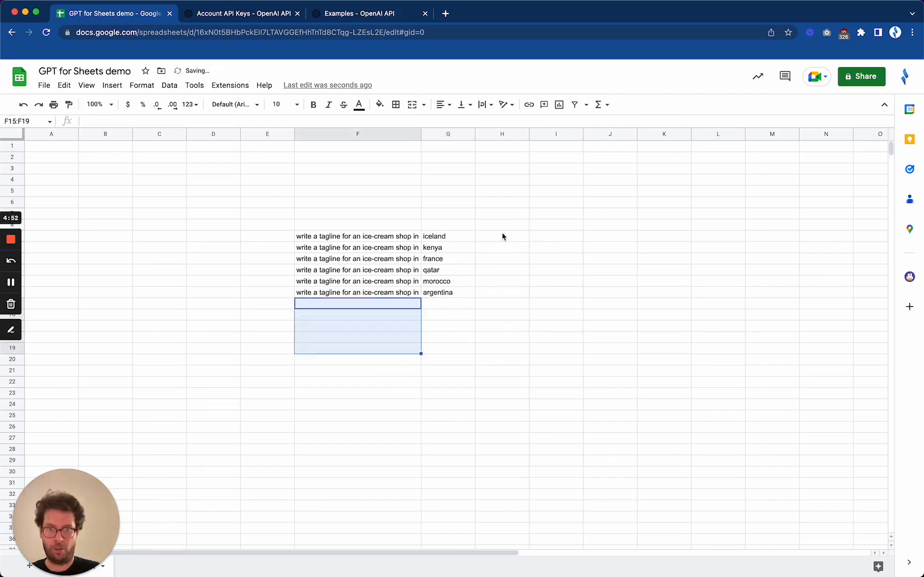
Step: Join prompt and country in H9 with =F9 & G9 and accept the suggested autofill down through H14
click(502, 236)
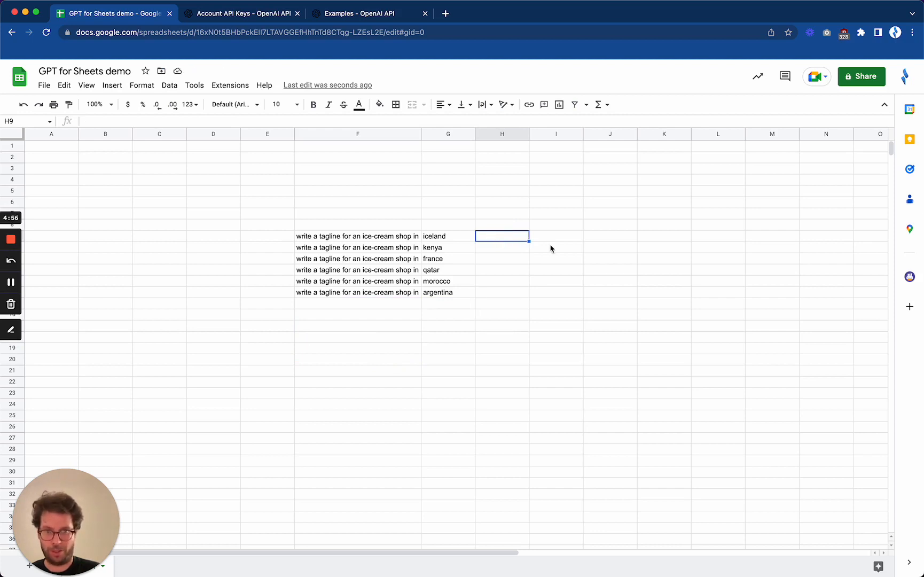
click(397, 241)
click(432, 240)
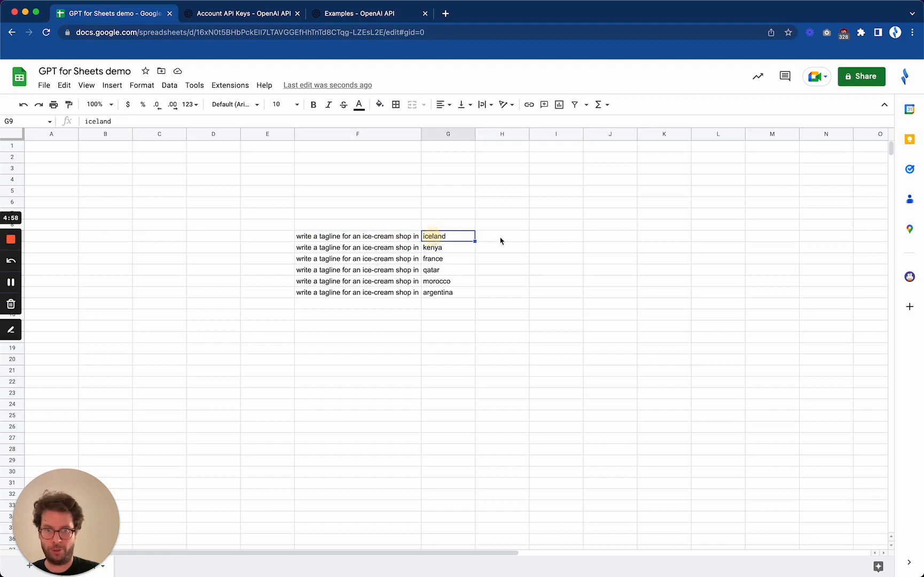
click(507, 241)
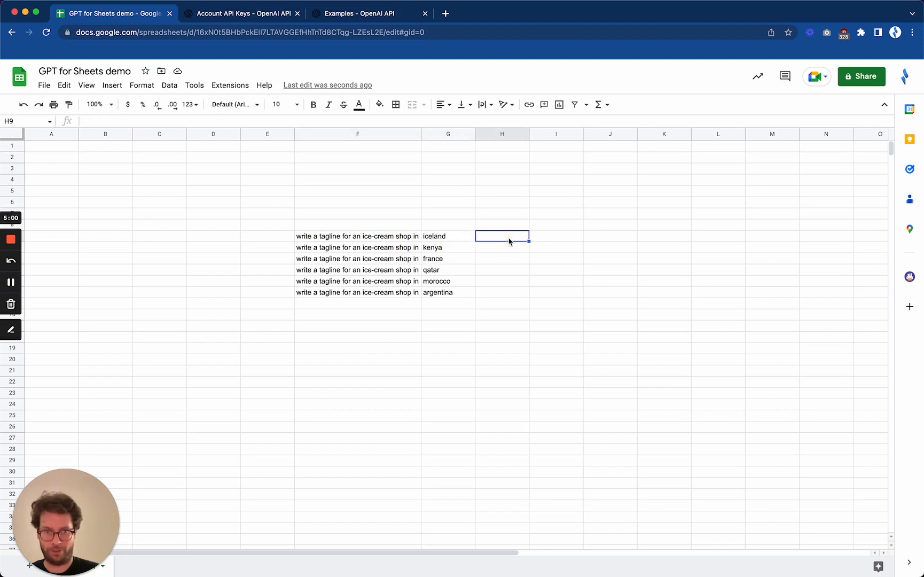
text(=)
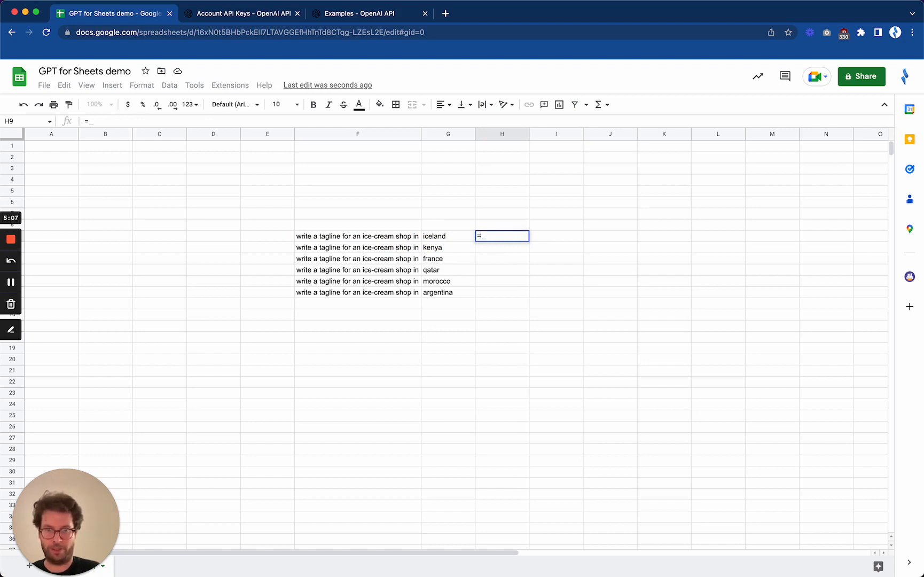
key(Left)
key(Left)
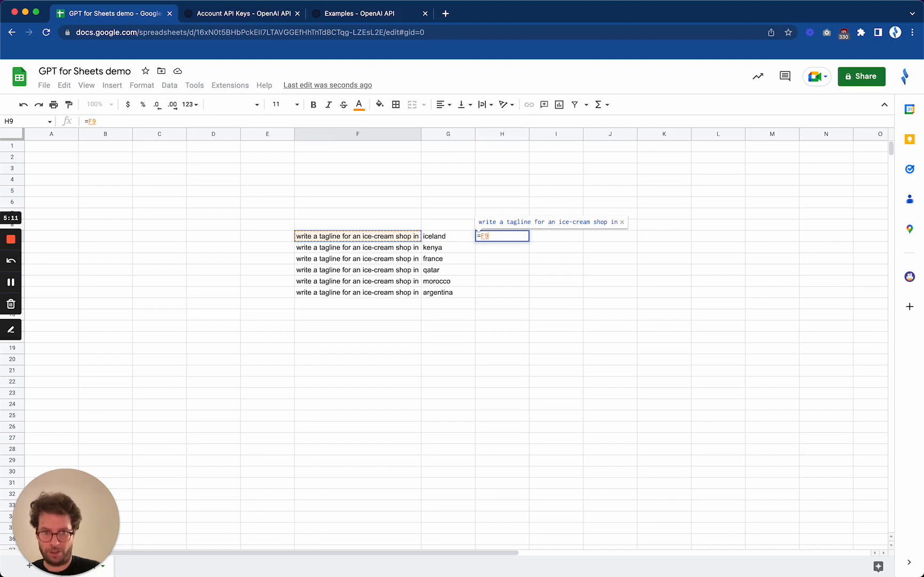
text(& )
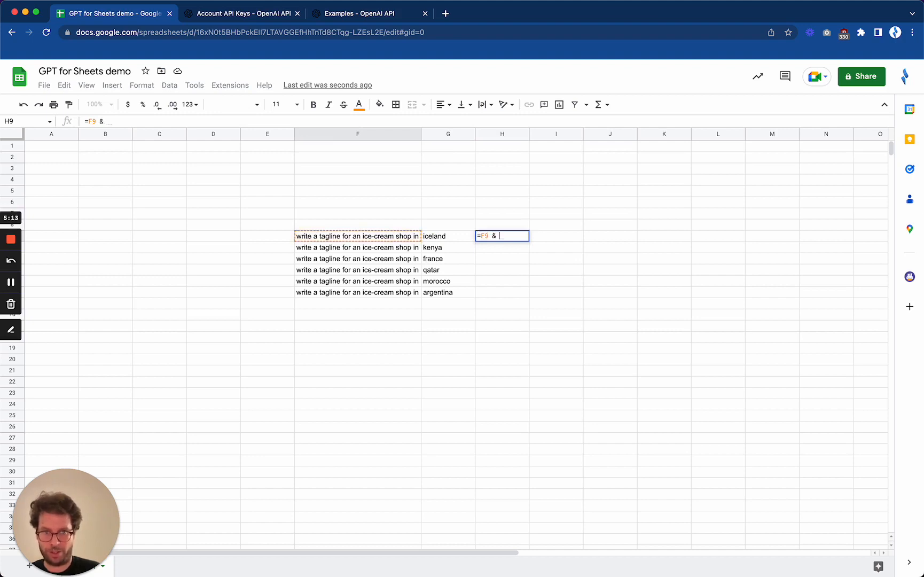
text(G9)
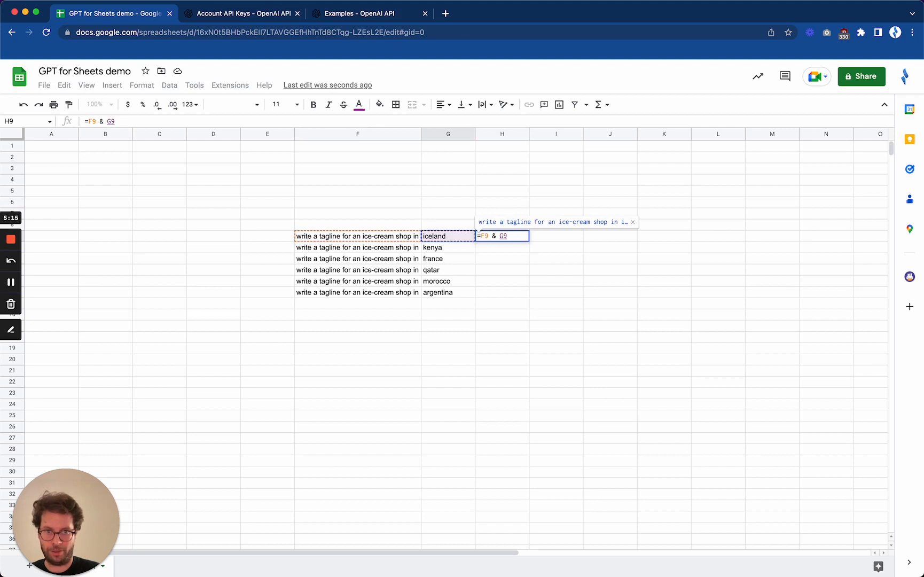
key(Return)
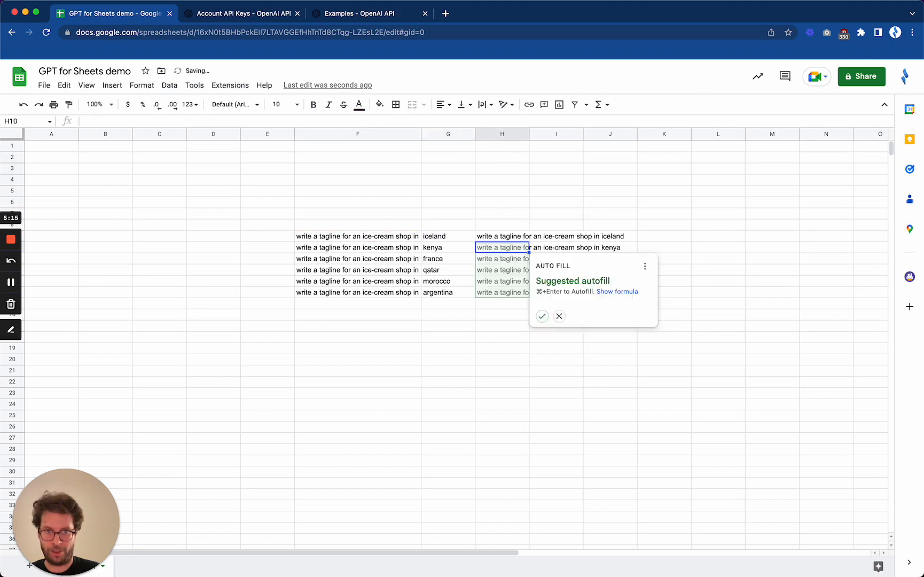
click(541, 316)
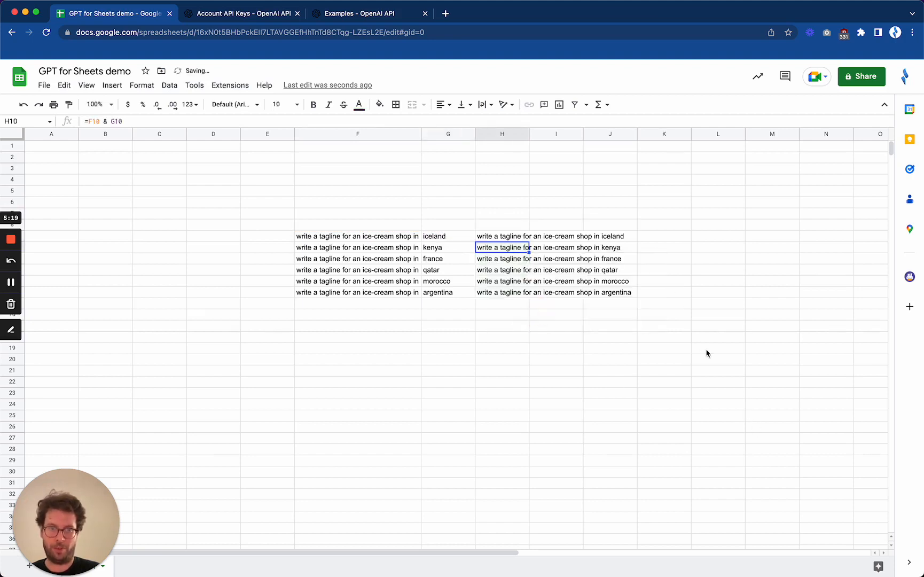
Step: Enter =gpt(H9,,1) in K9 to generate the Iceland tagline with a temperature of 1
click(672, 239)
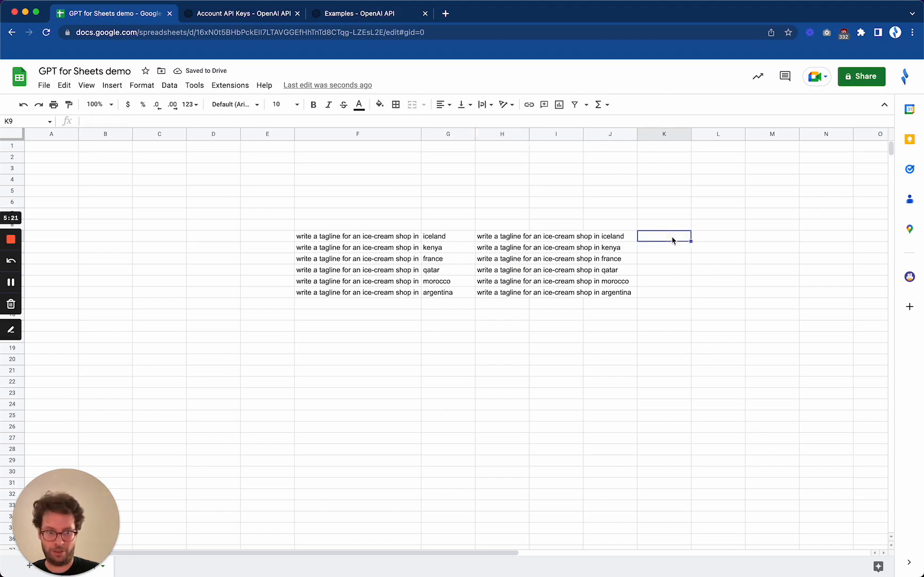
text(=gpt)
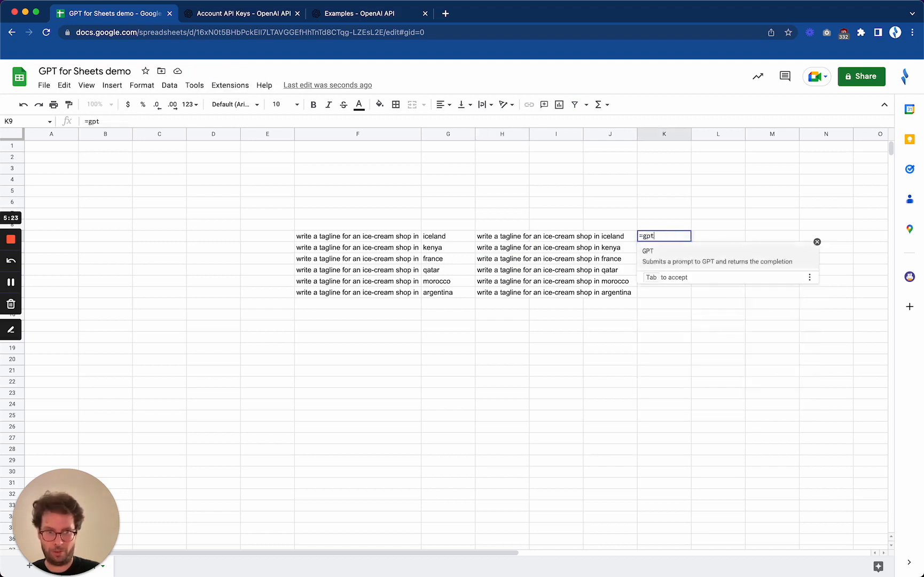
text(()
key(Left)
key(Left)
key(Left)
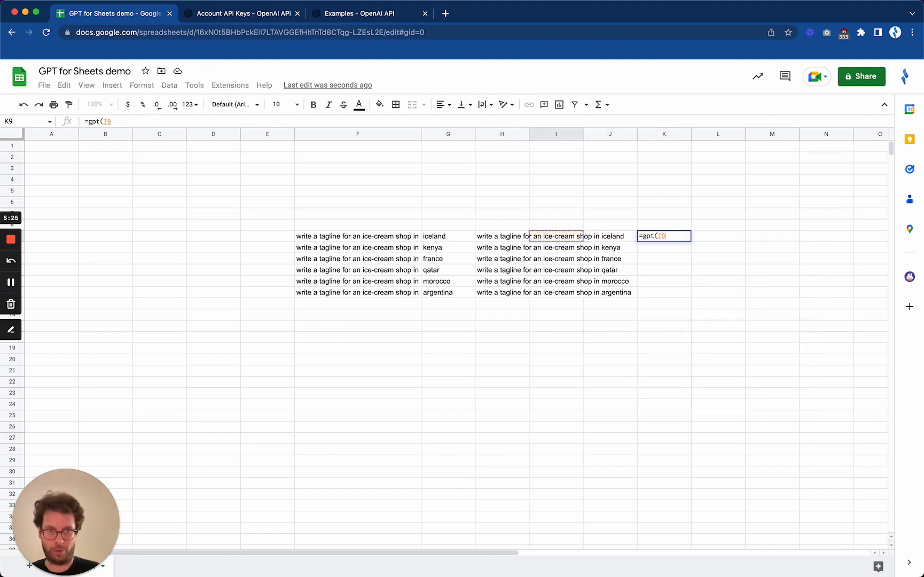
text())
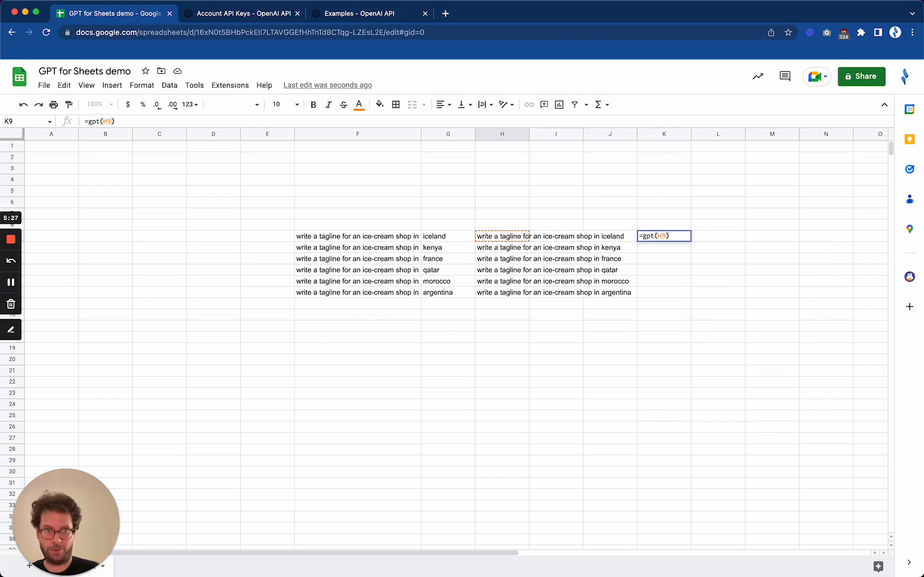
key(Left)
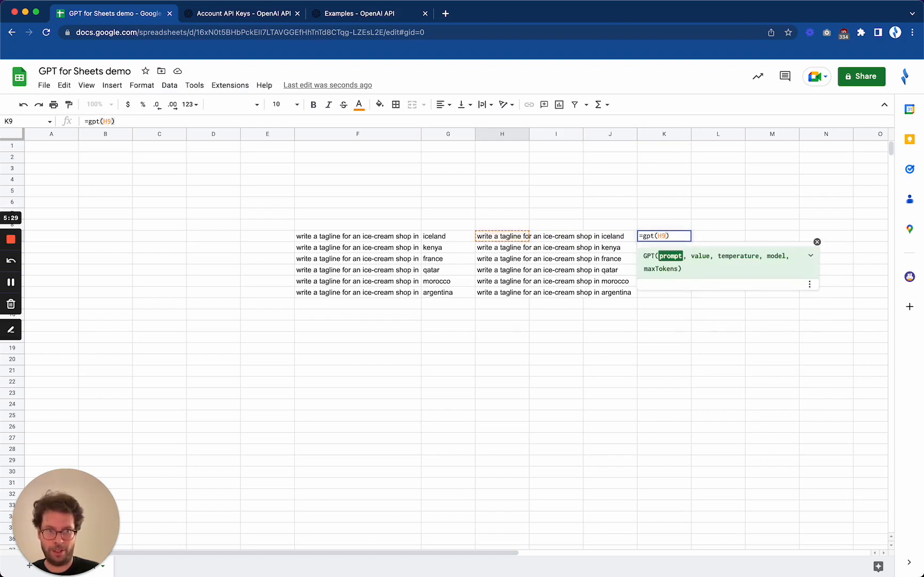
text(, )
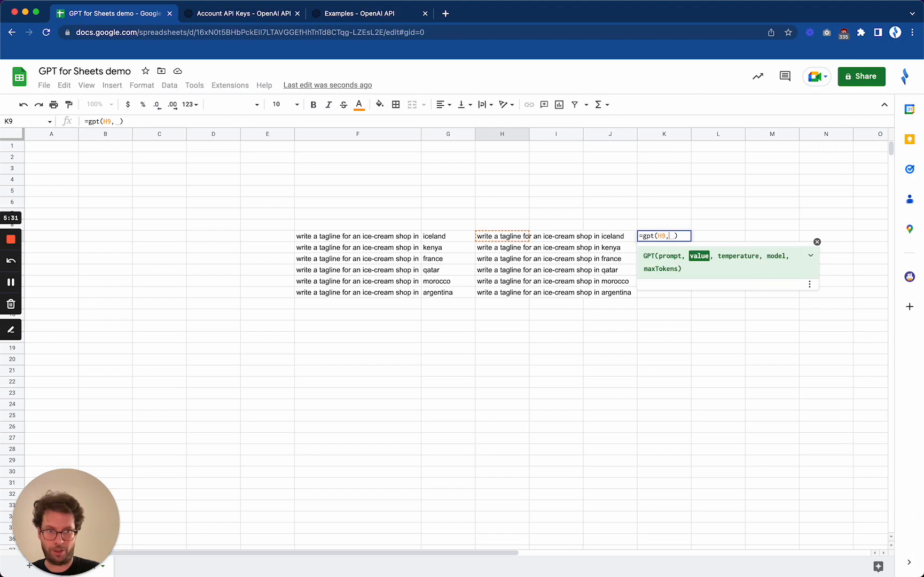
text(,1)
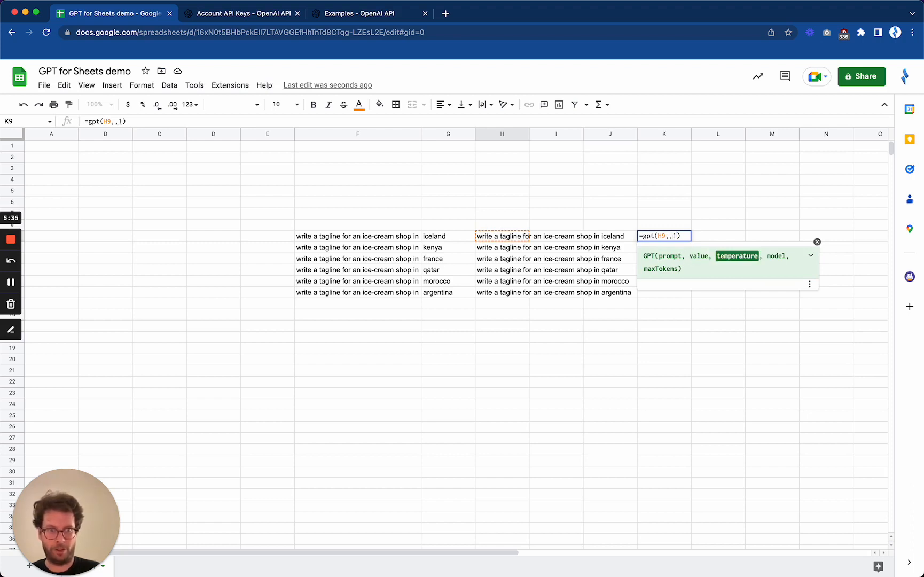
key(Return)
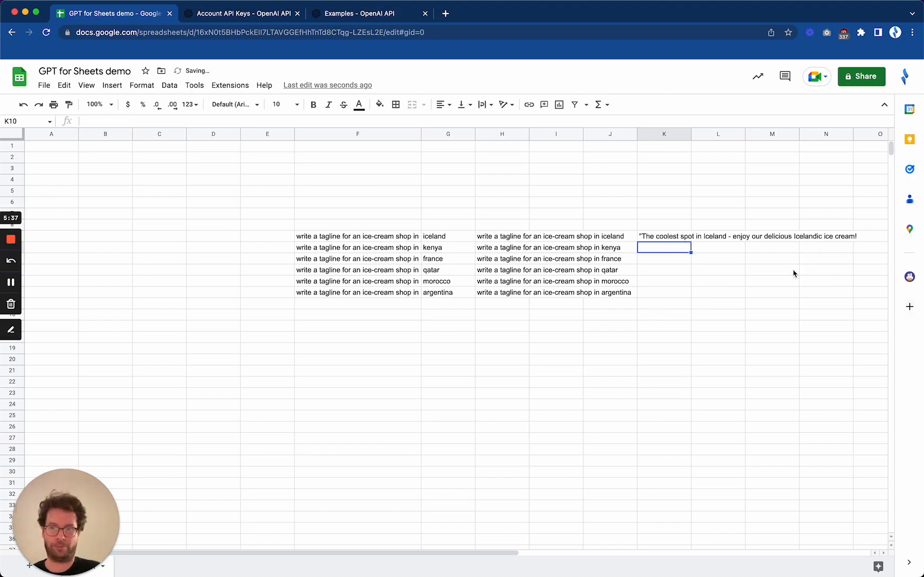
Step: Fill the K9 tagline formula down through K14 for the remaining countries
click(679, 238)
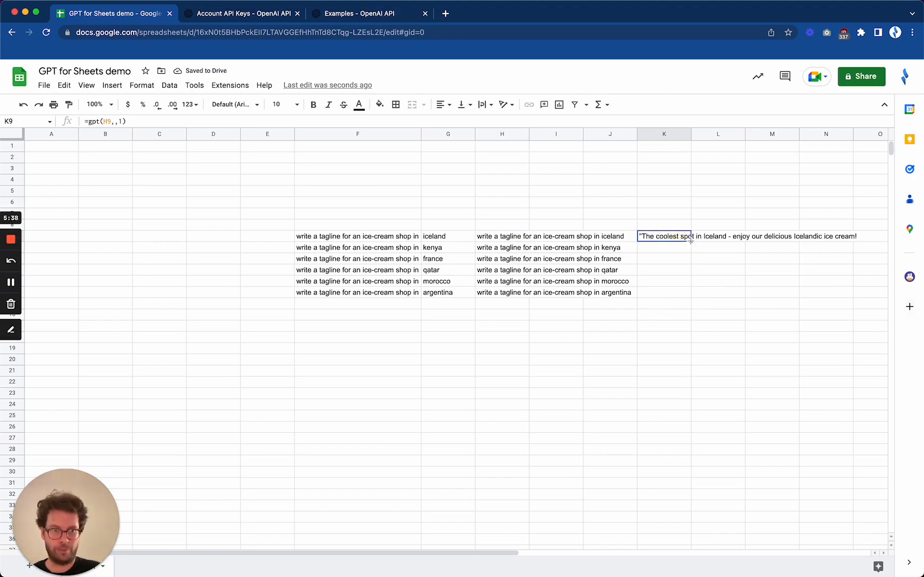
drag(691, 241, 684, 292)
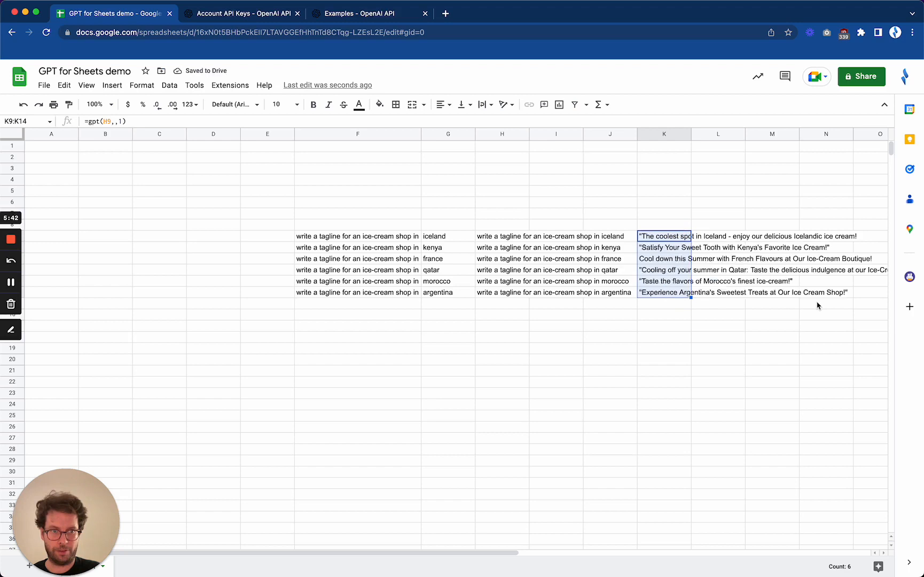
click(739, 339)
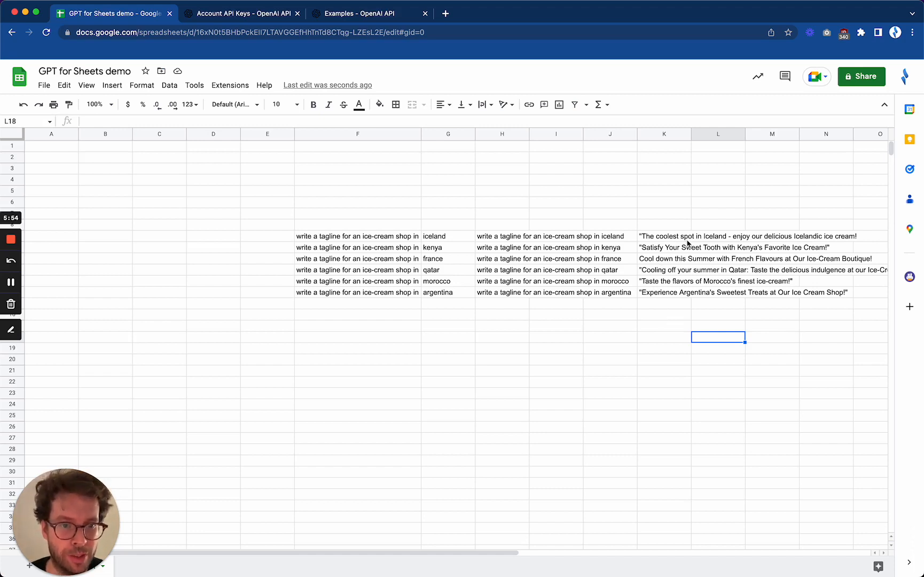
click(654, 239)
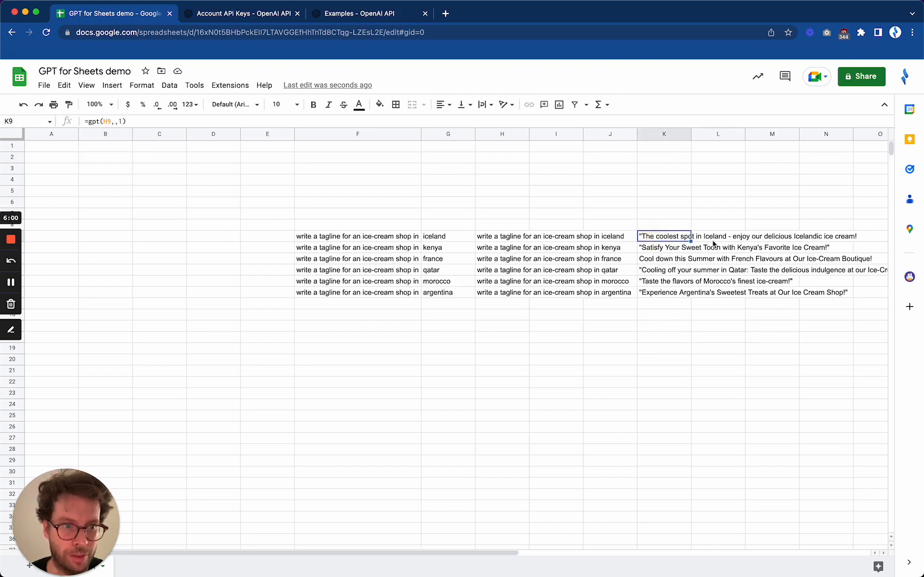
Step: Enter the prompt "translate in Spanish" in J17, below the tagline table
click(674, 334)
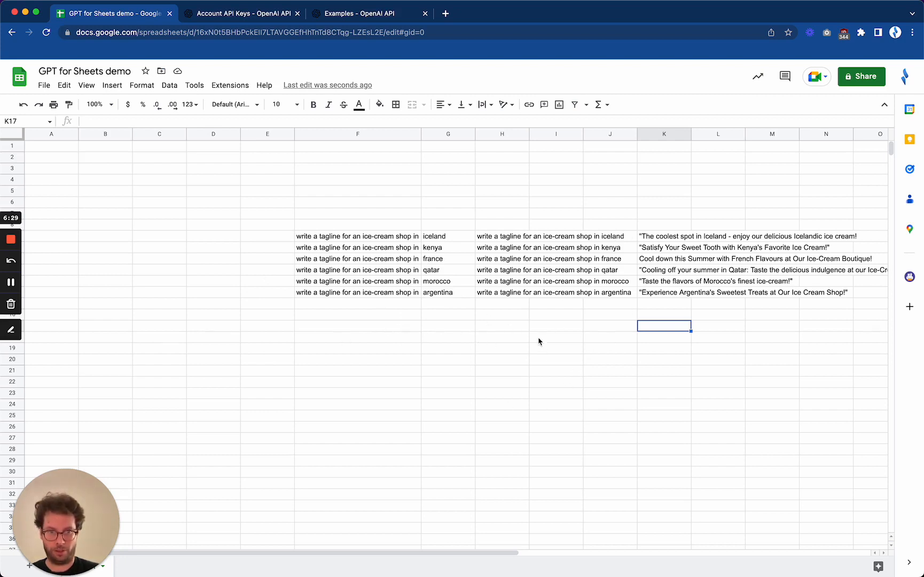
key(Left)
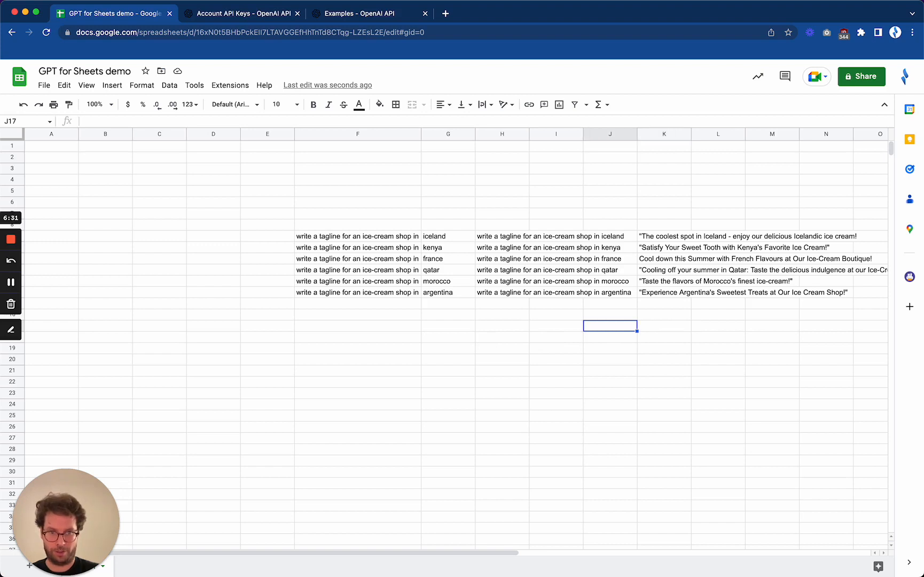
text(trasn)
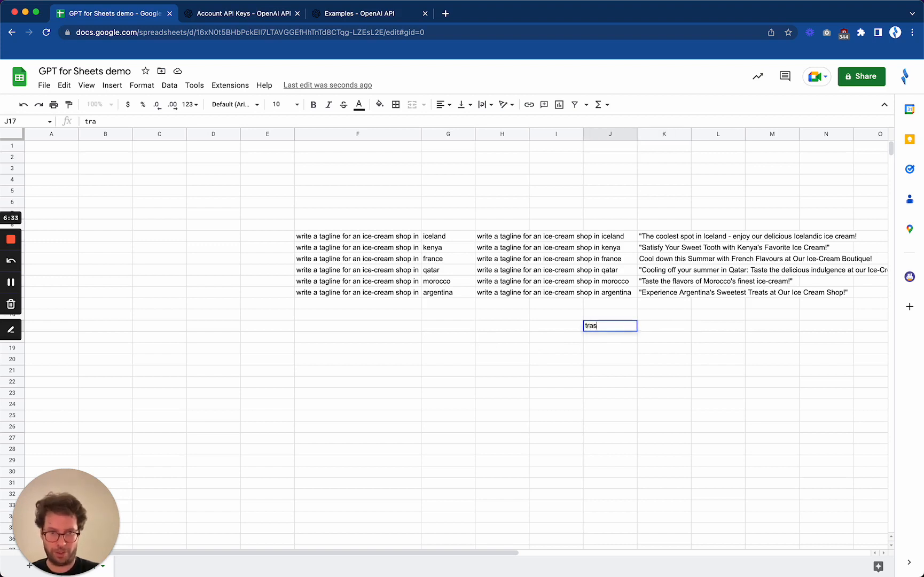
key(BackSpace)
text(nsla)
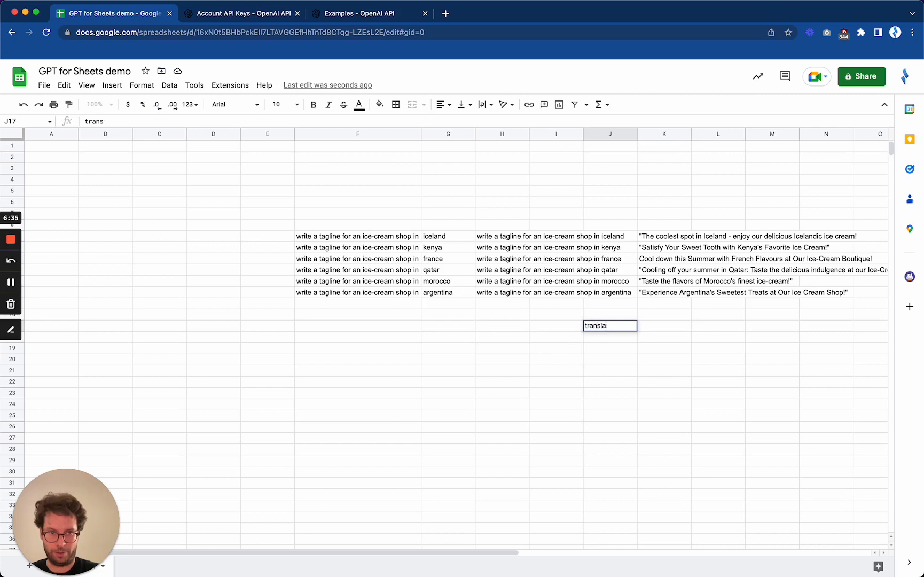
text(te in Spanish)
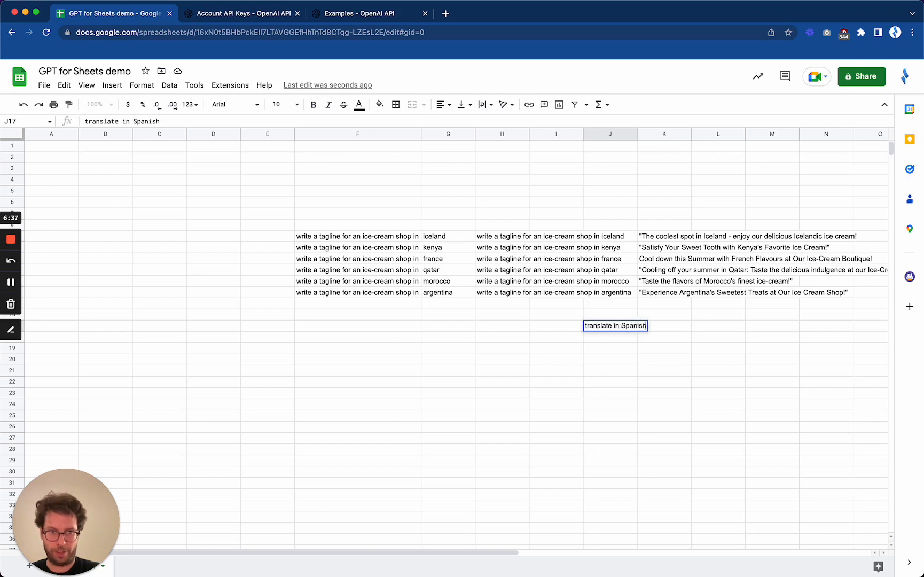
key(Return)
Step: Enter "translate in French" in J18 and "translate in russian" in J19
text(translate i)
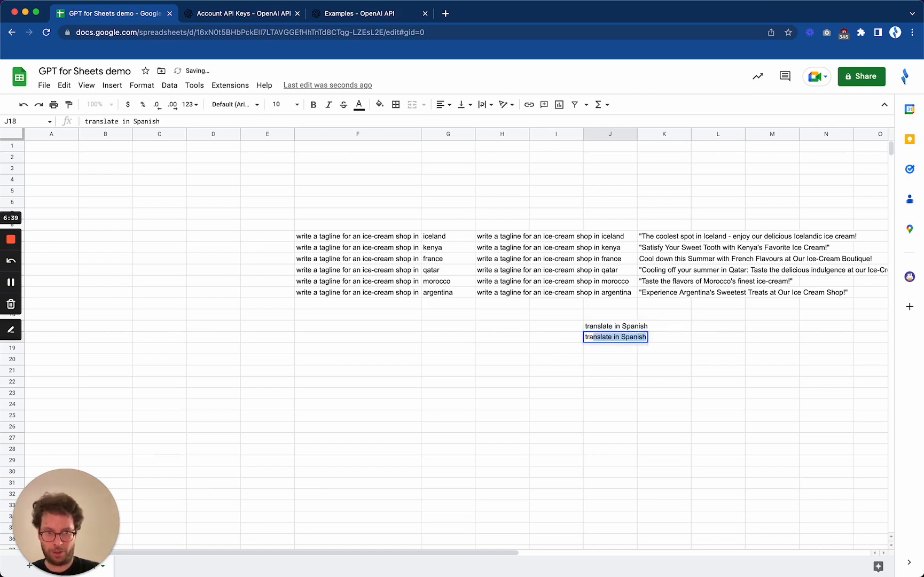
text(n )
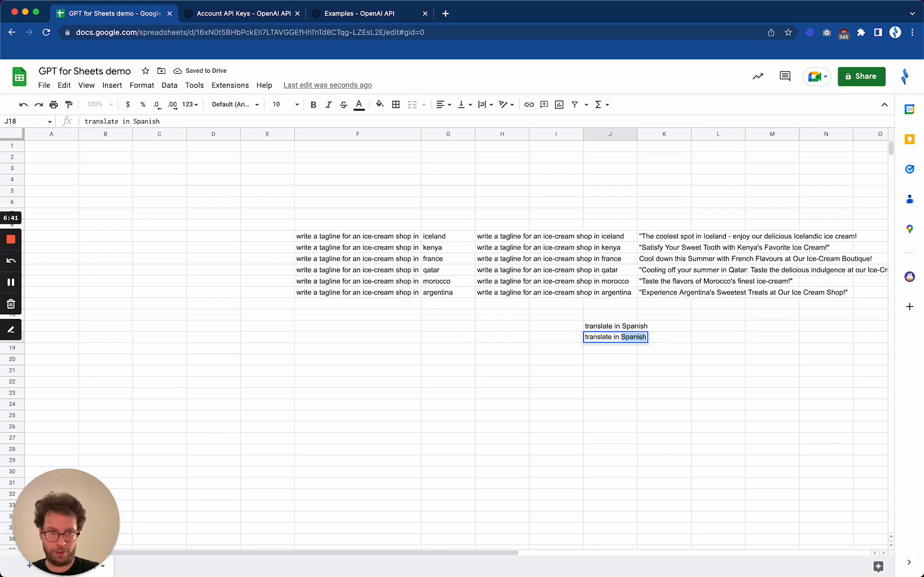
text(French)
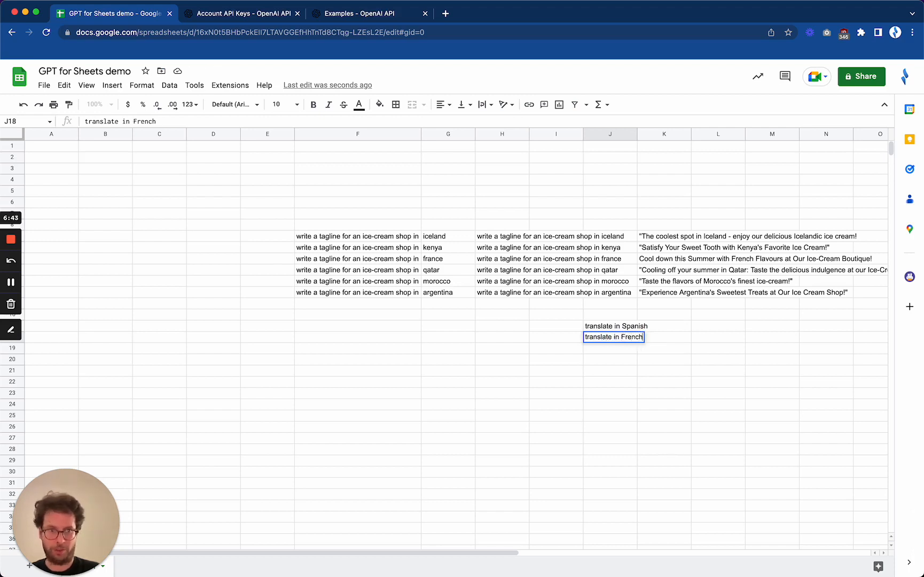
key(Return)
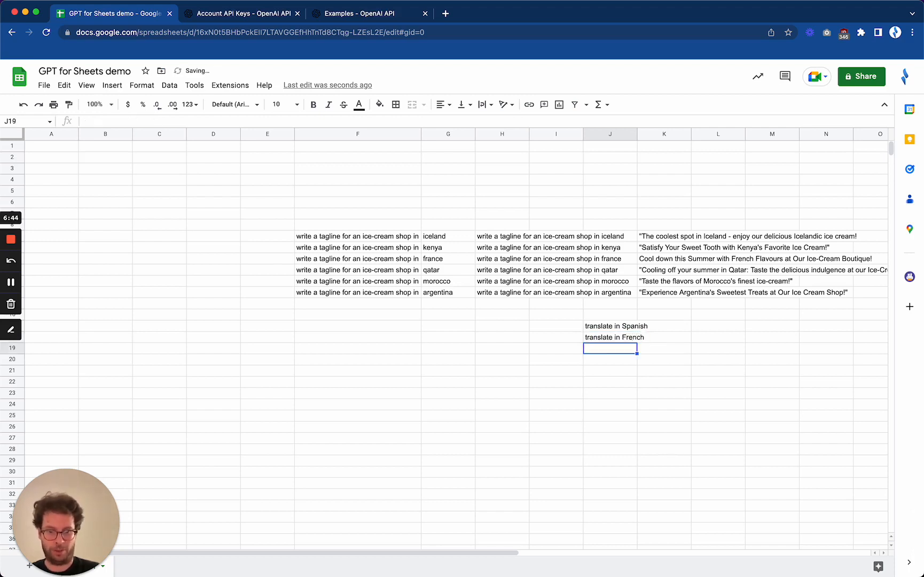
text(translate )
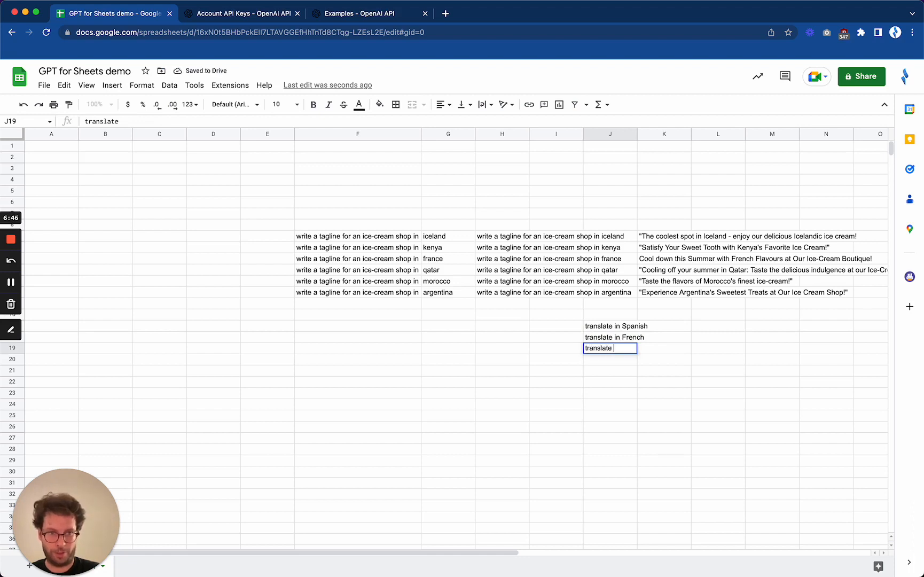
text(in ru)
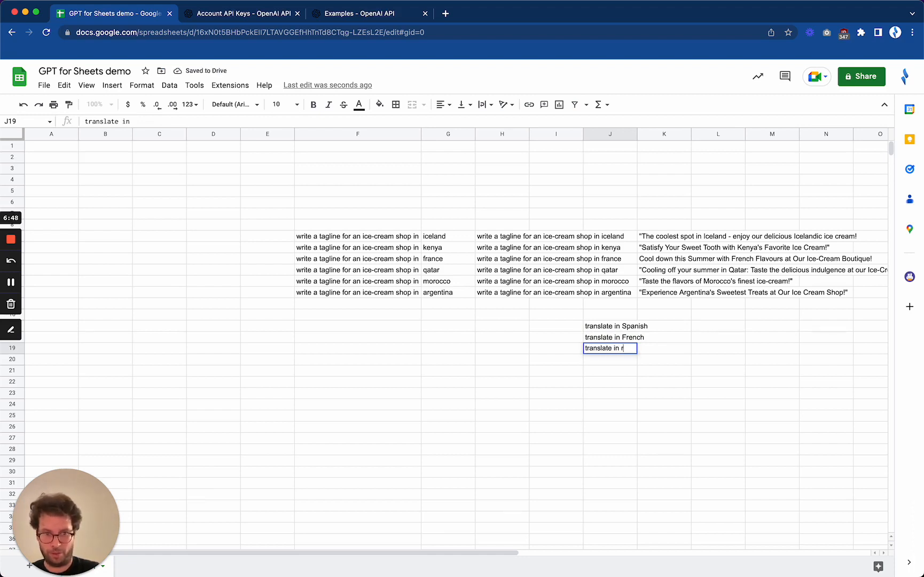
text(ssian)
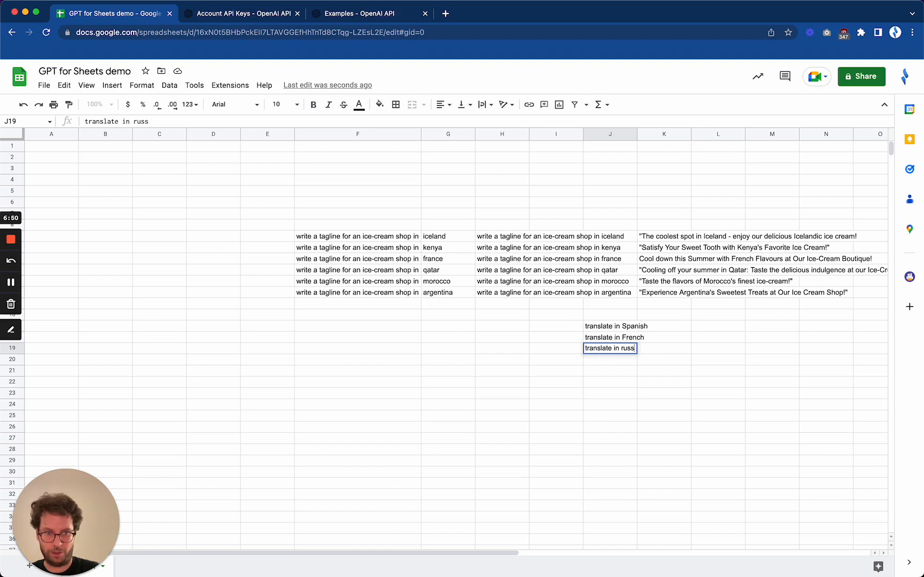
key(Return)
Step: Enter =gpt(K$9) in K17 beside the Spanish translation prompt, locking the row of the Iceland tagline reference
key(Up)
key(Up)
key(Up)
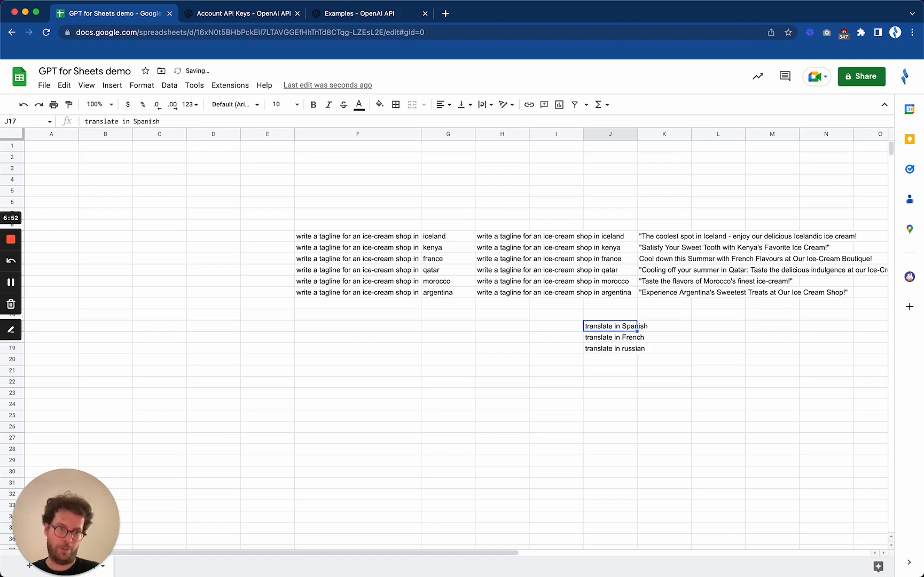
key(Right)
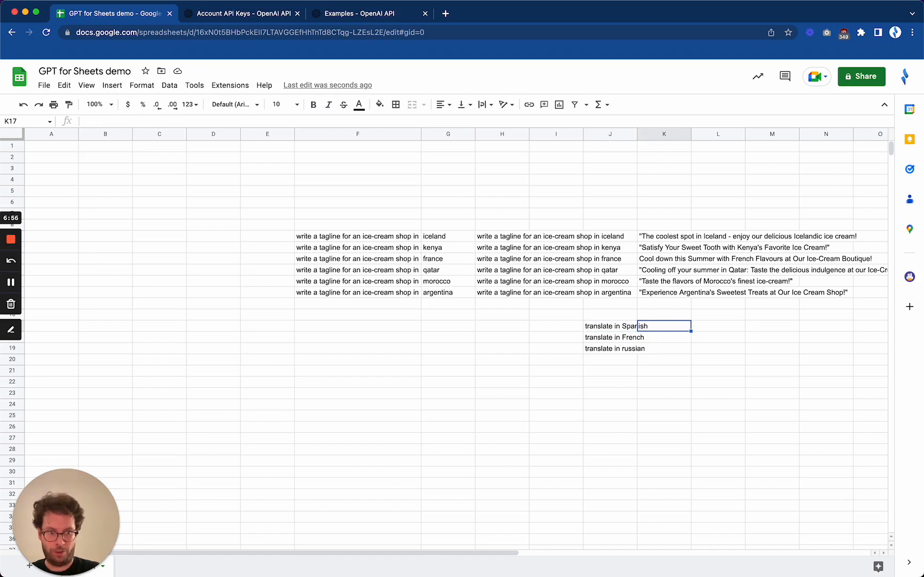
text(=gpt)
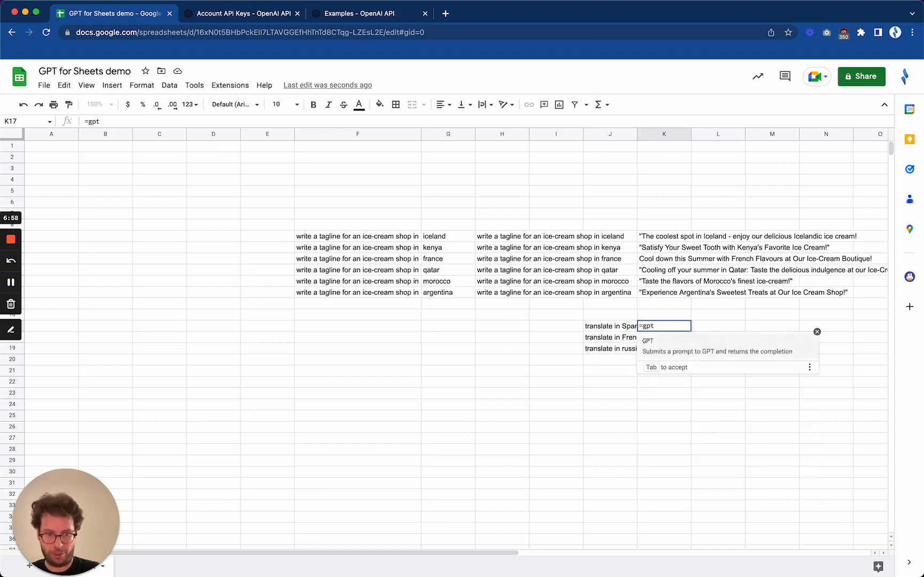
text(()
key(Up)
key(Up)
key(Up)
key(Up)
key(Up)
key(Up)
key(Up)
key(Up)
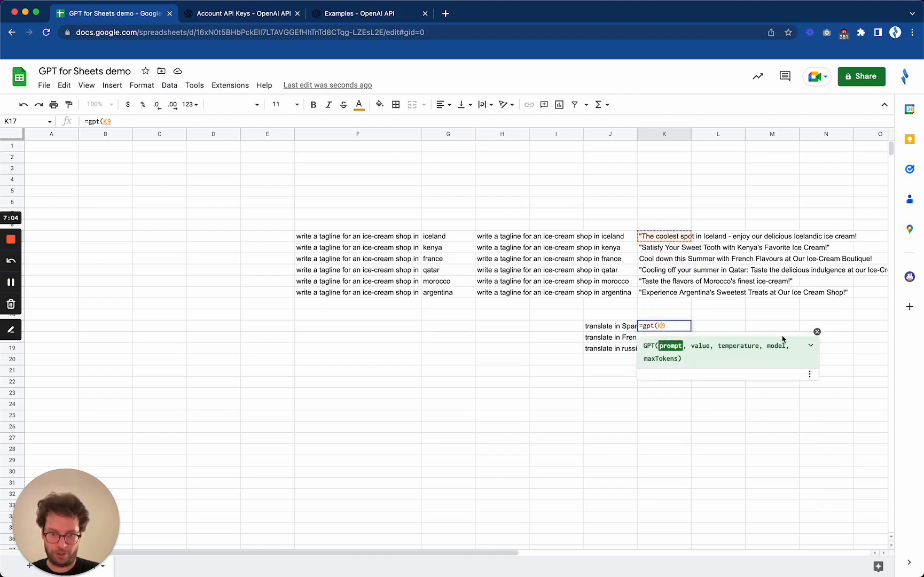
key(Left)
text($)
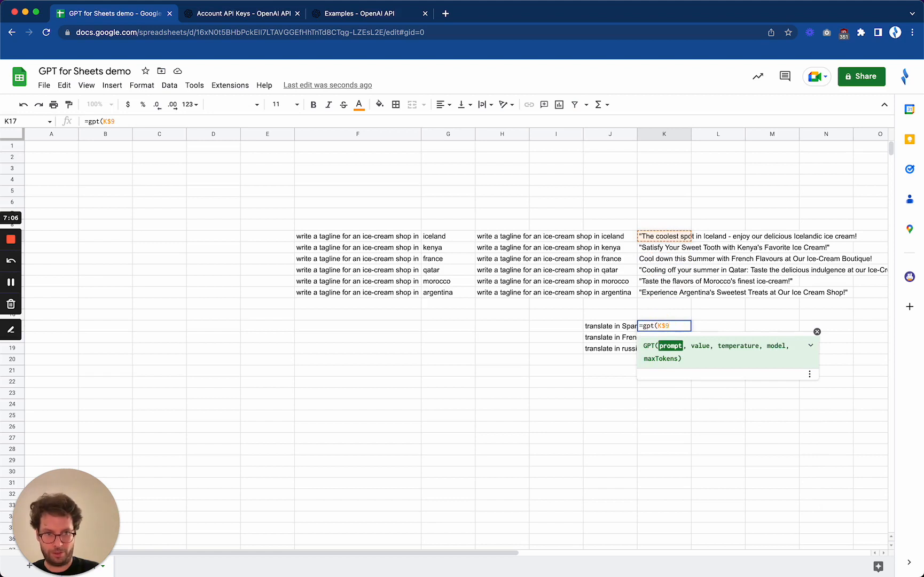
key(Right)
text())
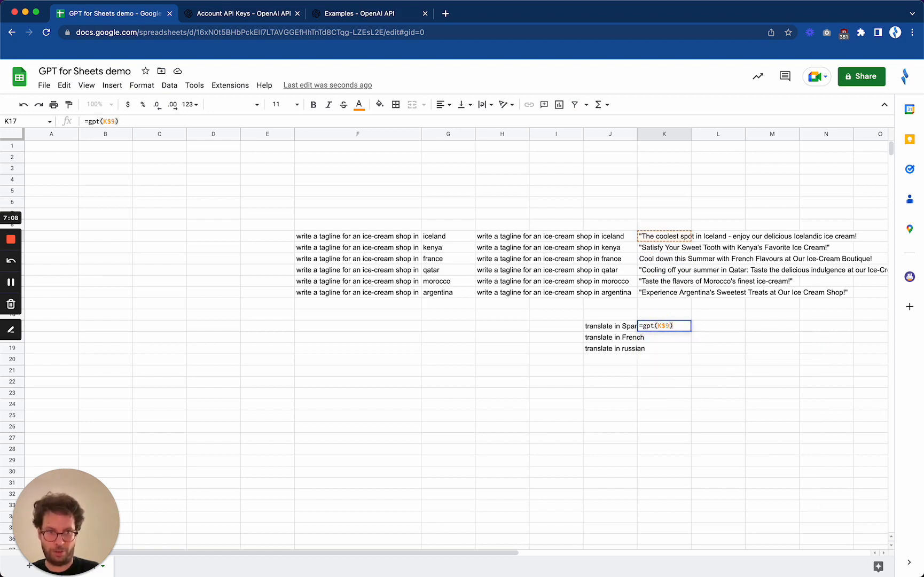
key(Return)
Step: Replace the K$9 argument in the K17 GPT formula with the Spanish translation prompt cell J17
mouse_move(678, 328)
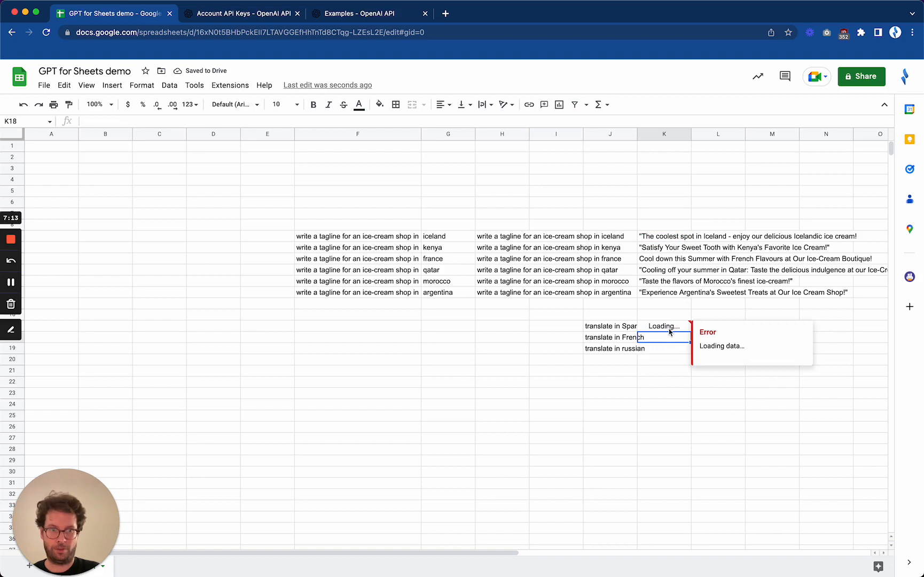
click(661, 327)
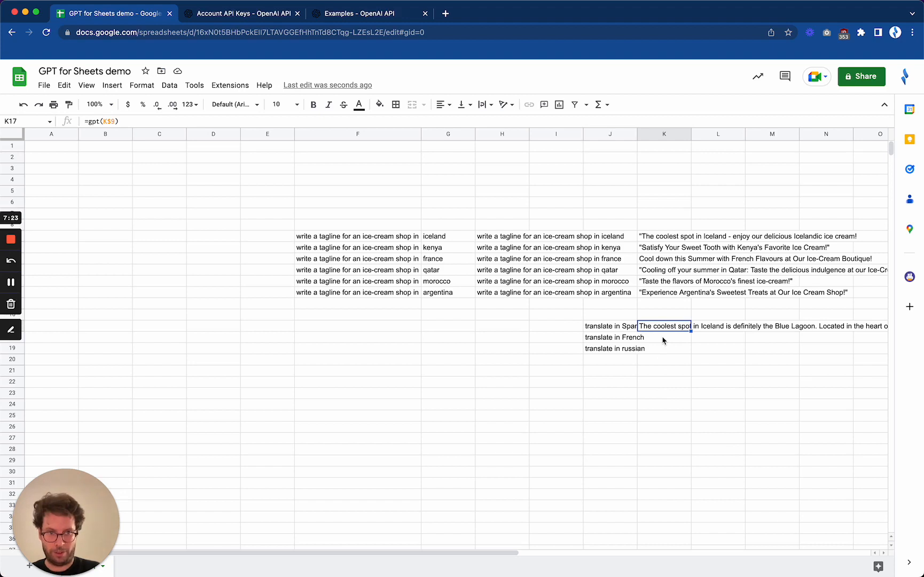
key(Return)
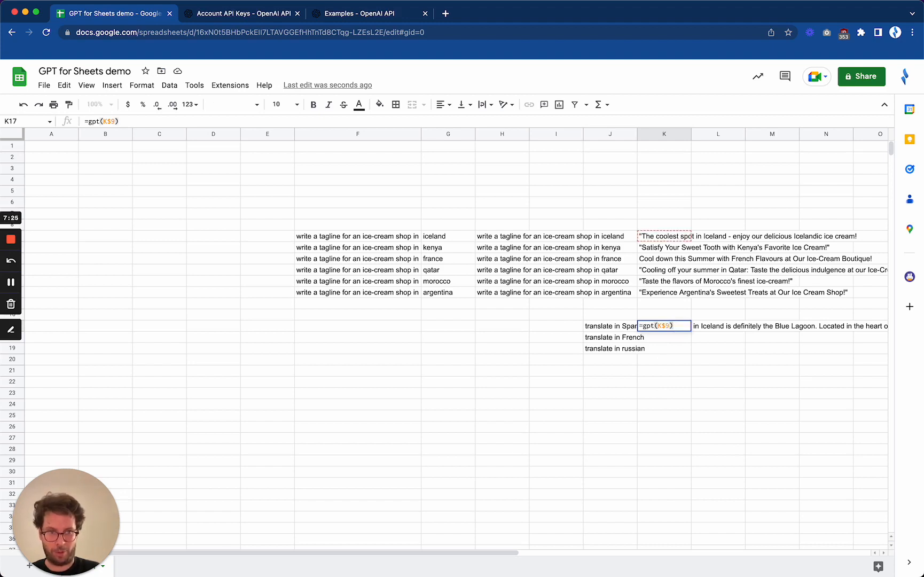
key(Left)
key(shift+Left)
key(shift+Left)
key(shift+Left)
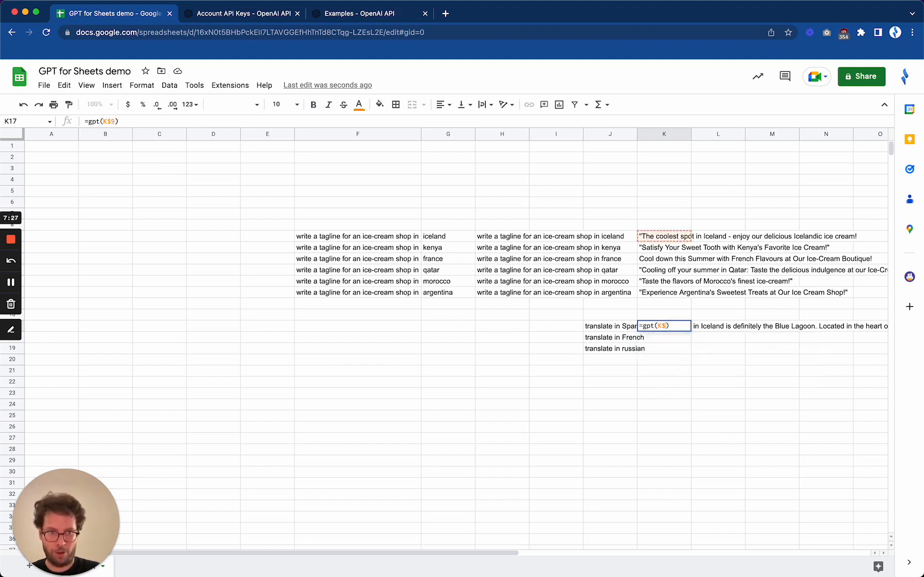
key(BackSpace)
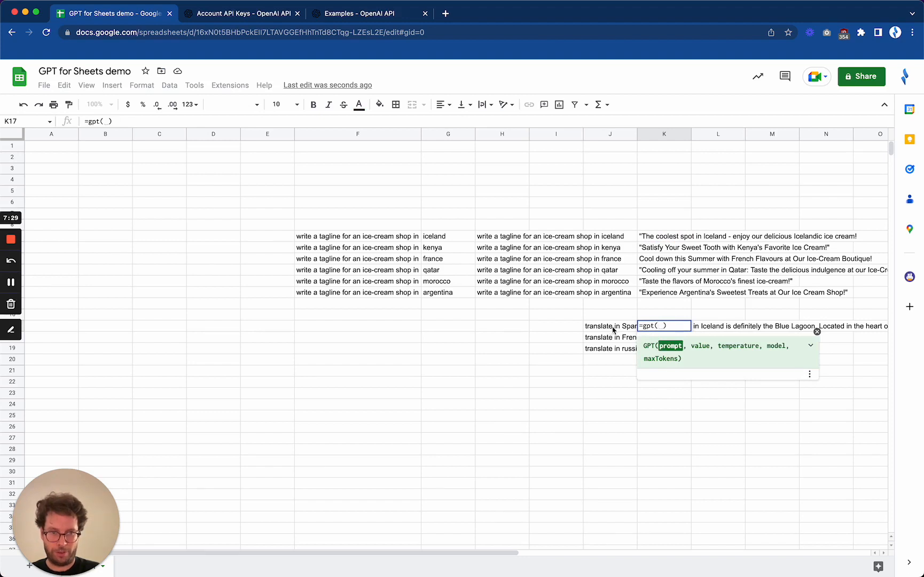
click(603, 329)
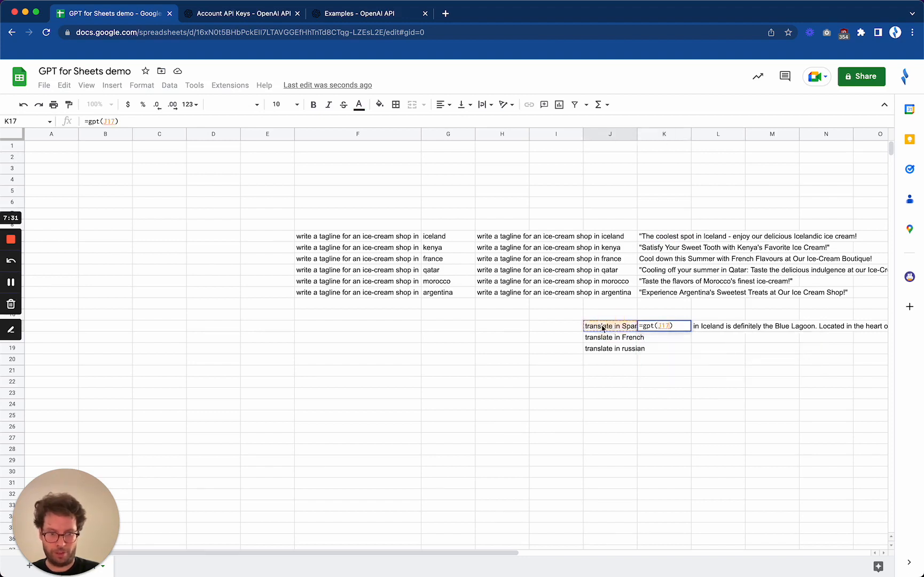
Step: Add the Iceland tagline as the value argument with its row locked, completing K17 as =gpt(J17,K$9)
text(,)
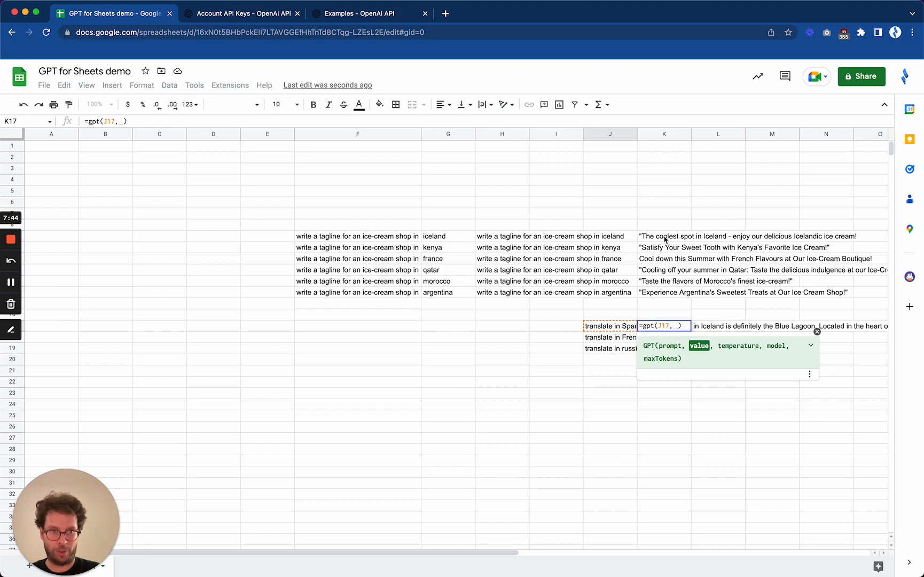
click(657, 237)
click(676, 325)
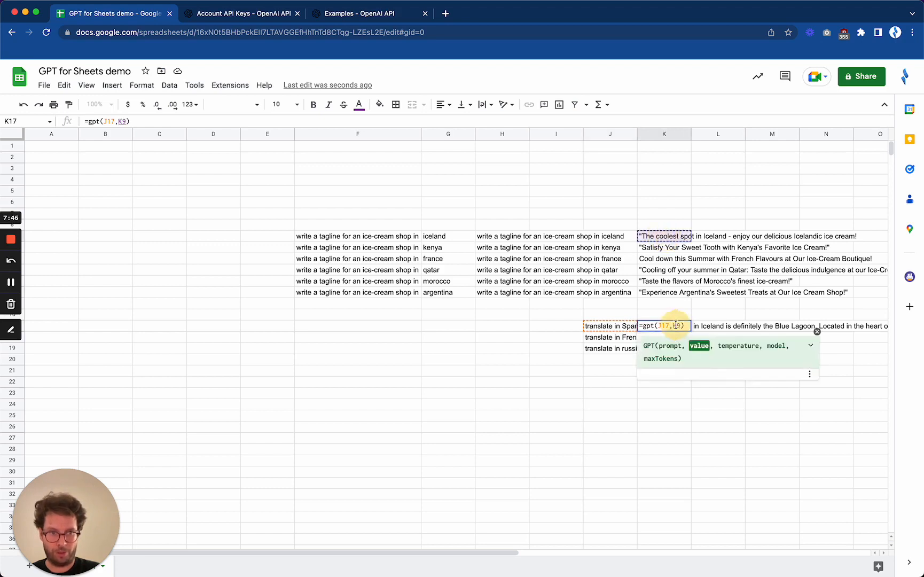
text($)
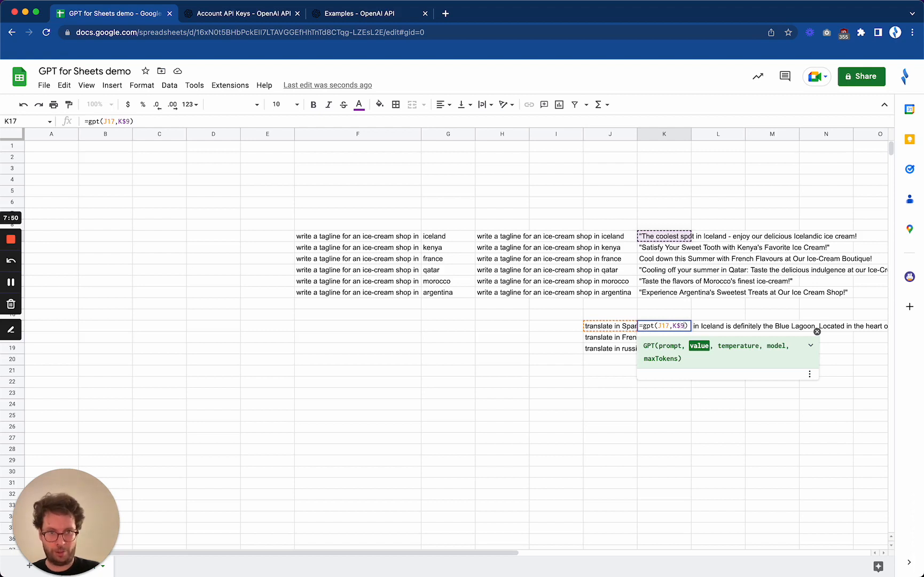
key(Return)
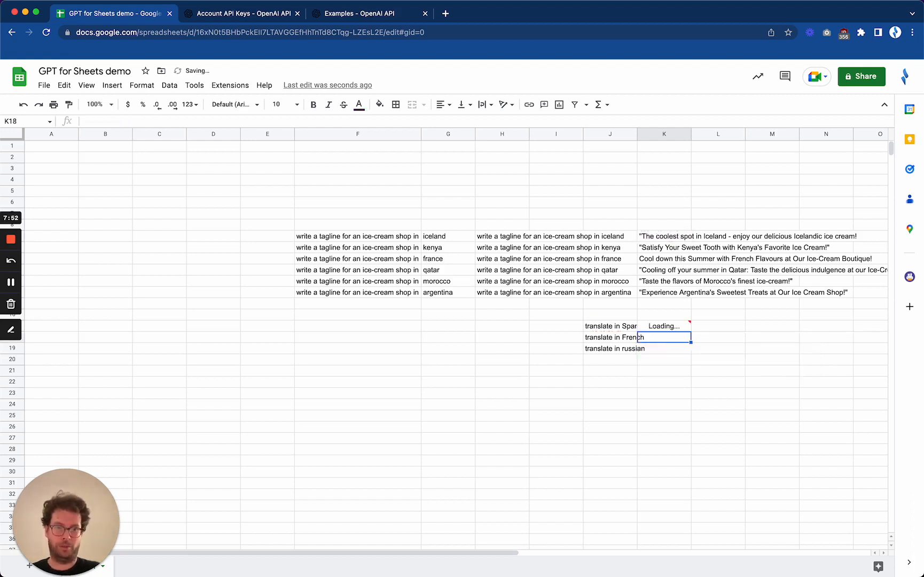
Step: Fill the K17 translation formula down through K19 for the French and Russian prompts
key(Up)
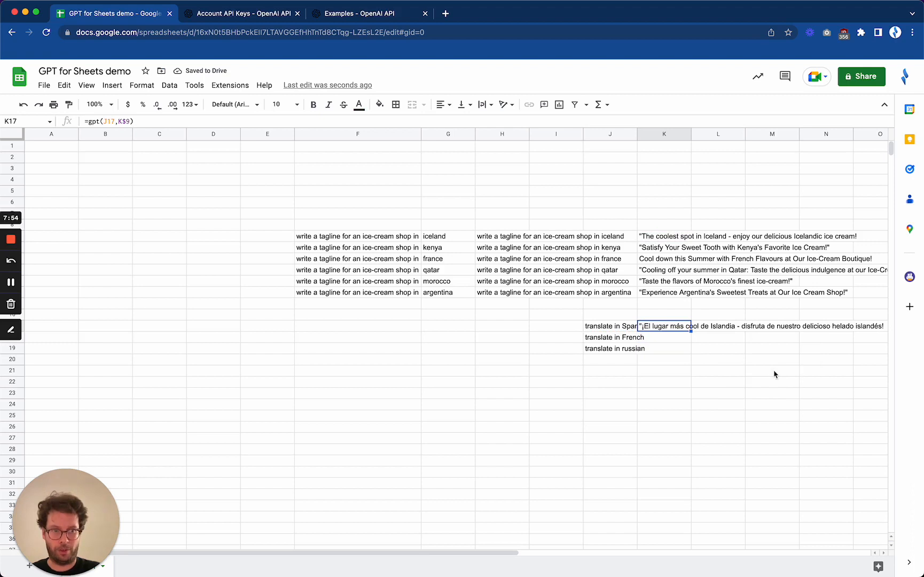
drag(690, 331, 691, 347)
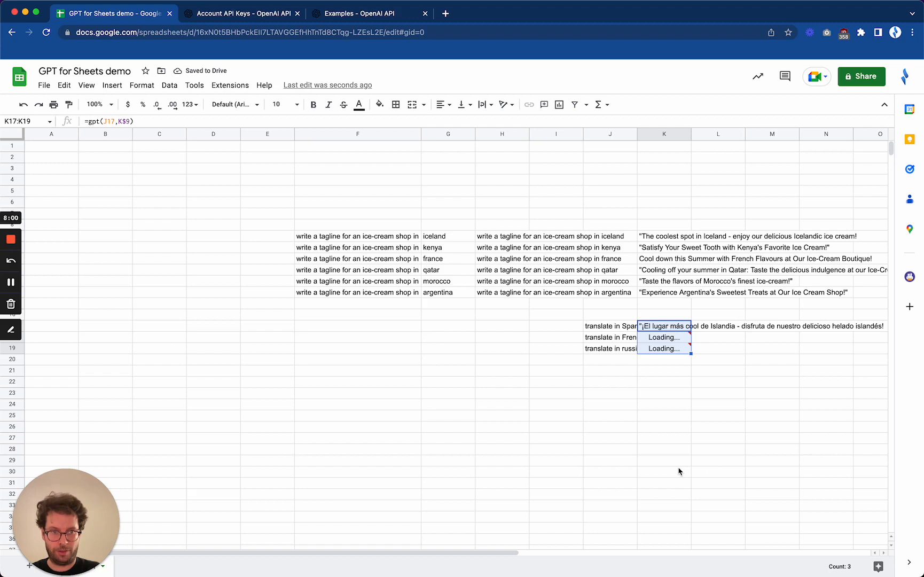
click(735, 404)
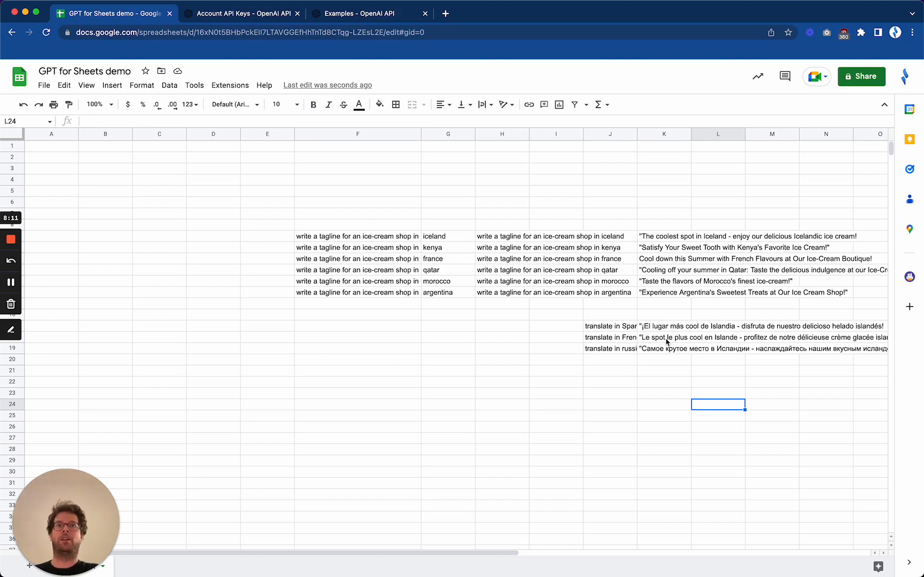
click(648, 395)
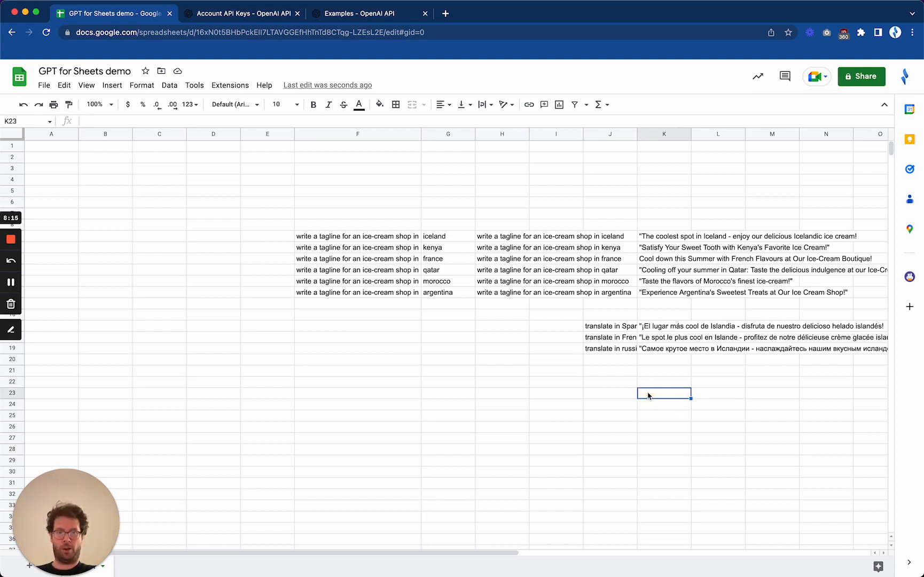
Step: Clear all contents of the range E4:M25, removing the tagline and translation tables
drag(269, 183, 761, 416)
key(Delete)
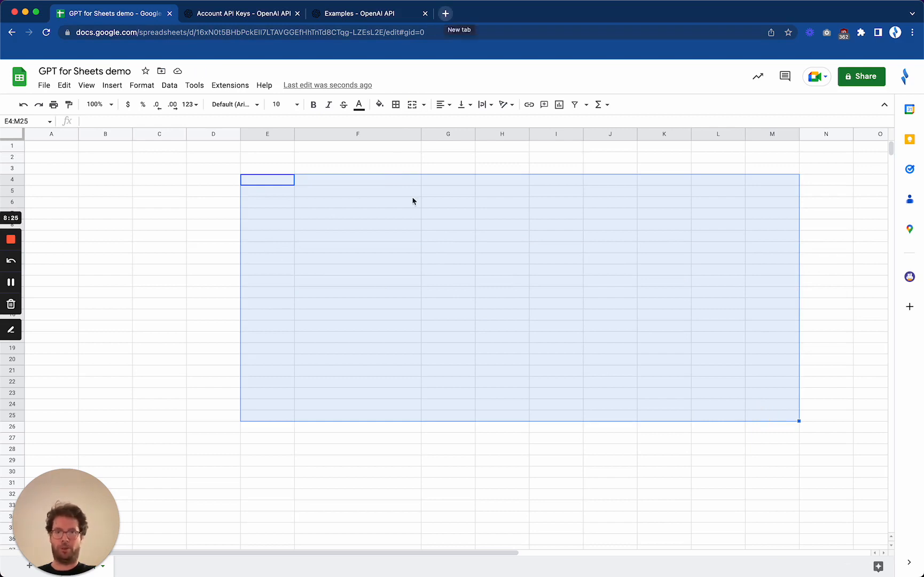
click(352, 195)
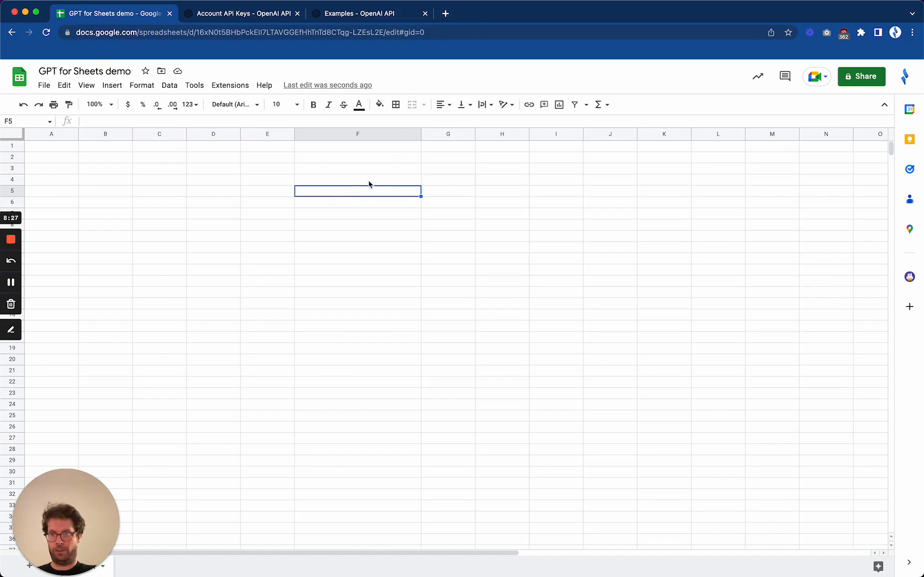
Step: Enter the prompt "write a thank you note to openai for this wonderful ai" in F4
click(439, 184)
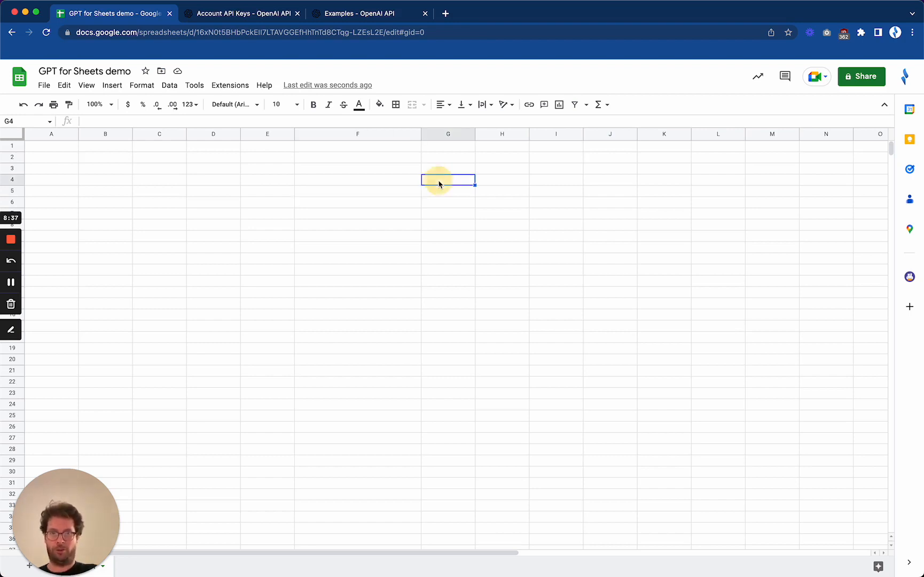
key(Left)
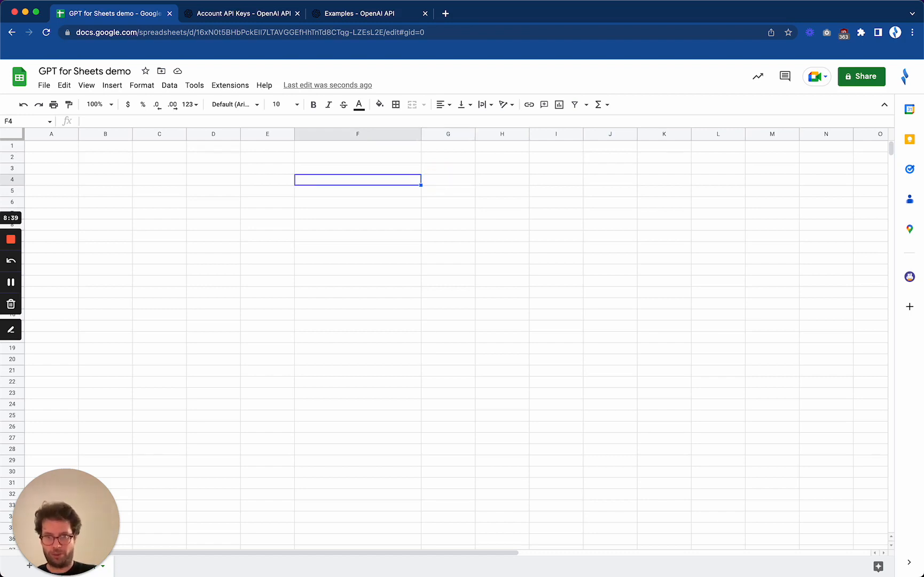
text(write a t)
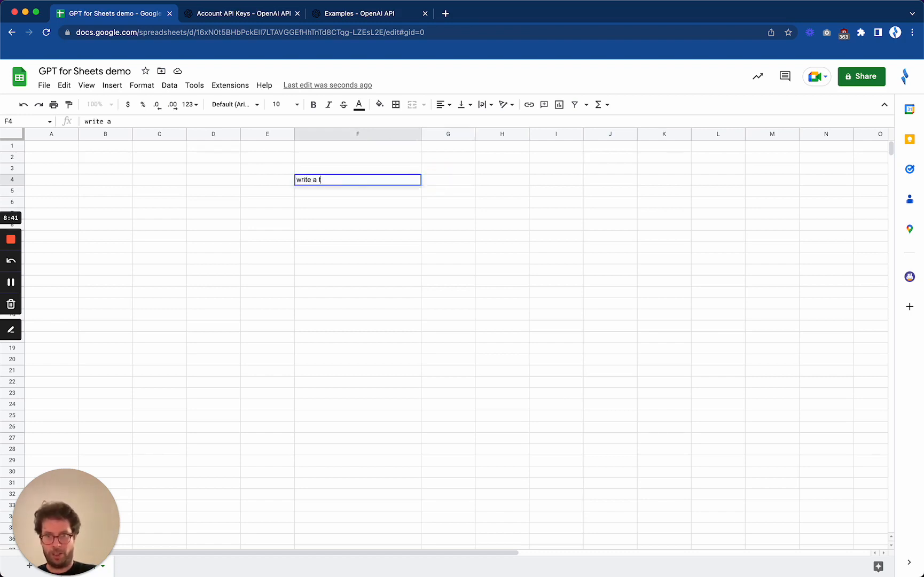
text(hank you note)
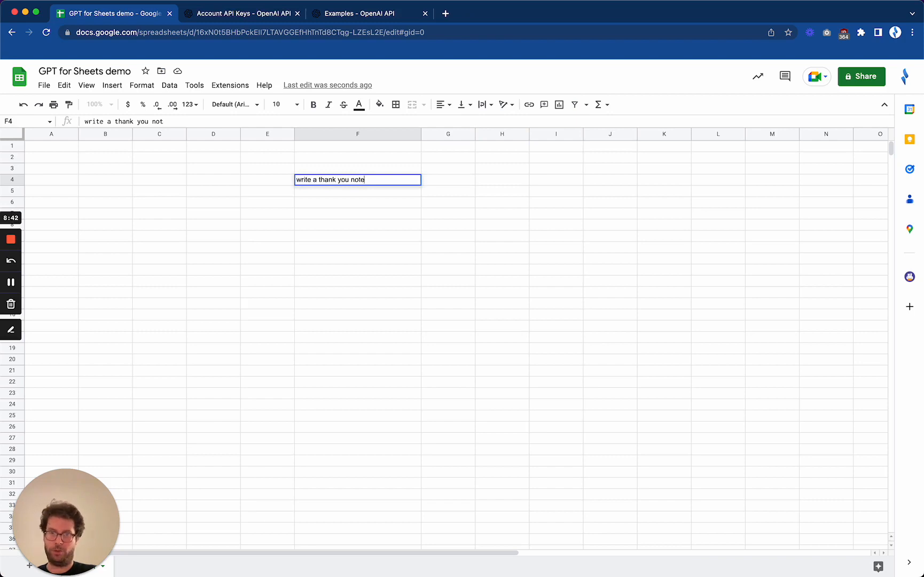
text( to openai )
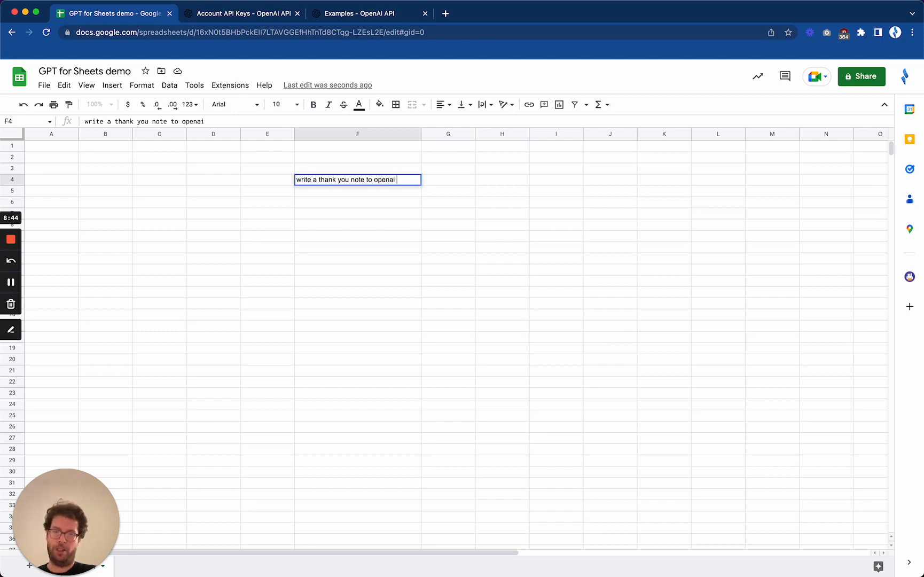
text(for this wonder)
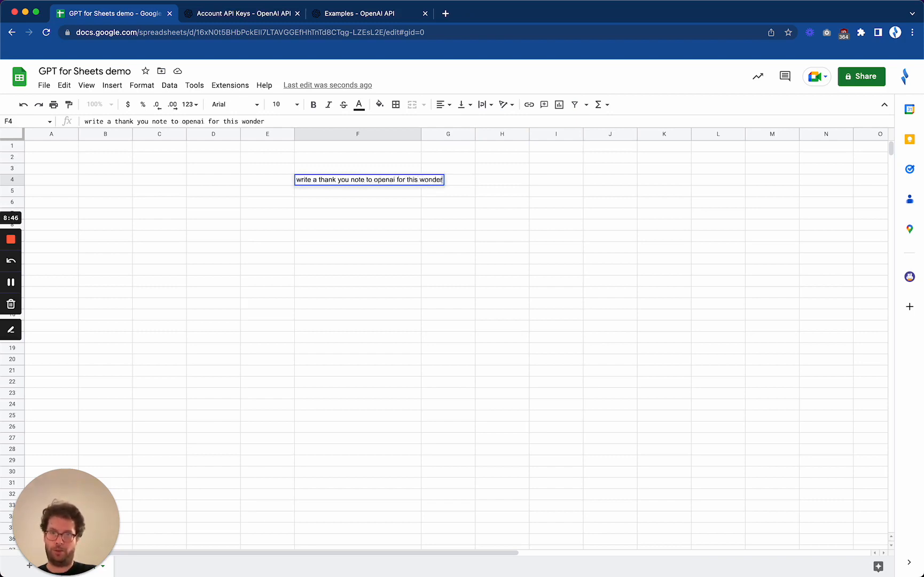
text(ful ai)
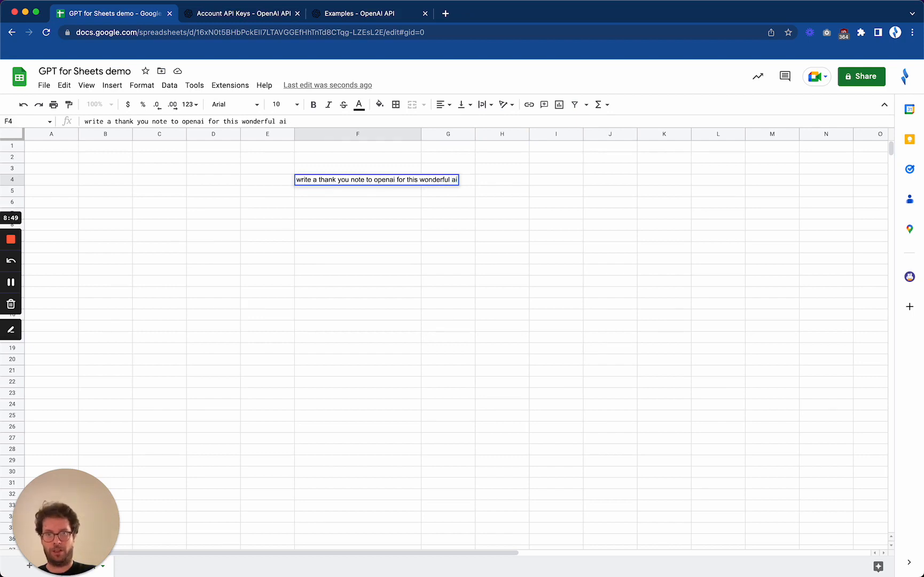
key(Return)
key(Up)
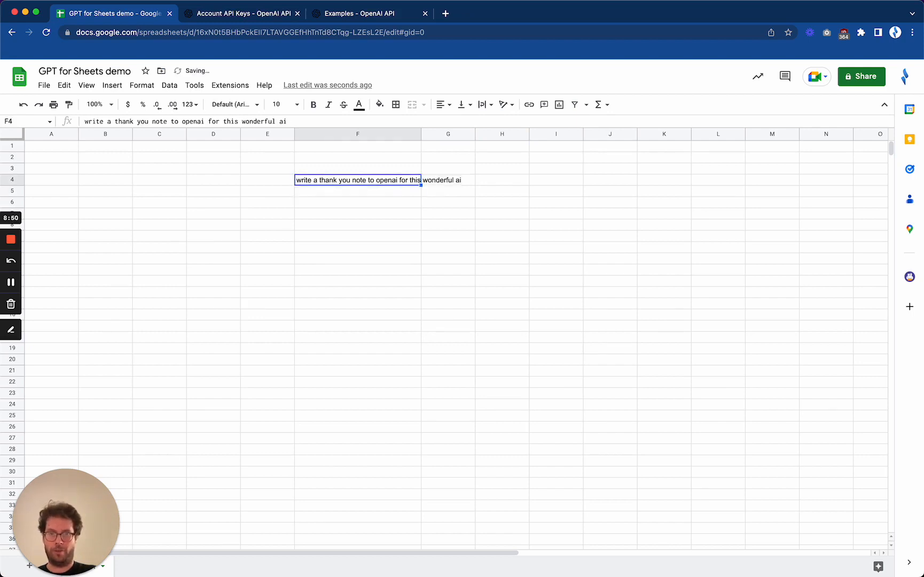
Step: Start a gpt formula in G4 with F4 as the prompt, an empty value argument and a temperature of 0
key(Right)
text(=gpt()
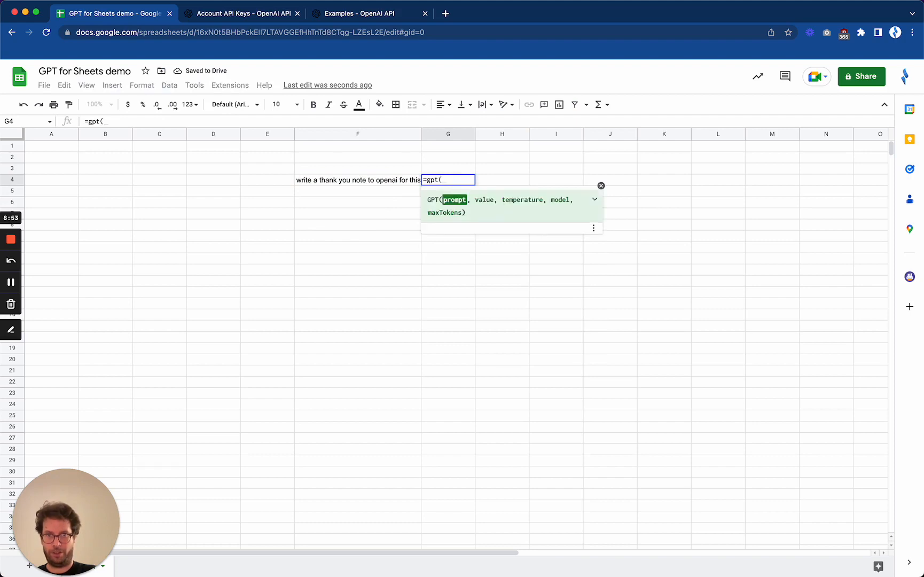
key(Left)
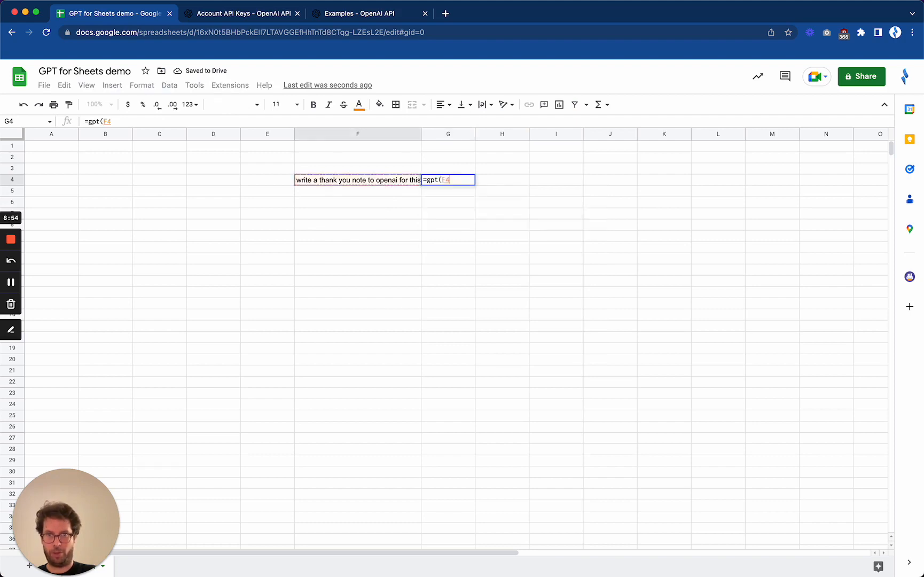
text(,,1)
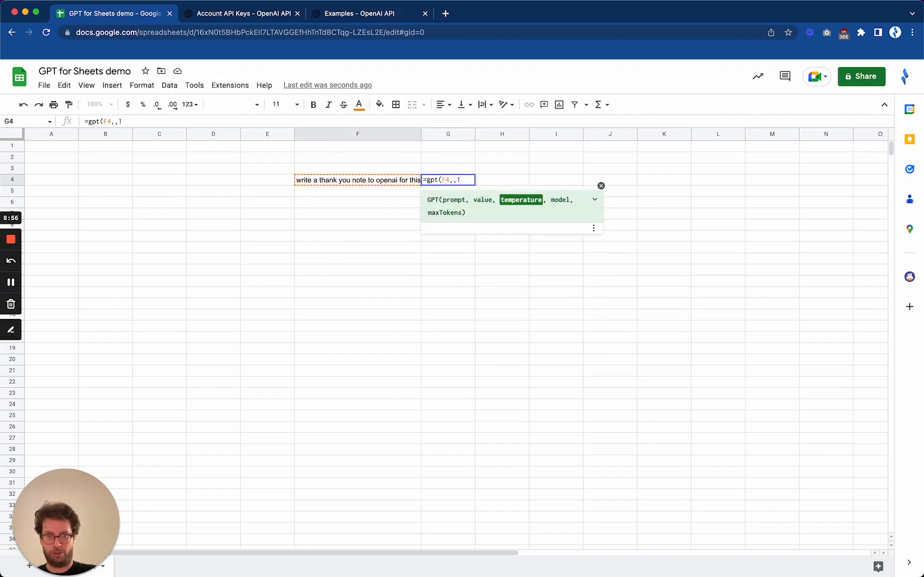
text())
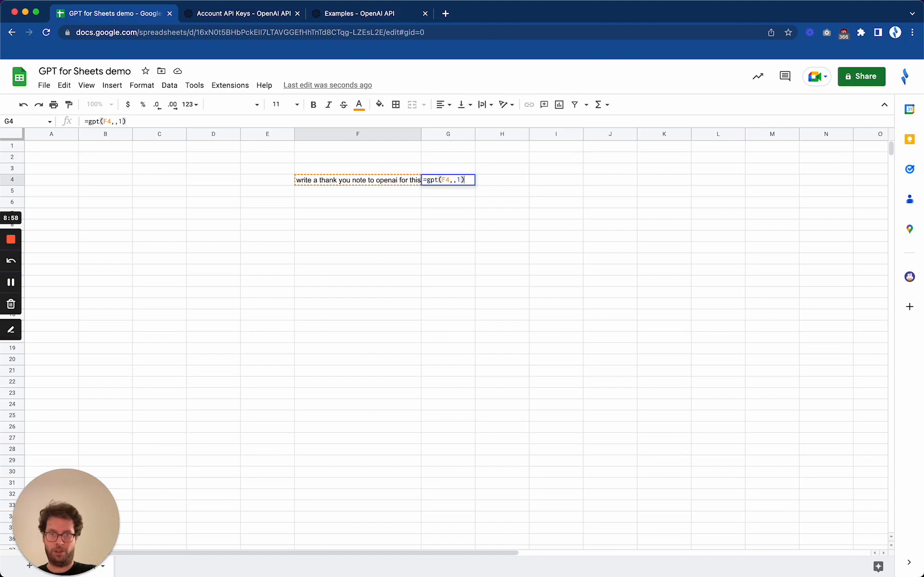
key(Left)
key(BackSpace)
text(0)
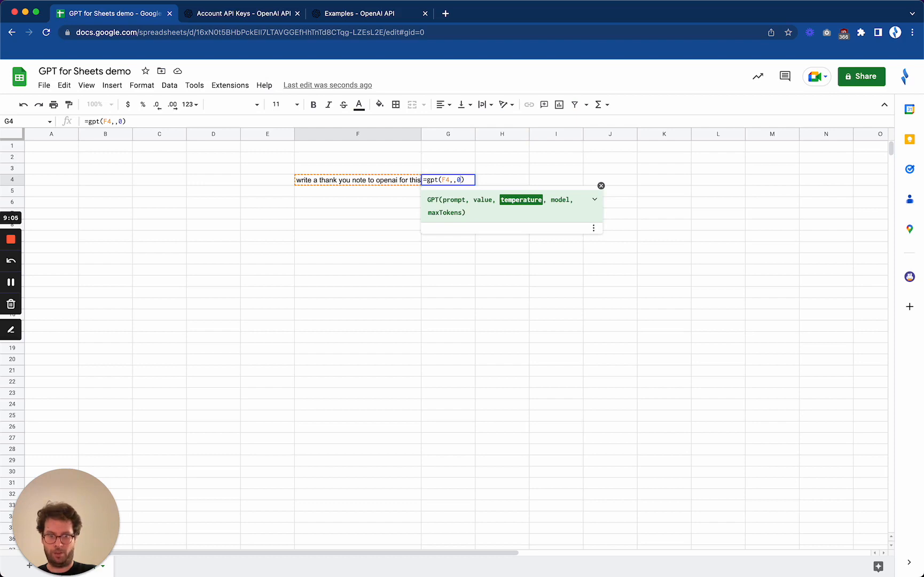
Step: Leave the model argument empty and set maxTokens to 500, completing G4 as =gpt(F4,,0,,500)
text(,,)
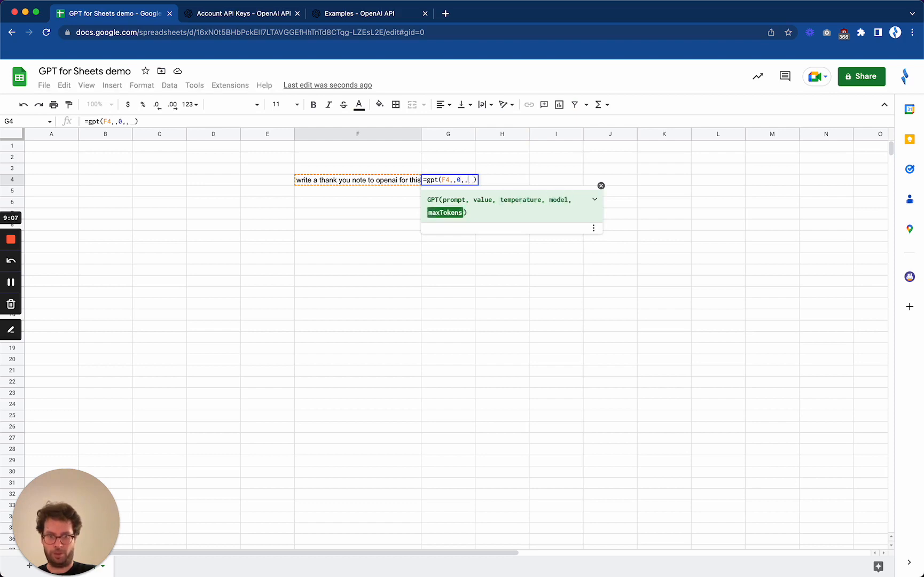
text(5000)
key(BackSpace)
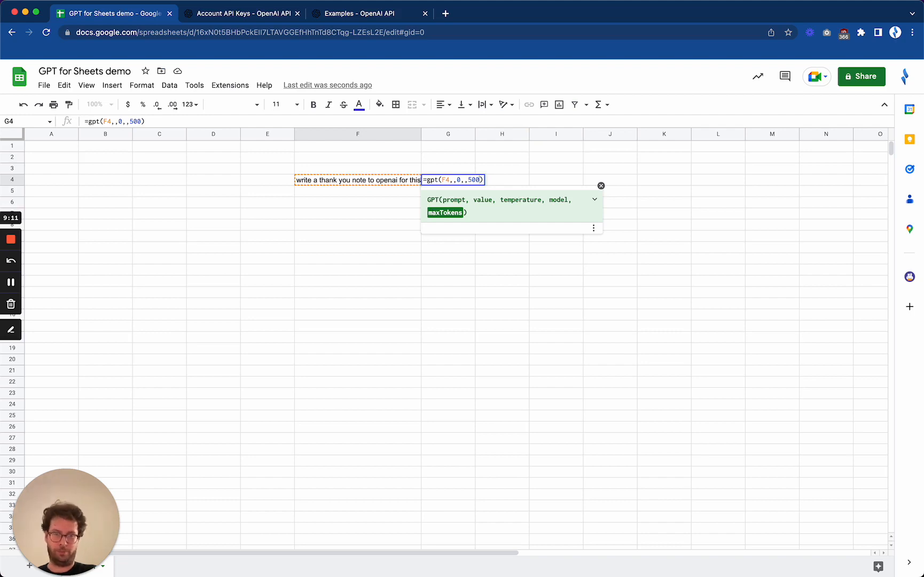
key(Return)
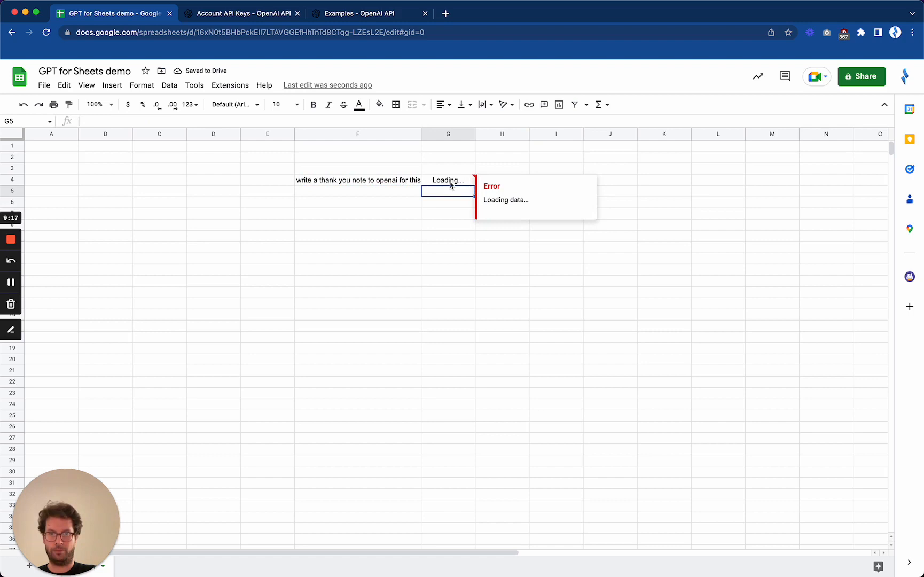
click(446, 219)
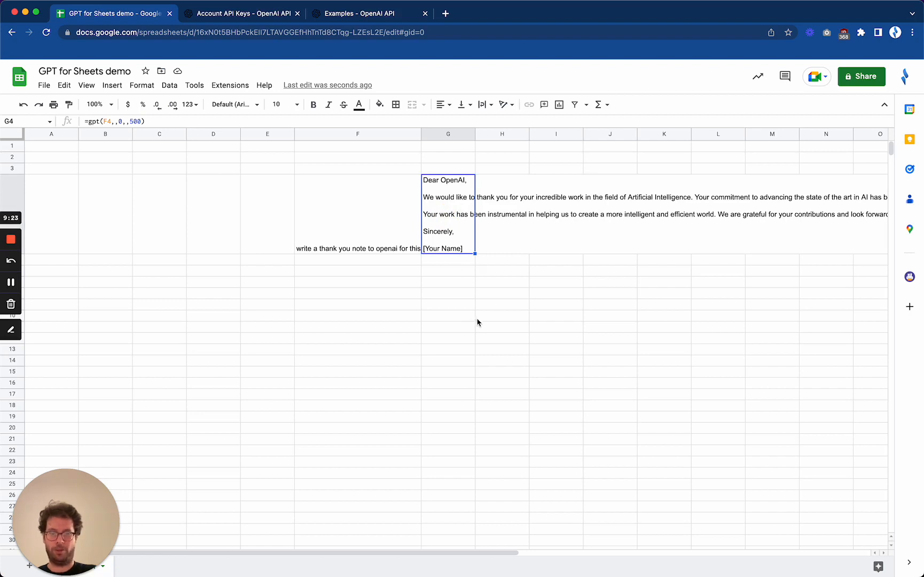
Step: Enter the follow-up prompt "make it super funny" in F5, directly below the first prompt
key(Down)
key(Left)
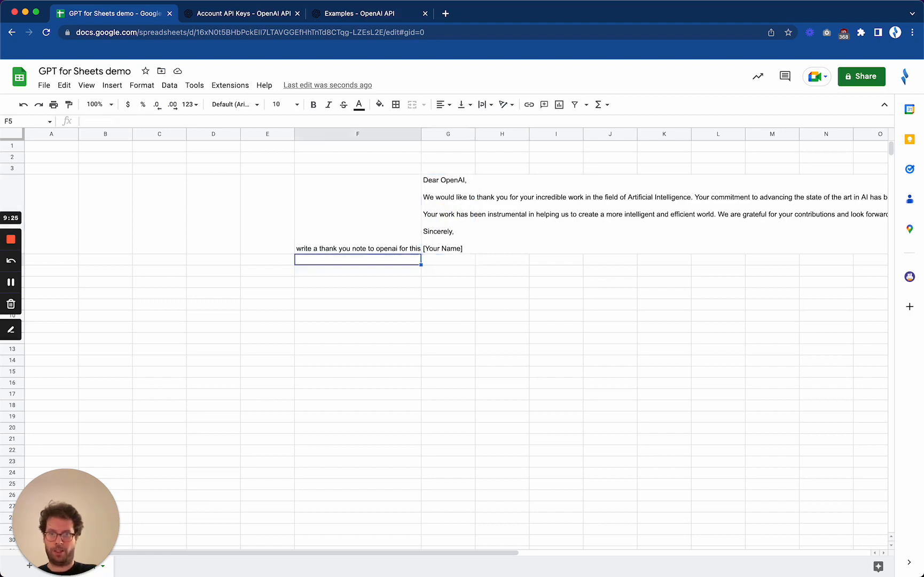
text(make)
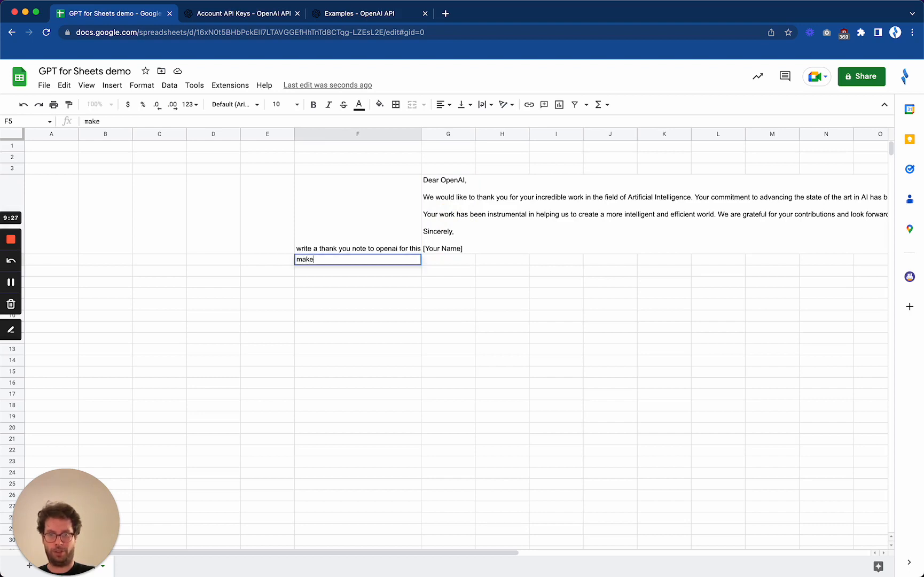
text( it super funny)
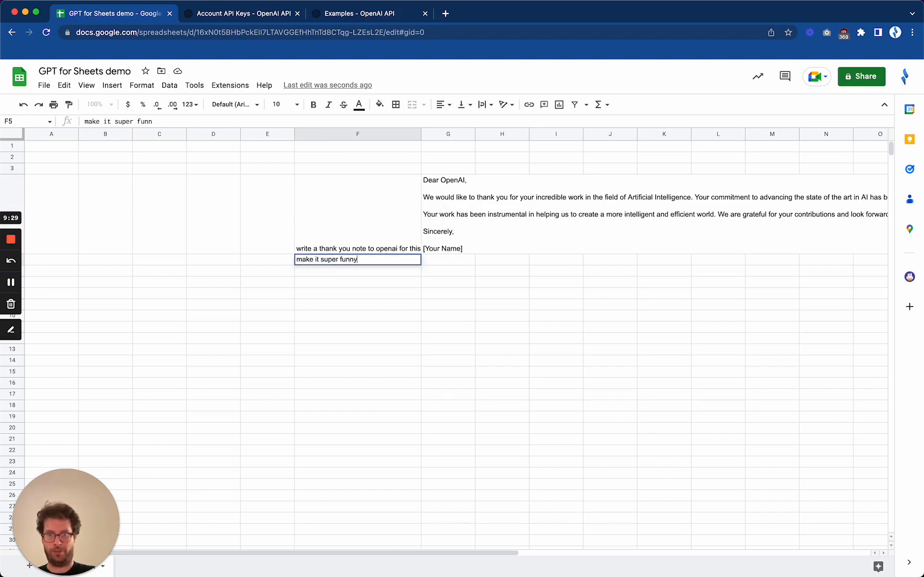
key(Return)
key(Up)
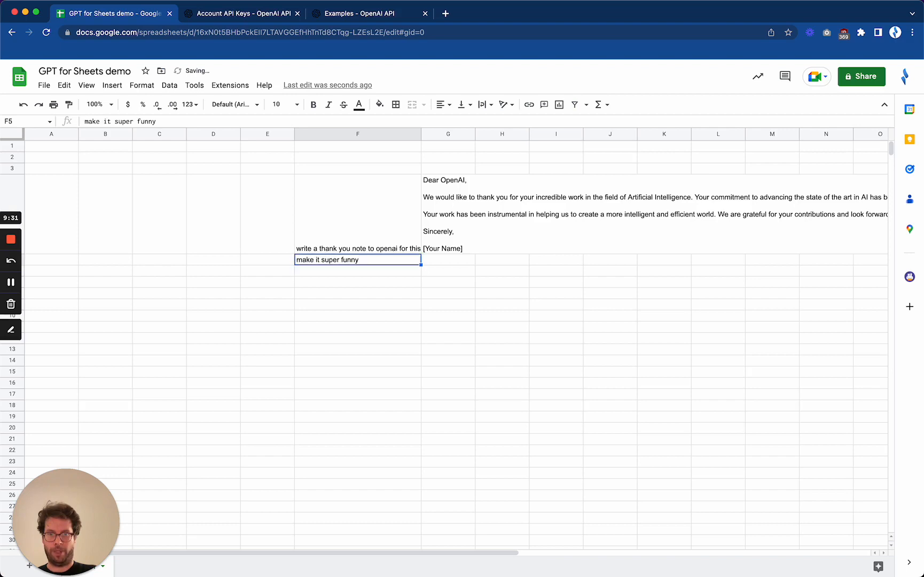
Step: Start a gpt formula in G5 whose prompt joins F4 with a CHAR(10) line break
key(Right)
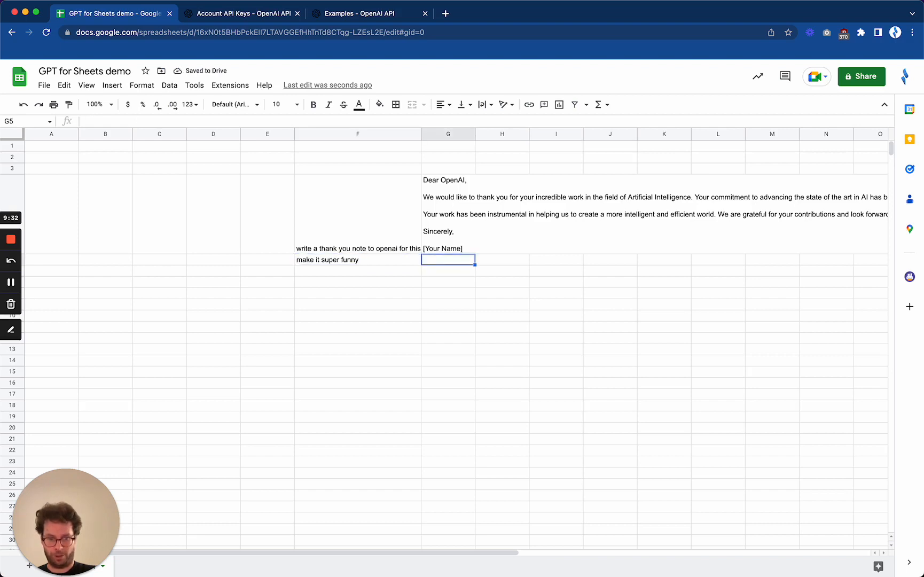
text(=gpt()
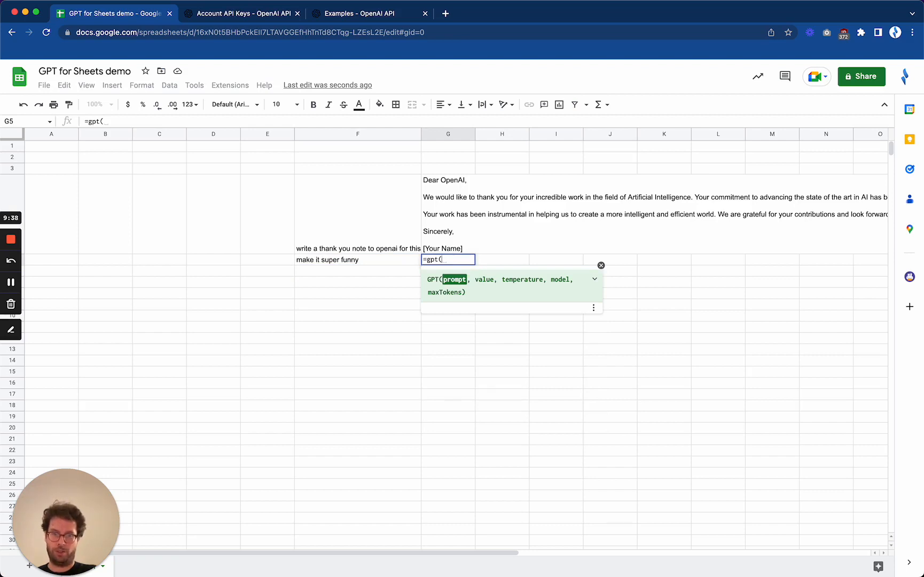
key(Up)
key(Left)
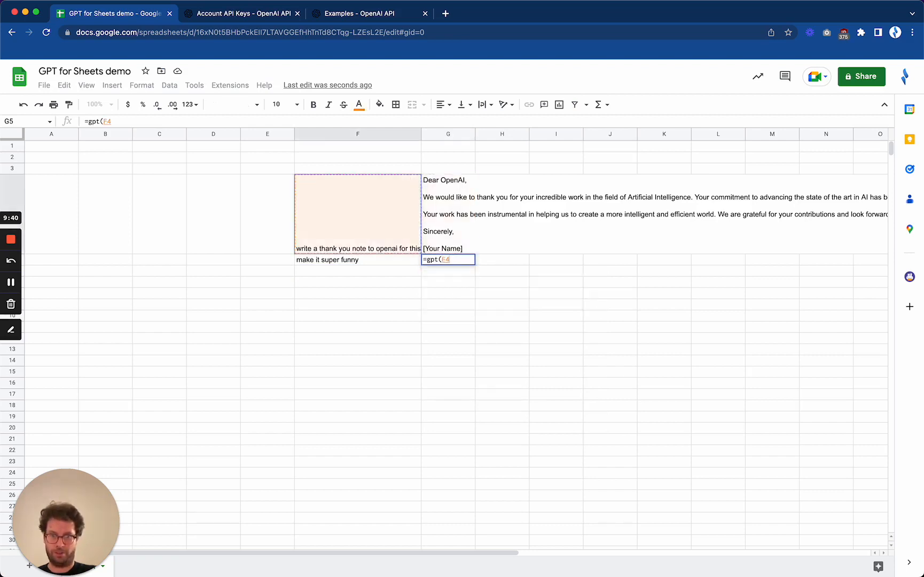
text(& )
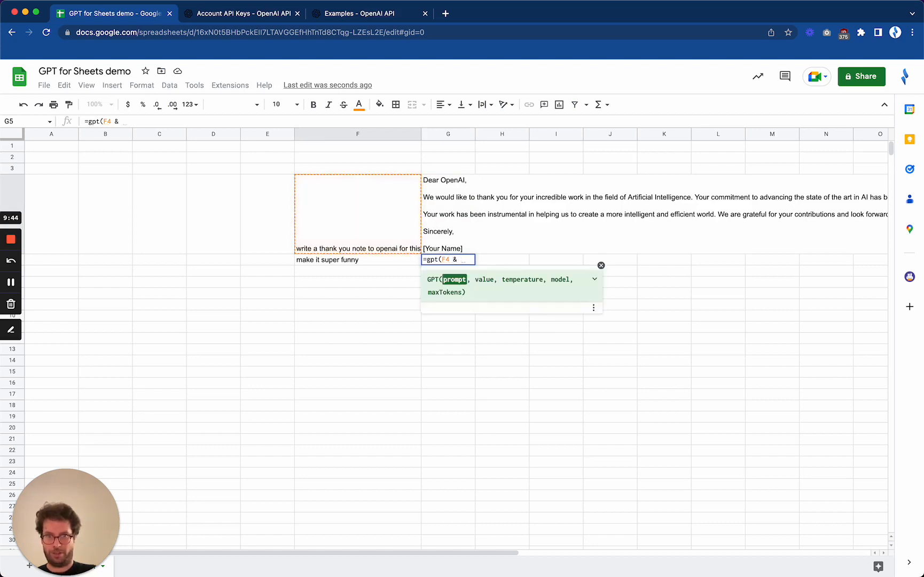
text(CHAR(!))
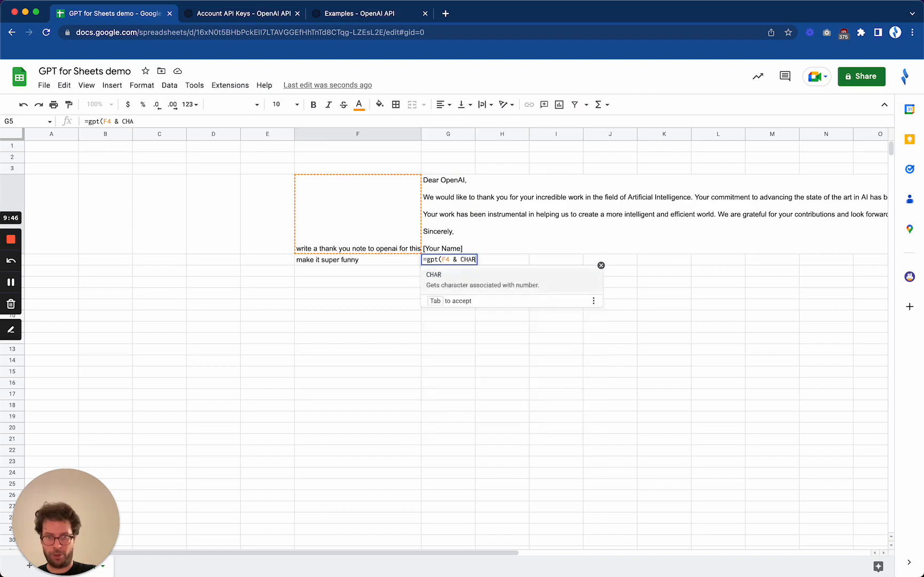
key(BackSpace)
key(BackSpace)
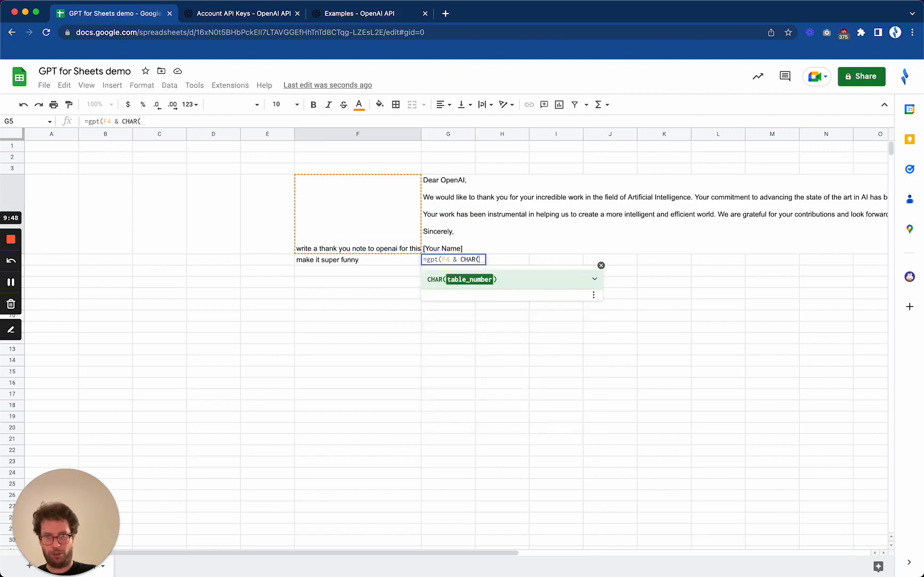
text(10))
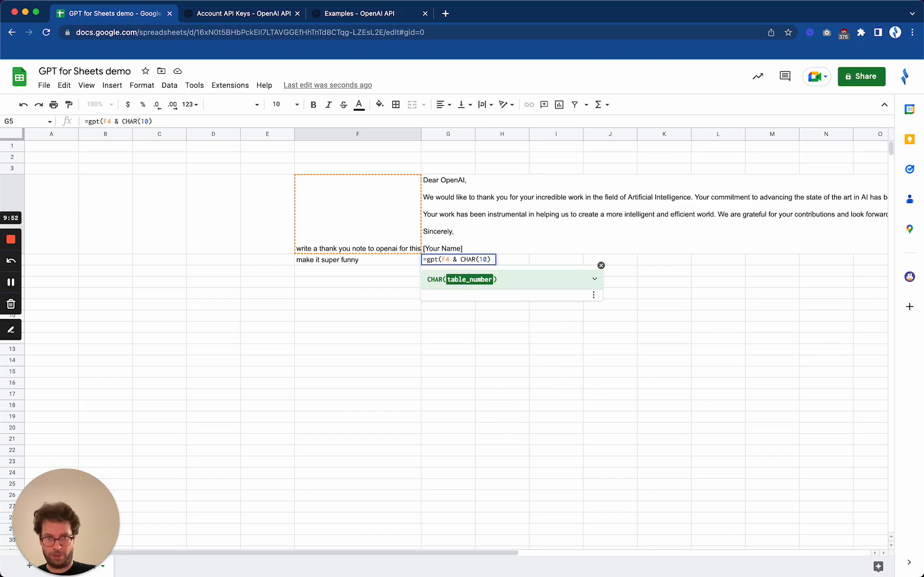
Step: Append the first note in G4 and another CHAR(10) line break to the G5 prompt argument
text( &)
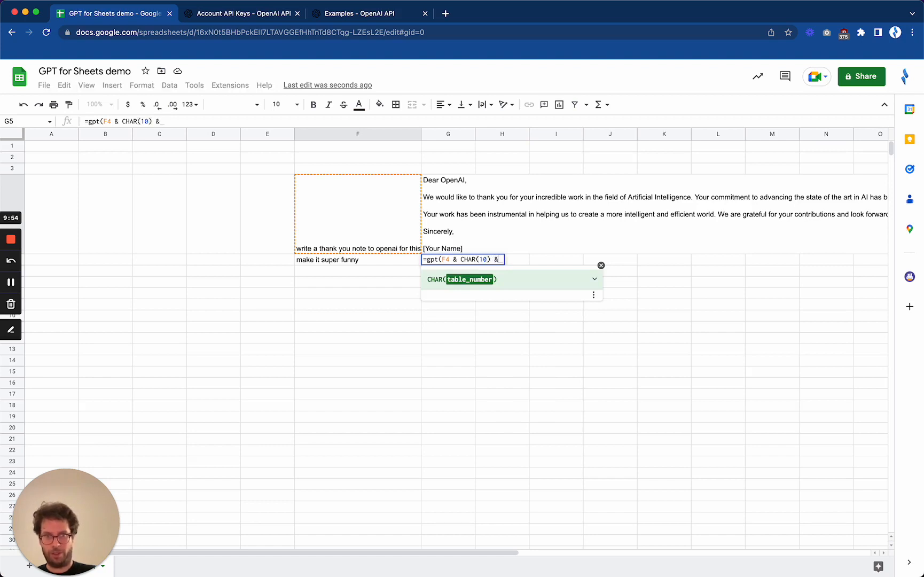
key(Right)
key(Up)
key(Left)
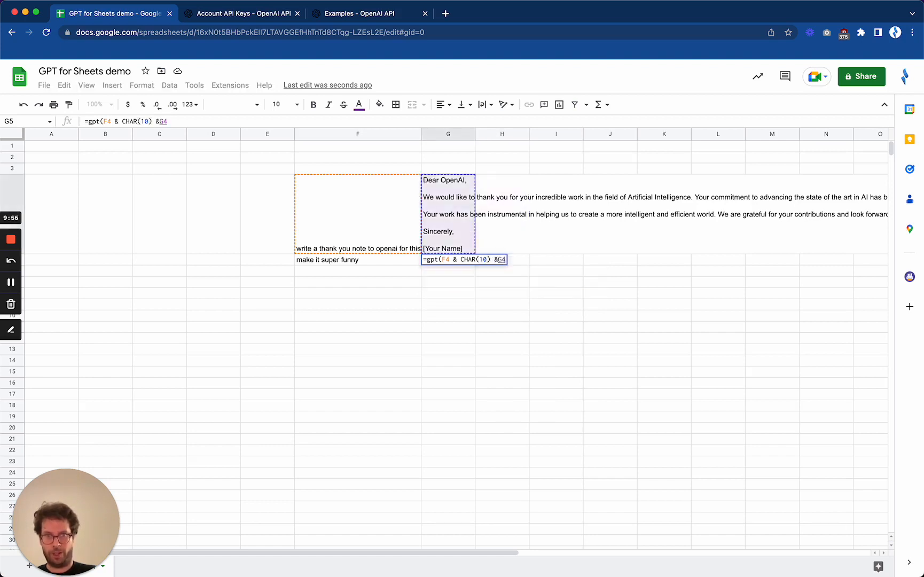
text(&)
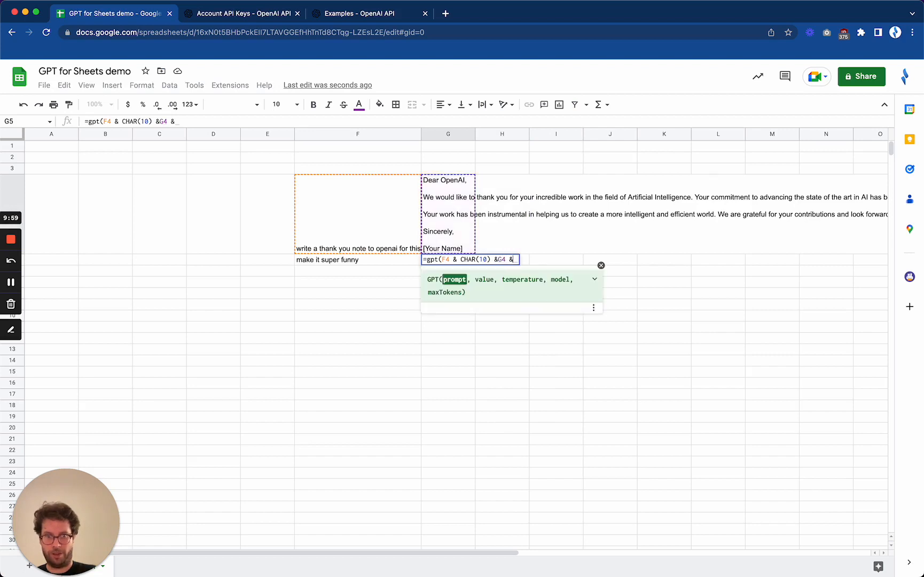
text(CHAR(10))
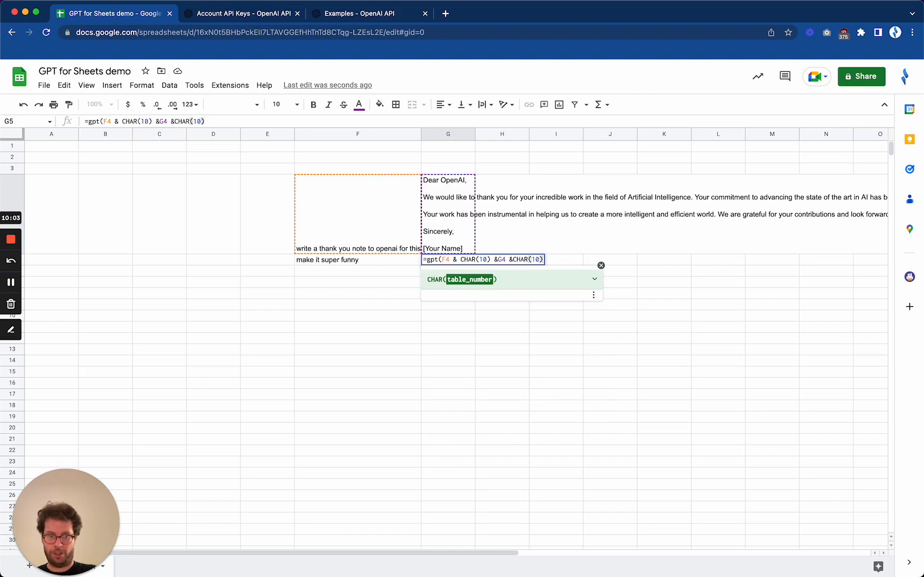
Step: Append F5, leave the value argument empty and set temperature to 1, completing G5 as =gpt(F4 & CHAR(10) &G4 &CHAR(10) &F5,,1)
text( &)
key(Down)
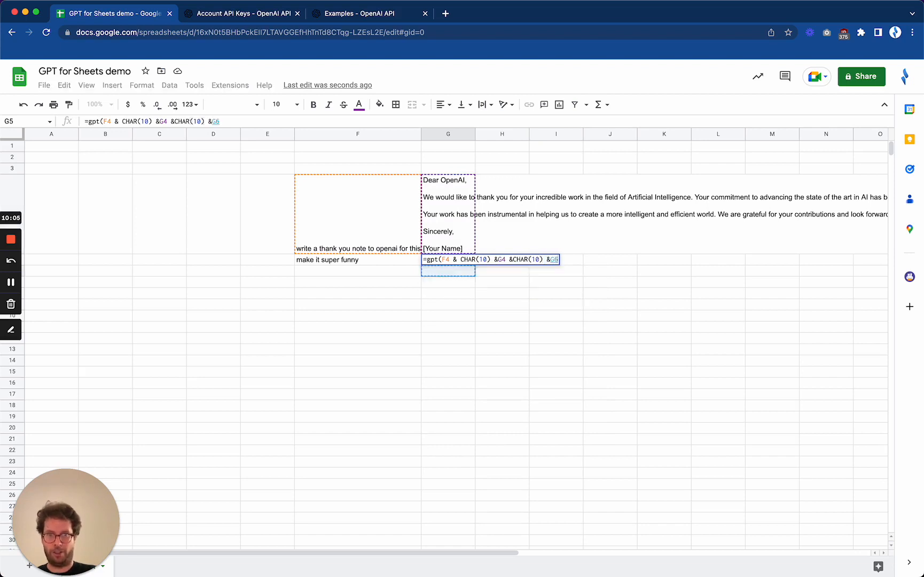
key(Left)
key(Up)
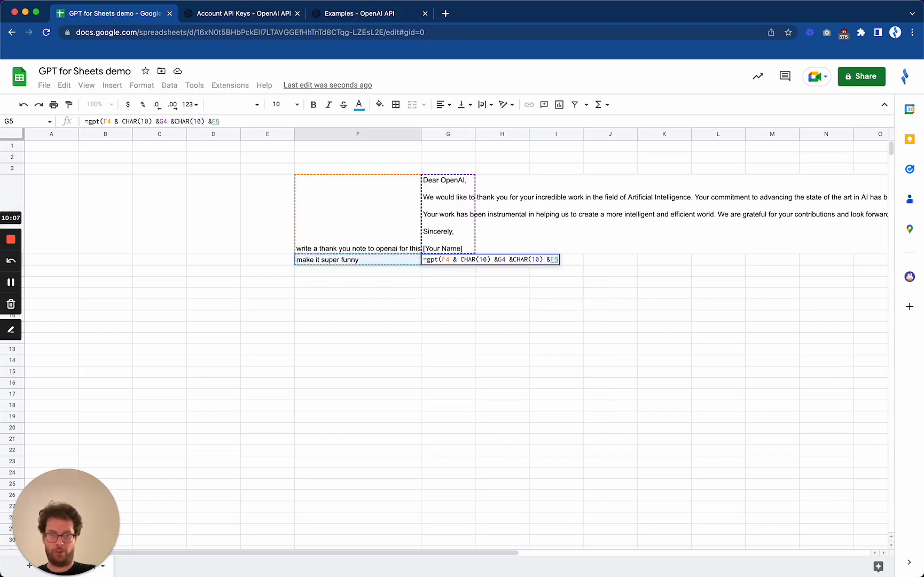
text(,,1)
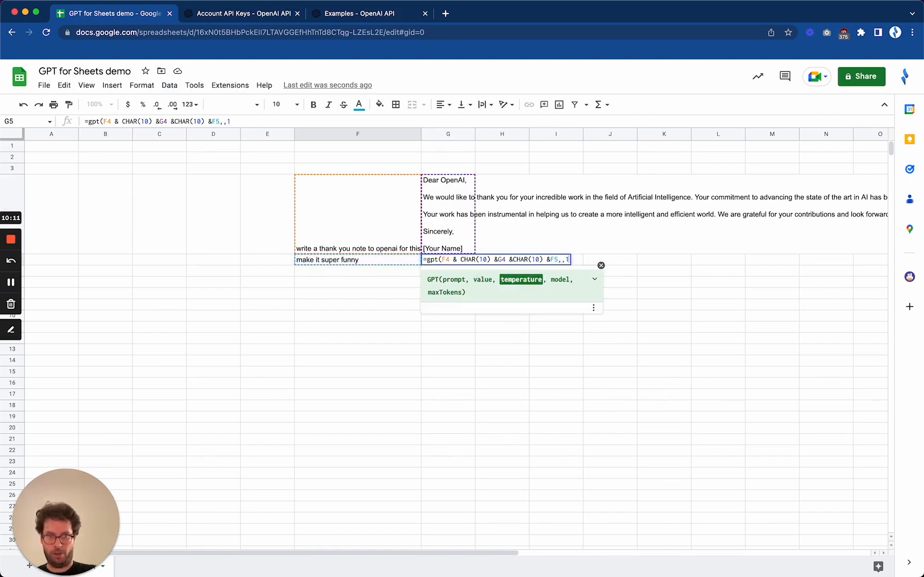
text())
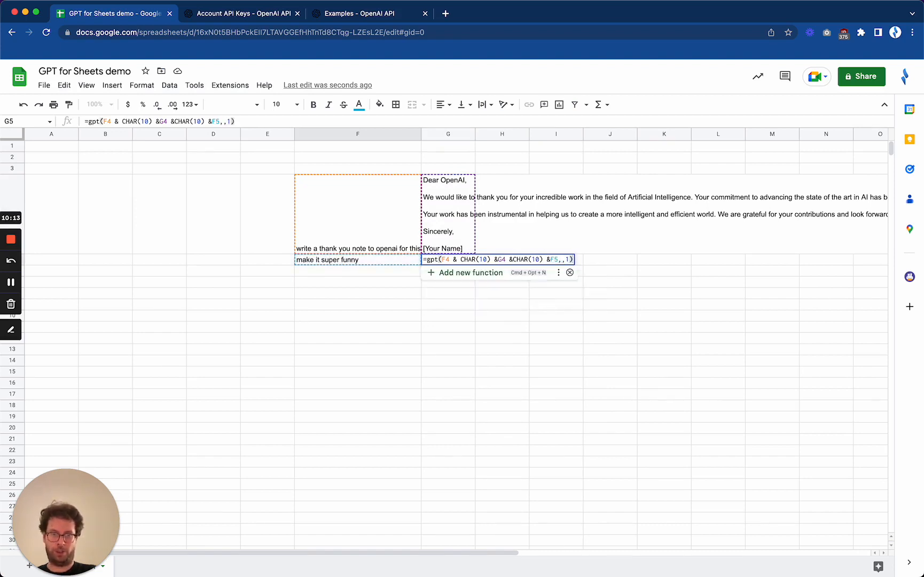
key(Return)
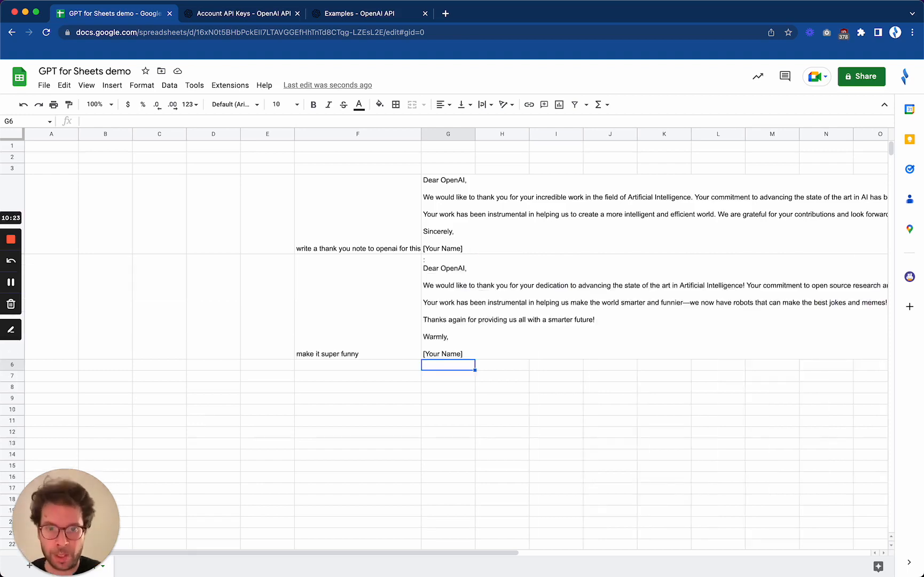
Step: Read the full width of the rewritten thank-you note in G5 and compare it with the original in G4
scroll(470, 320, right, 3)
scroll(465, 332, right, 3)
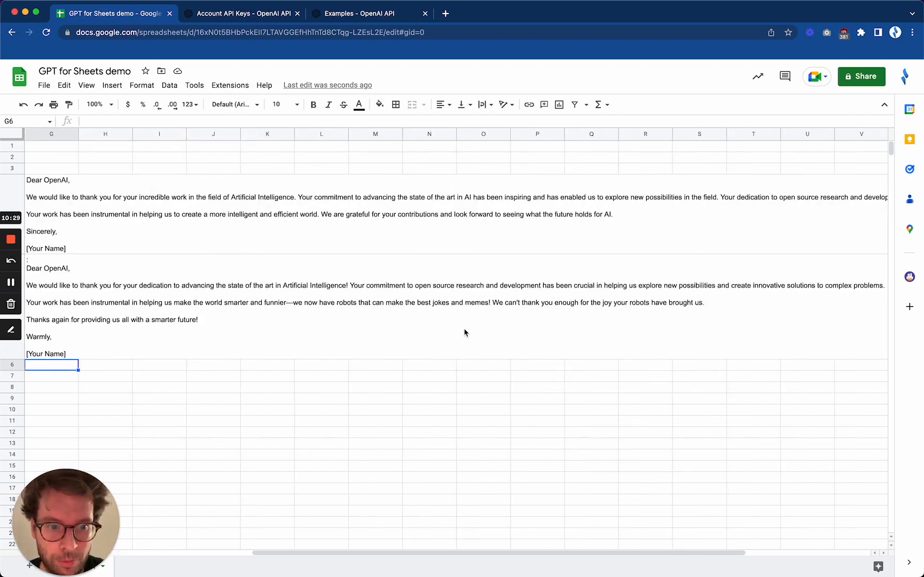
scroll(465, 332, left, 3)
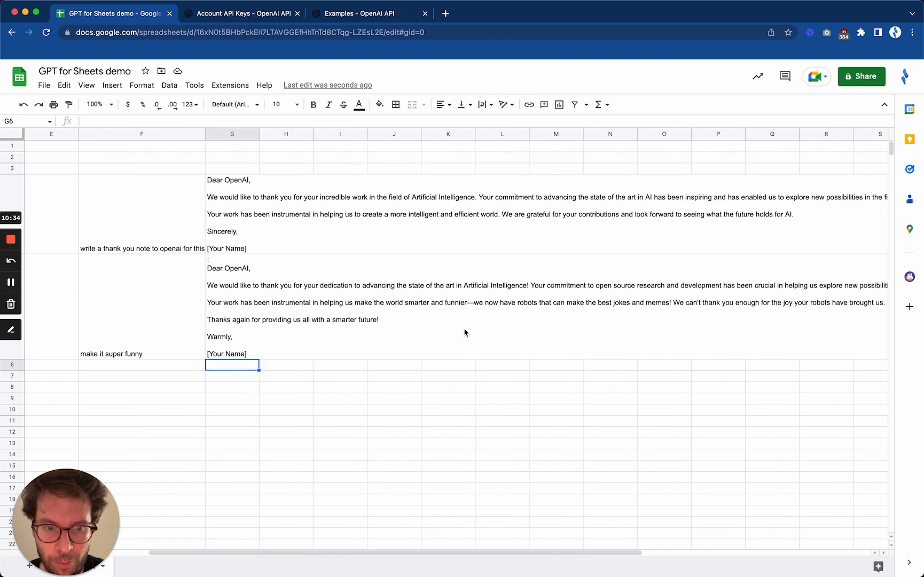
click(555, 309)
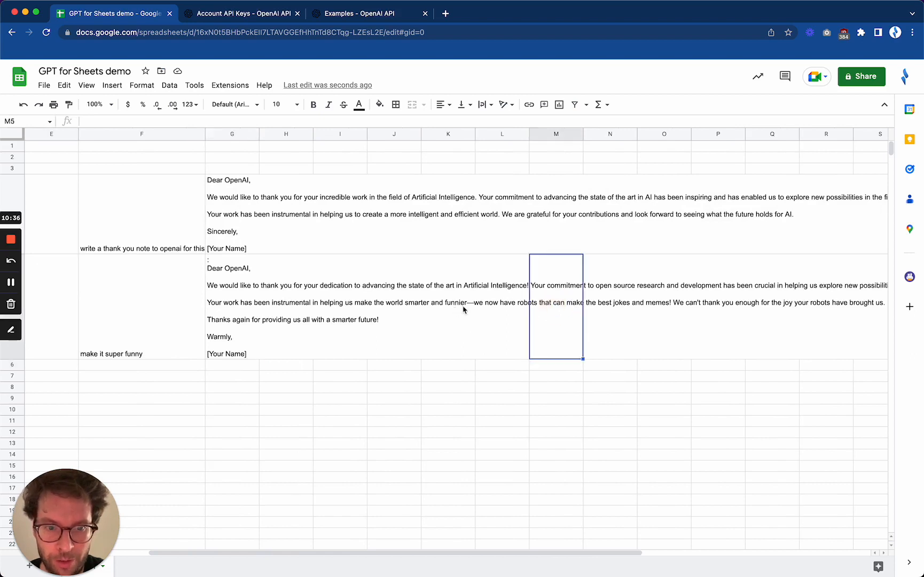
scroll(723, 310, right, 1)
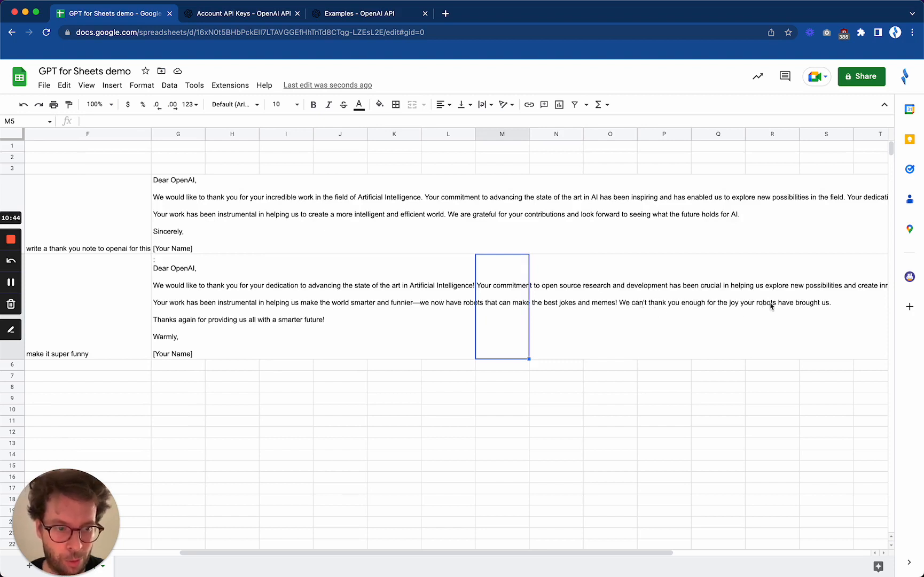
scroll(770, 305, left, 5)
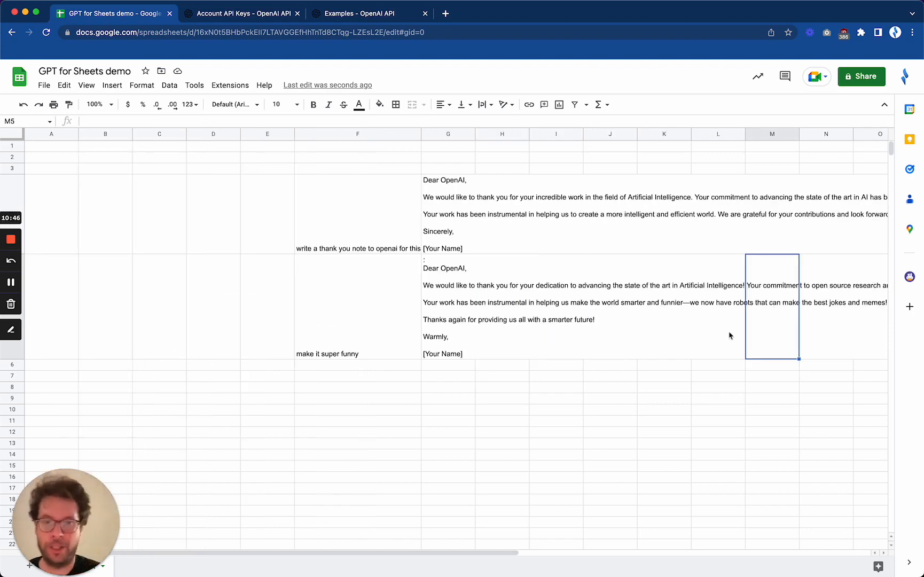
Step: Enter the prompt "try again, your last attempt was not very funny" in F6
click(367, 357)
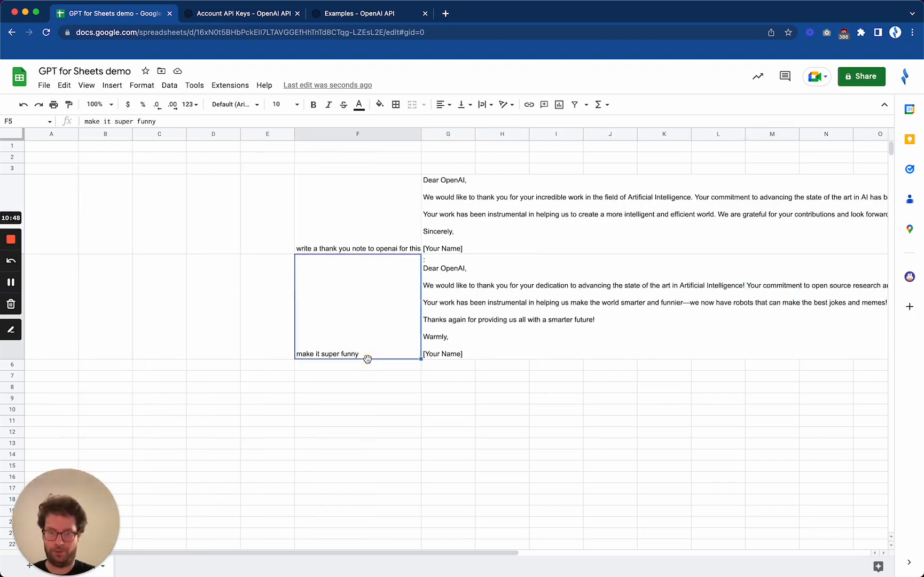
key(Down)
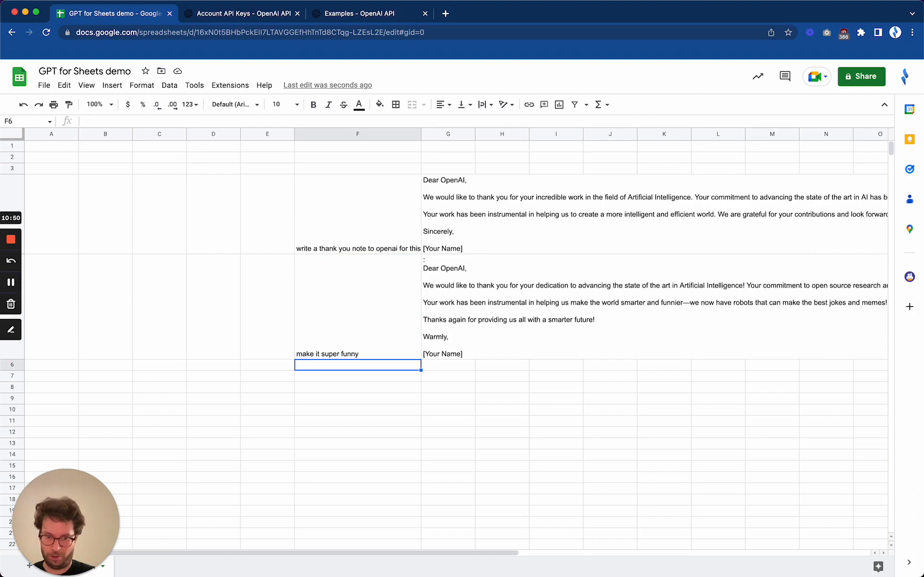
text(try again, )
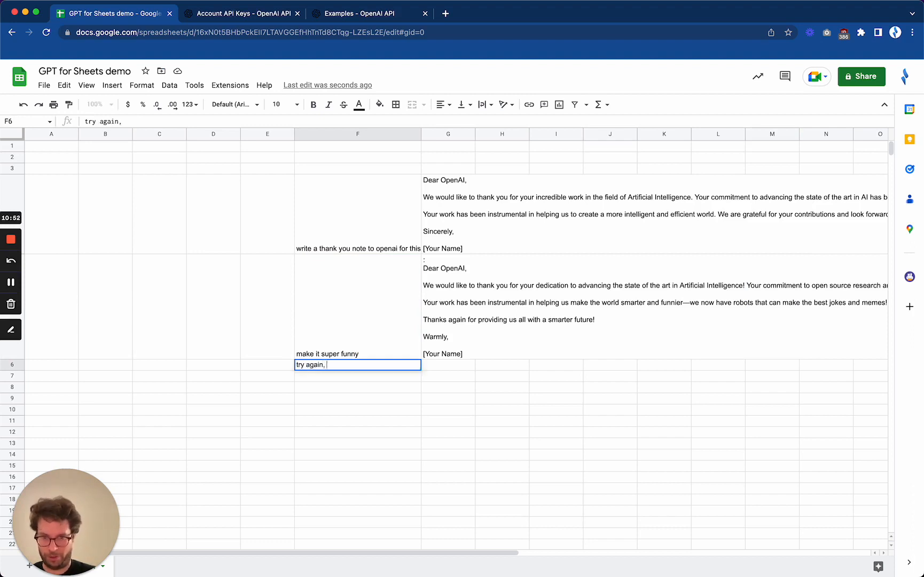
text(your last)
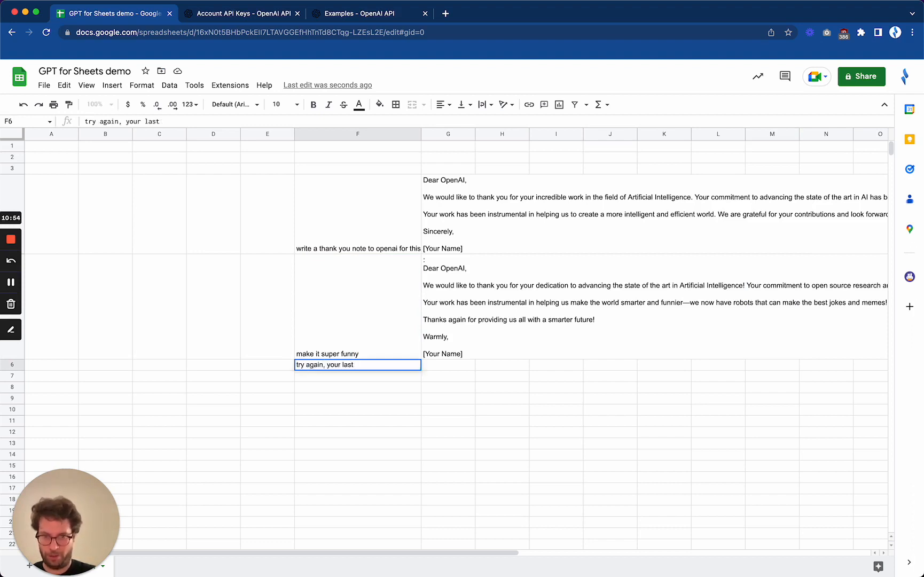
text( attempt was not very f)
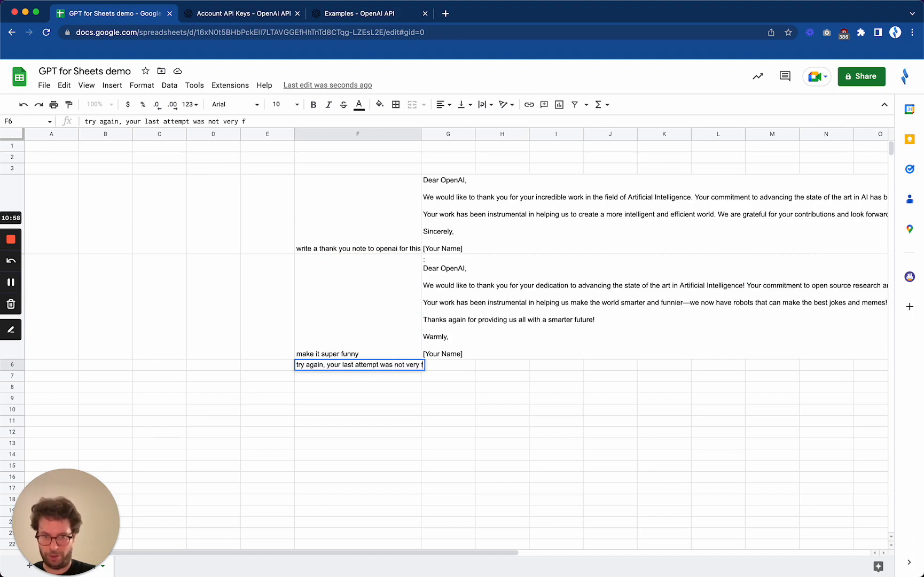
text(unny)
key(Return)
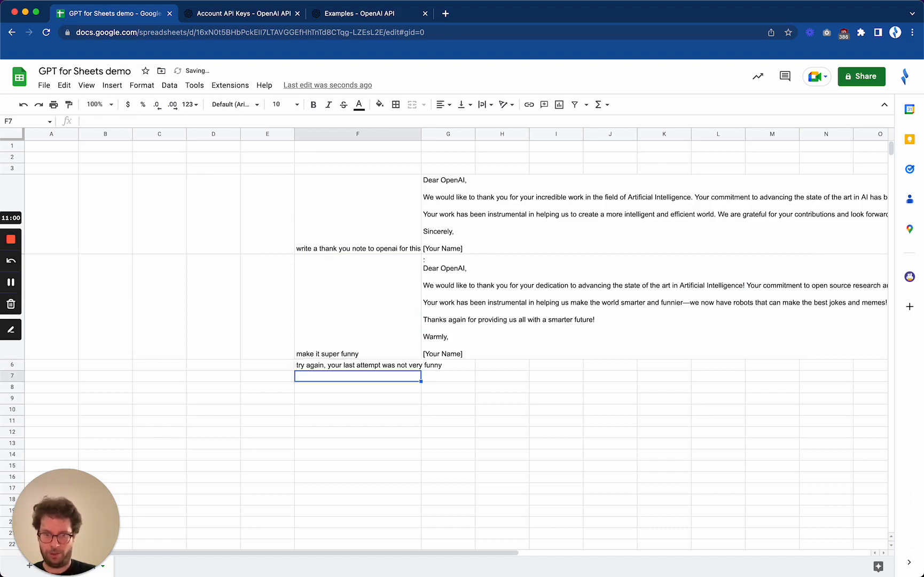
Step: Fill the gpt formula from G5 down into G6 and select G6 to check the copied formula
click(442, 347)
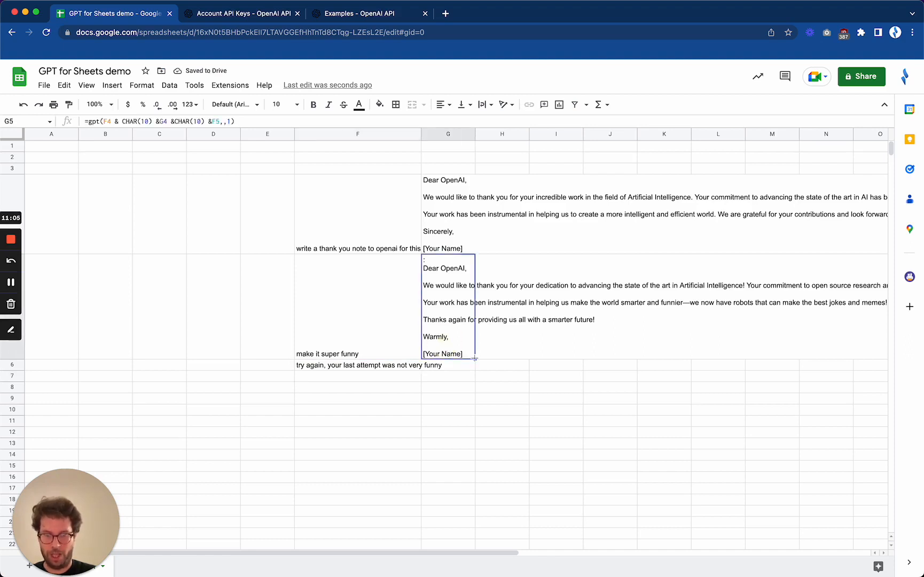
drag(474, 357, 474, 369)
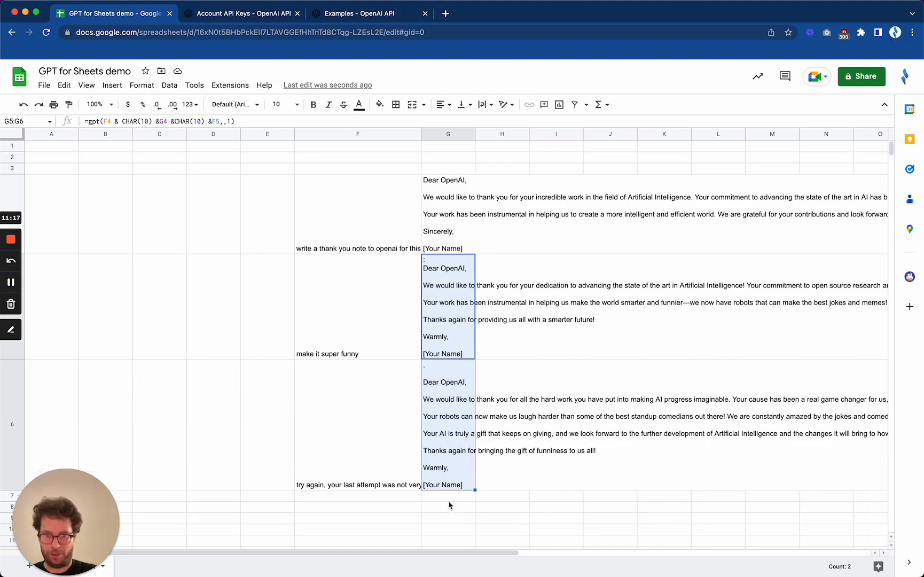
click(512, 507)
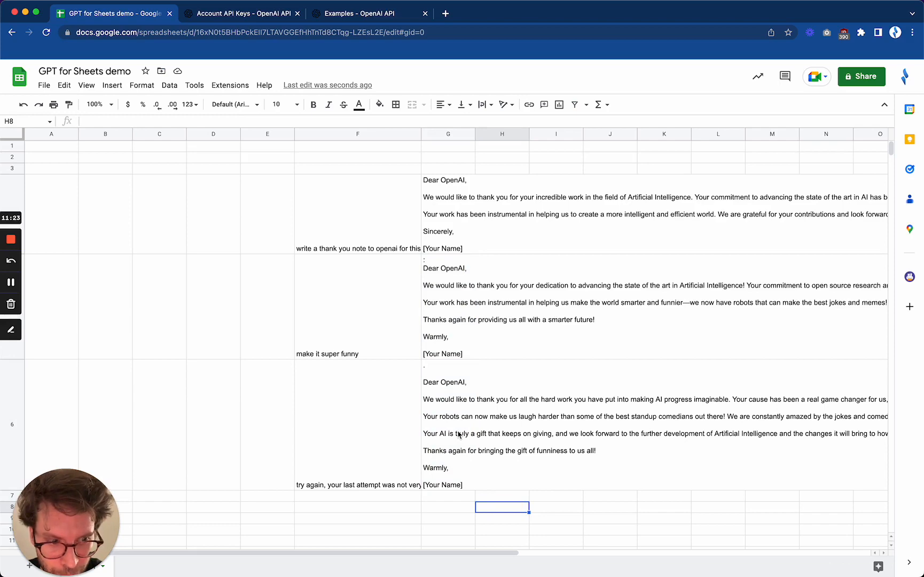
click(460, 451)
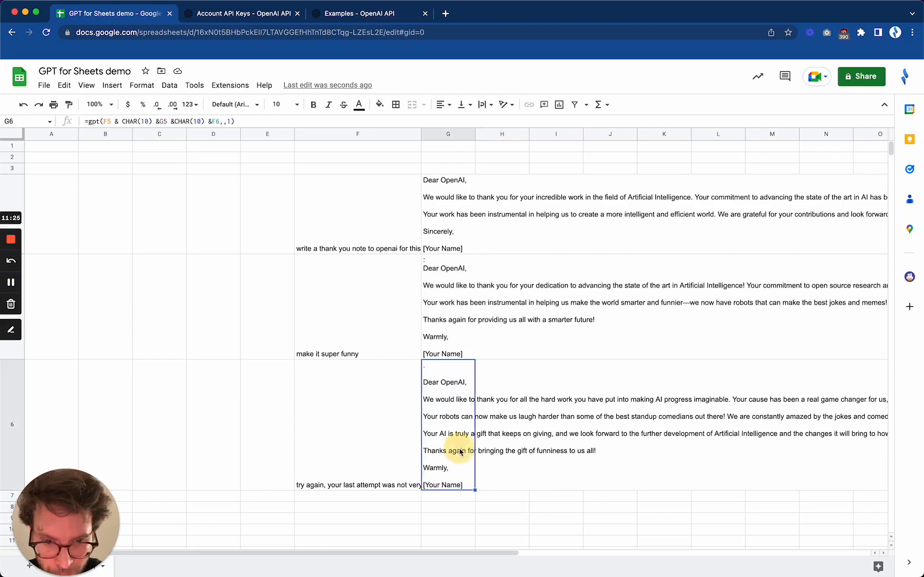
Step: Read the full width of the second rewritten thank-you note in G6
scroll(552, 450, right, 3)
scroll(549, 450, right, 3)
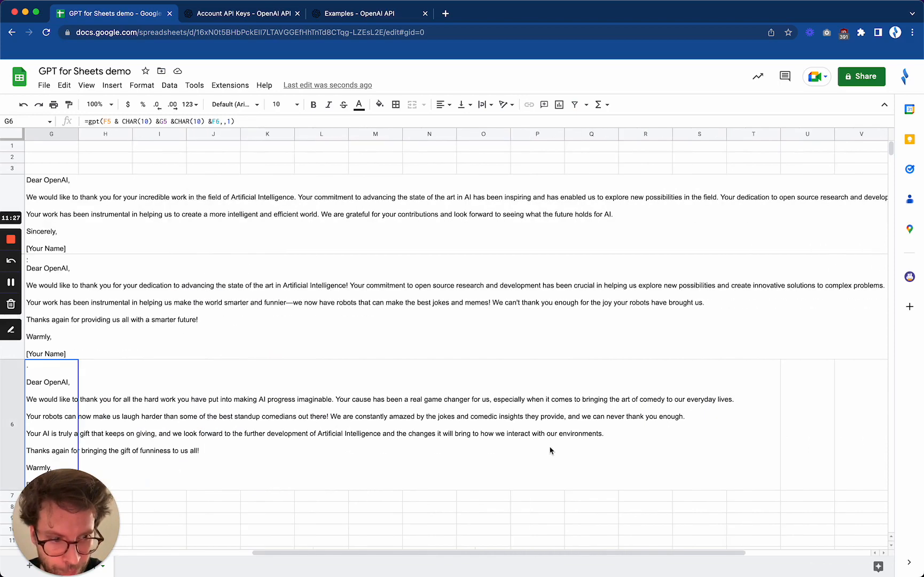
scroll(550, 450, left, 6)
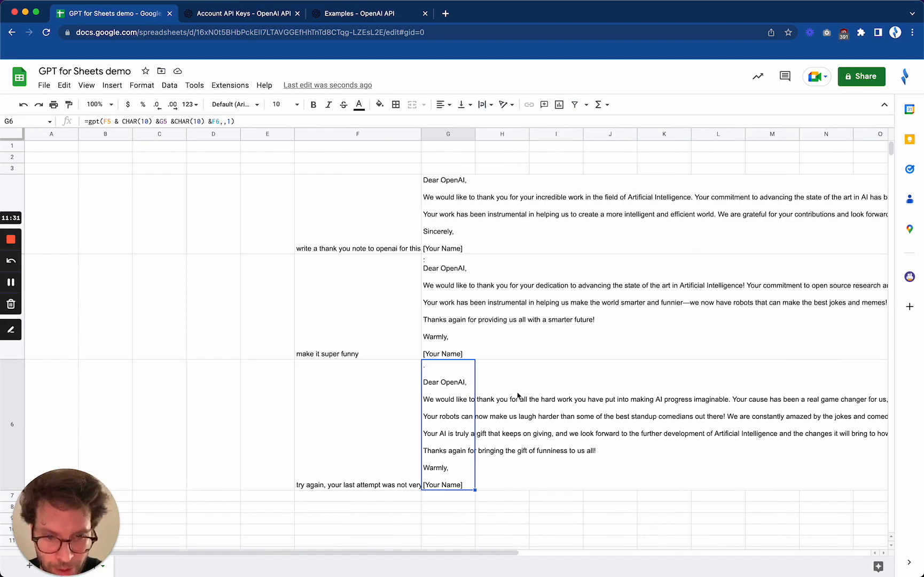
scroll(690, 442, right, 4)
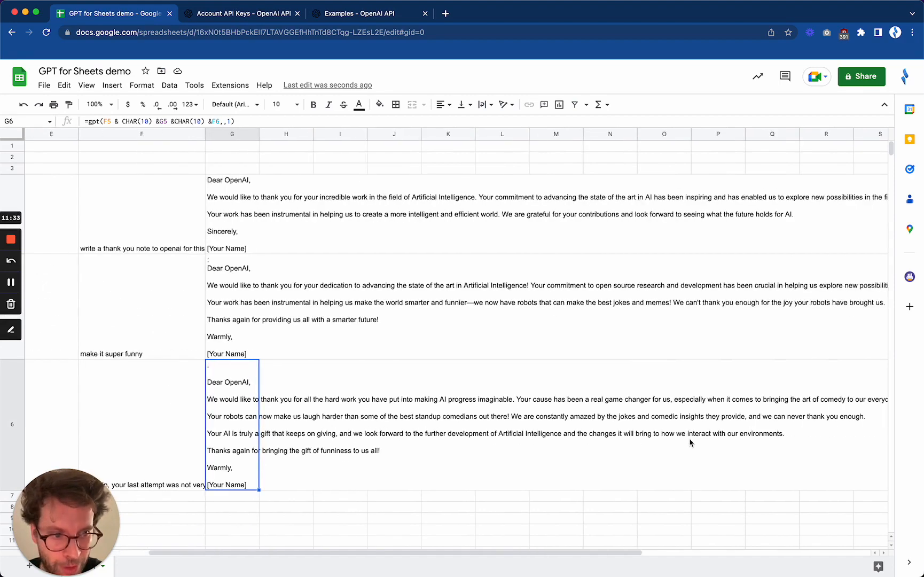
scroll(690, 442, left, 4)
Step: Enter the follow-up prompt "make it into a song" in F7
scroll(547, 442, down, 5)
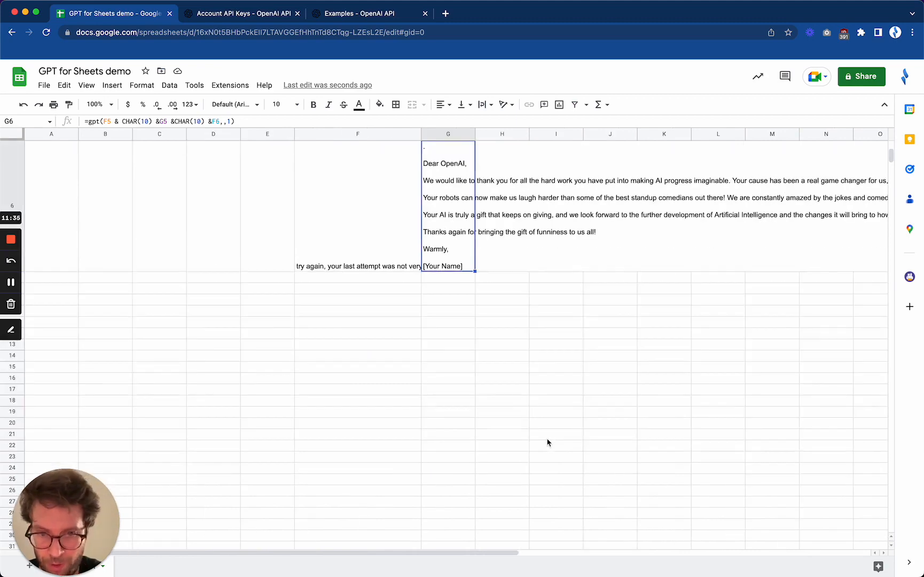
key(Down)
key(Left)
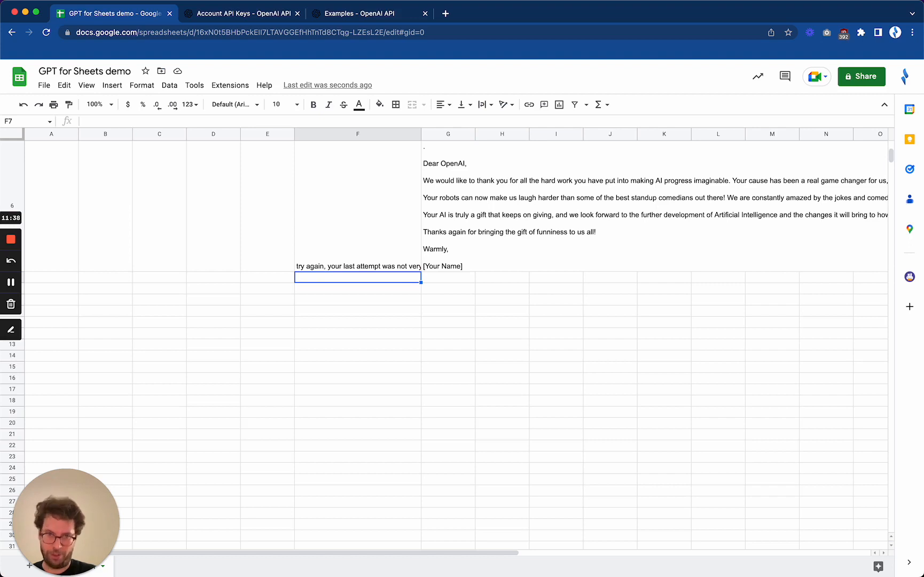
text(make it into)
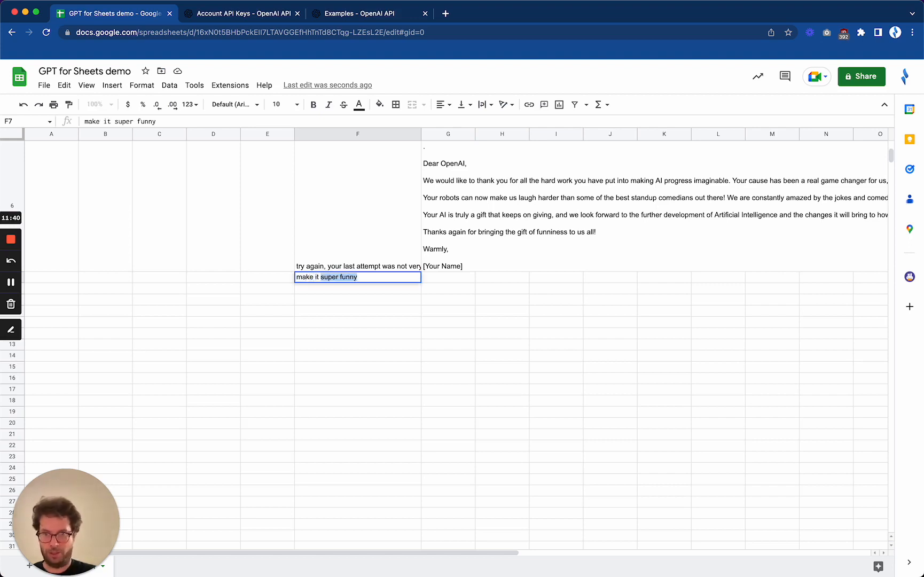
text( a song)
key(Return)
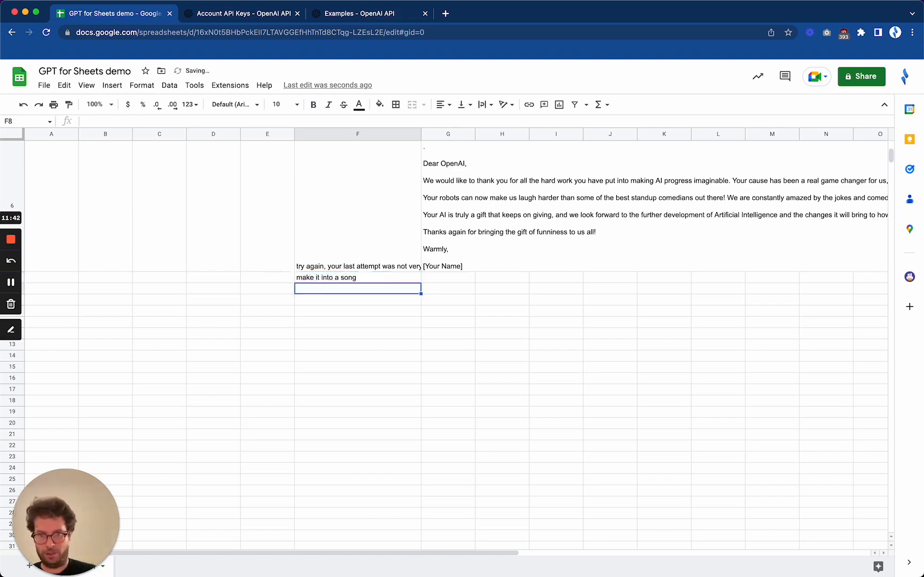
Step: Fill the gpt formula from G6 down into G7 and look over the generated song
key(Up)
key(Right)
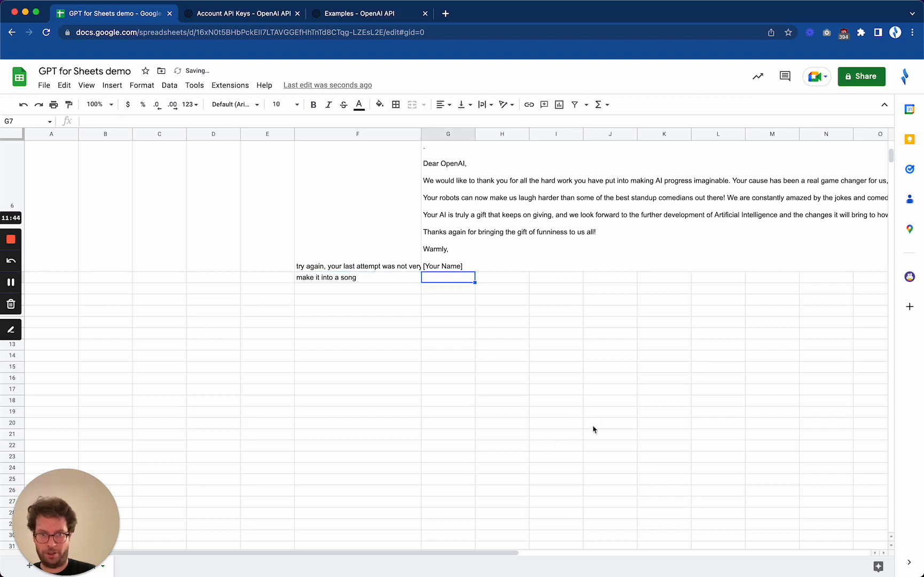
click(457, 269)
drag(474, 270, 474, 276)
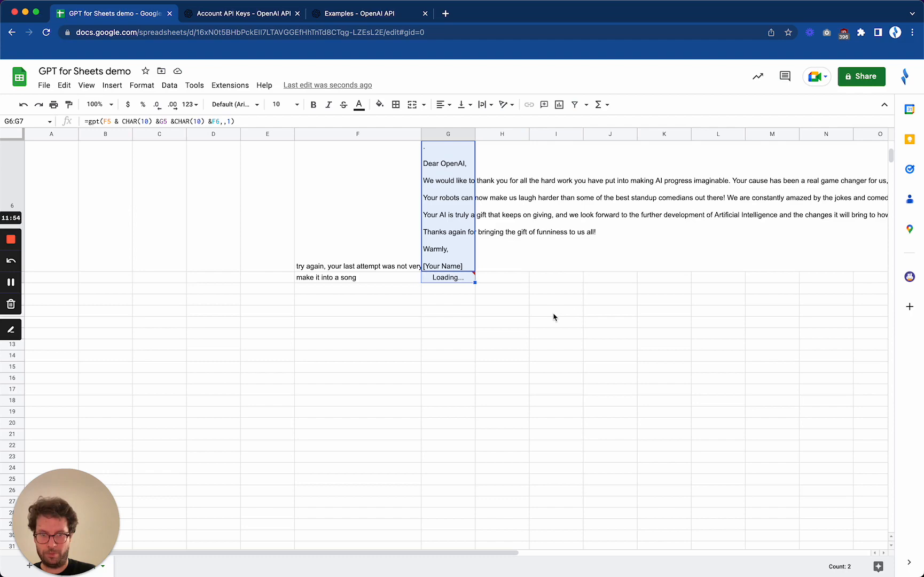
scroll(453, 388, down, 10)
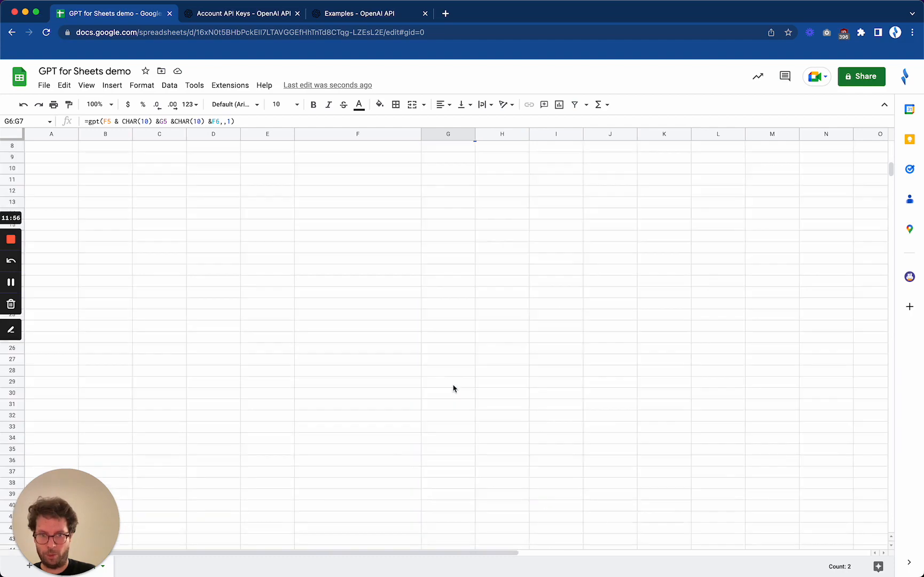
scroll(453, 388, up, 5)
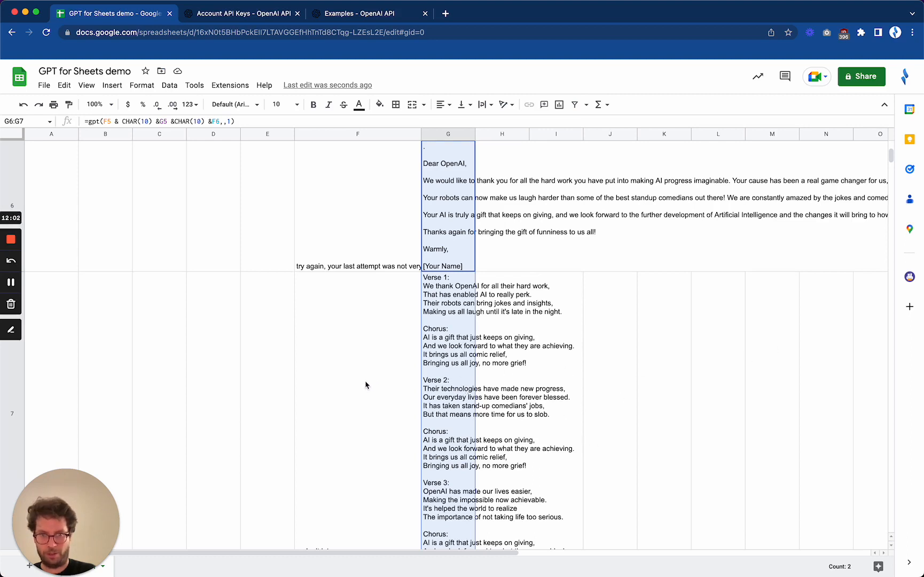
Step: Enter the follow-up prompt "translate it to French" in F8
click(359, 357)
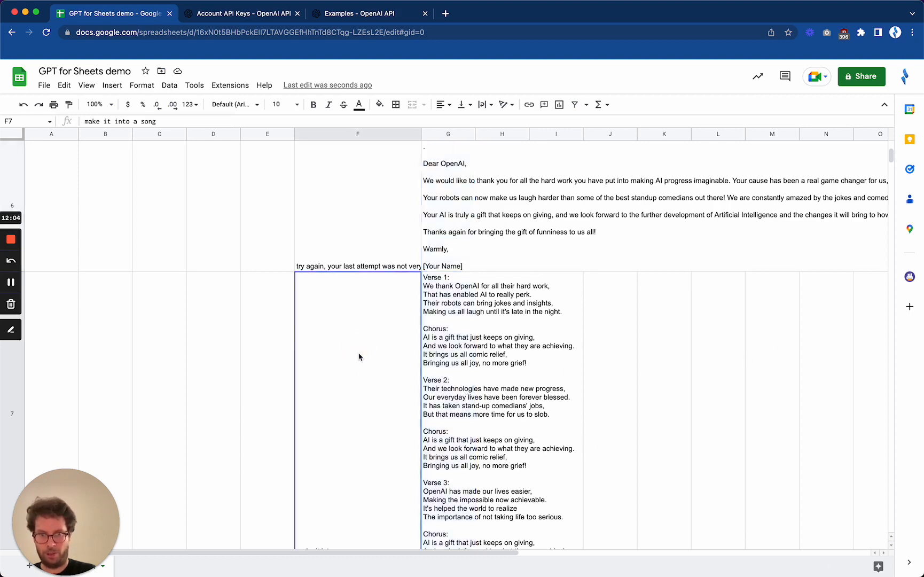
key(Down)
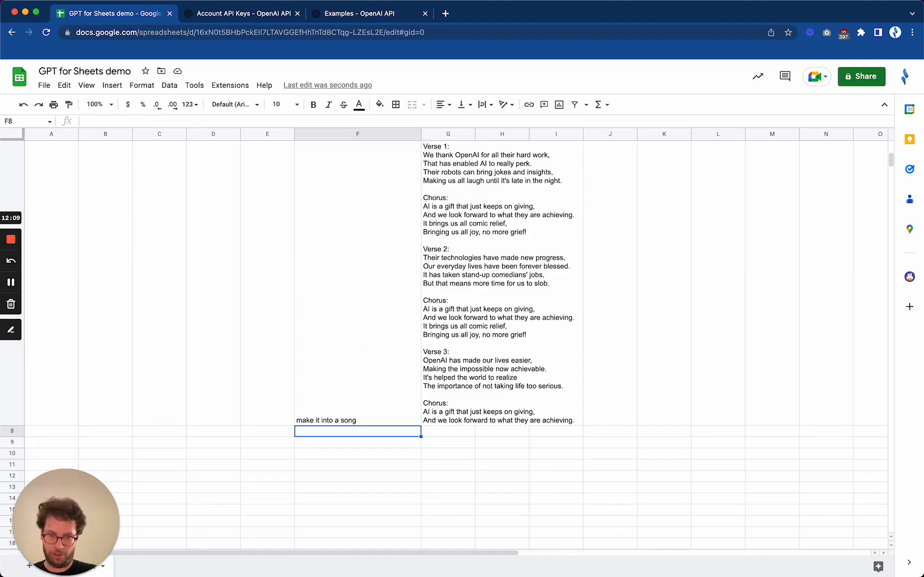
text(translate it )
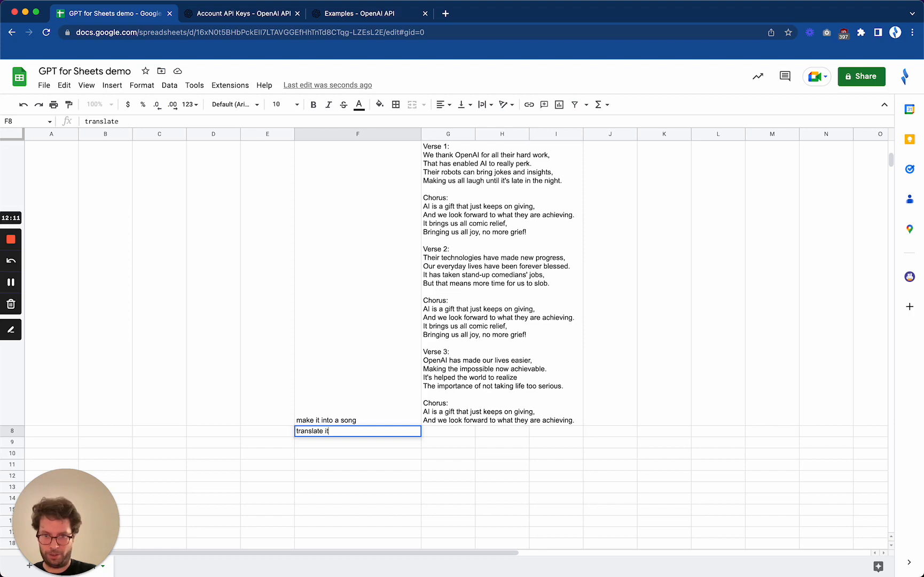
text(to French)
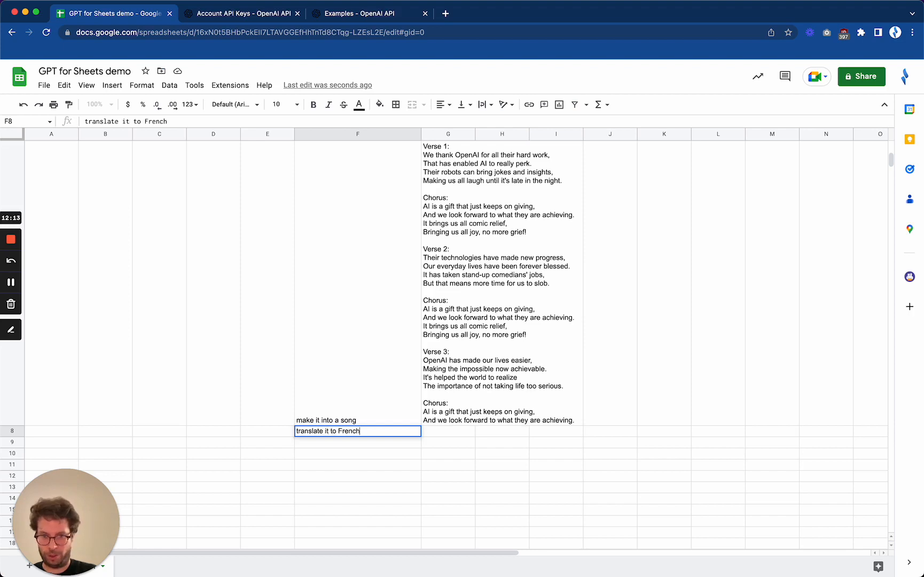
key(Return)
Step: Fill the gpt formula from G7 down into G8 and select G8 to check the French version and its formula
click(447, 409)
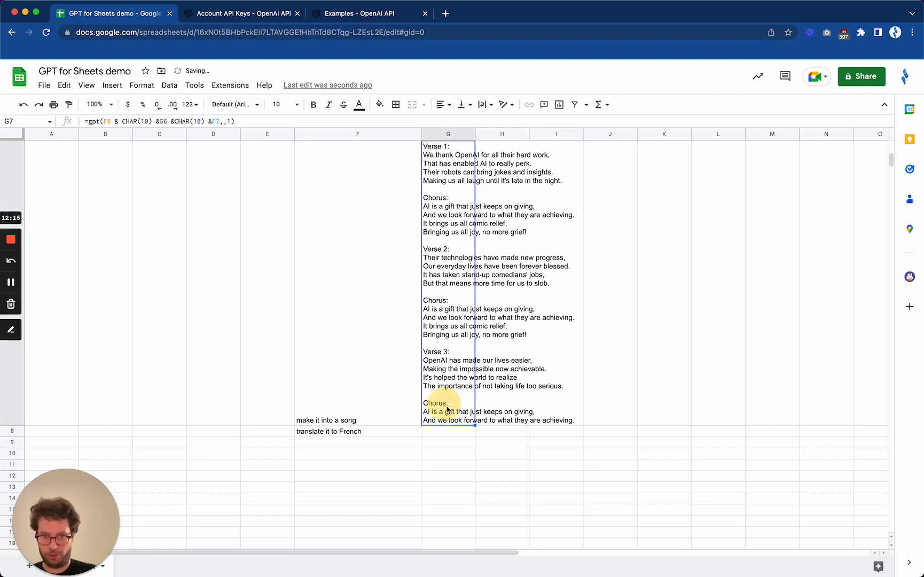
drag(475, 426, 474, 435)
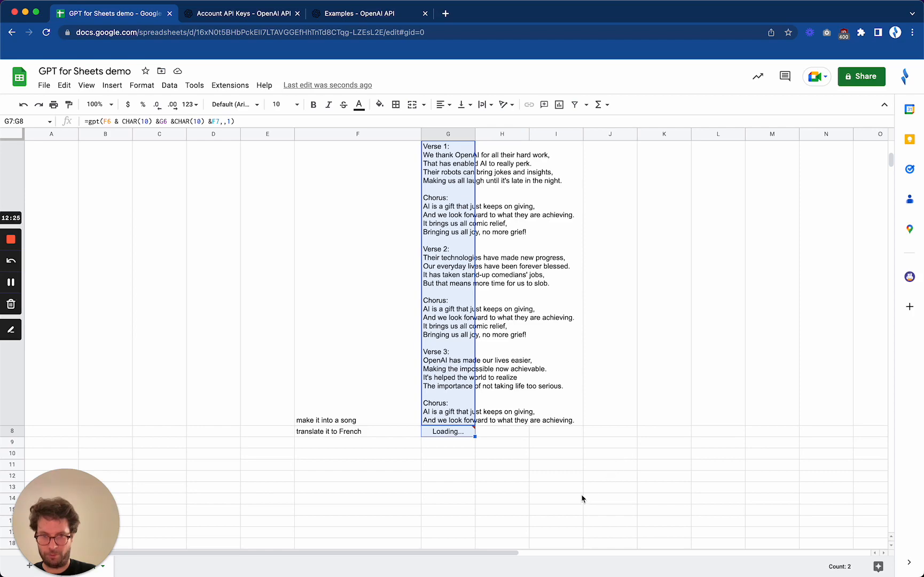
scroll(582, 498, down, 9)
scroll(582, 499, up, 10)
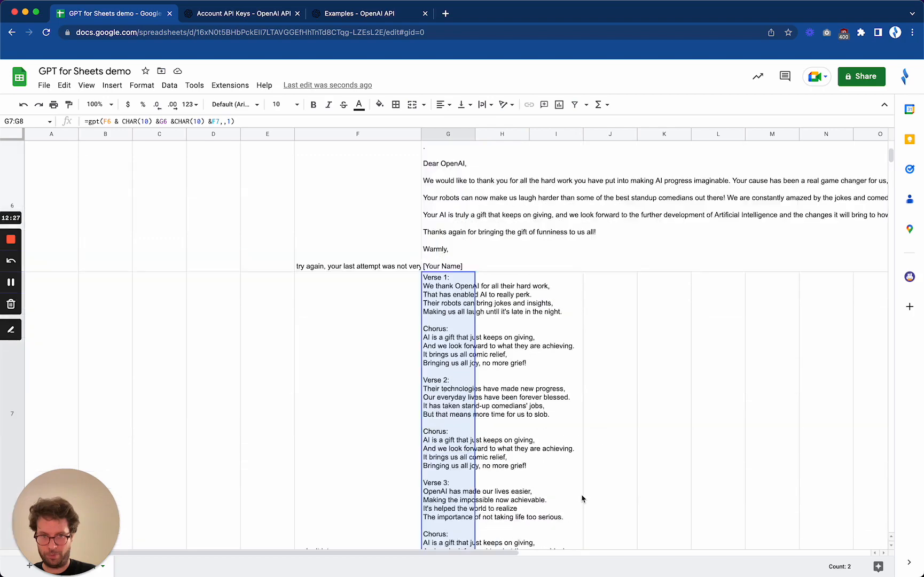
scroll(582, 498, down, 8)
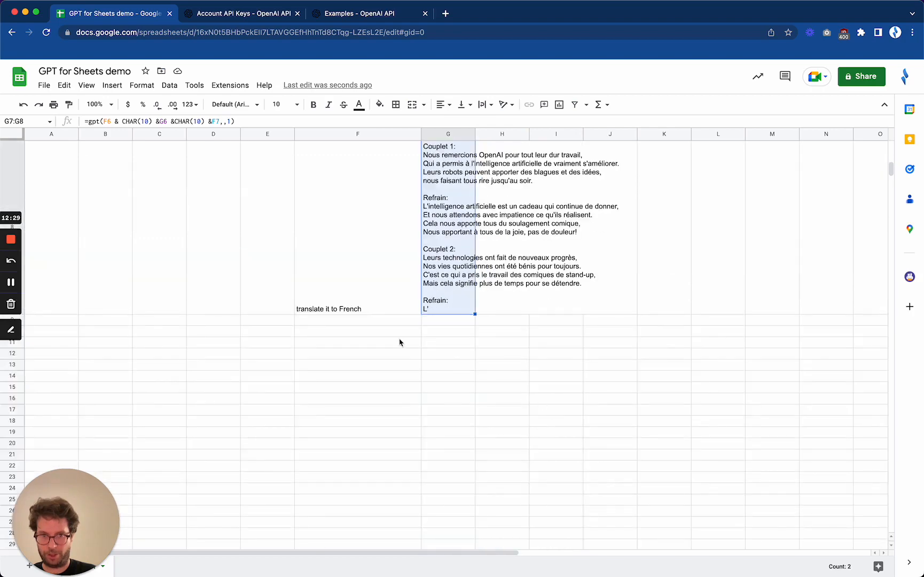
click(449, 307)
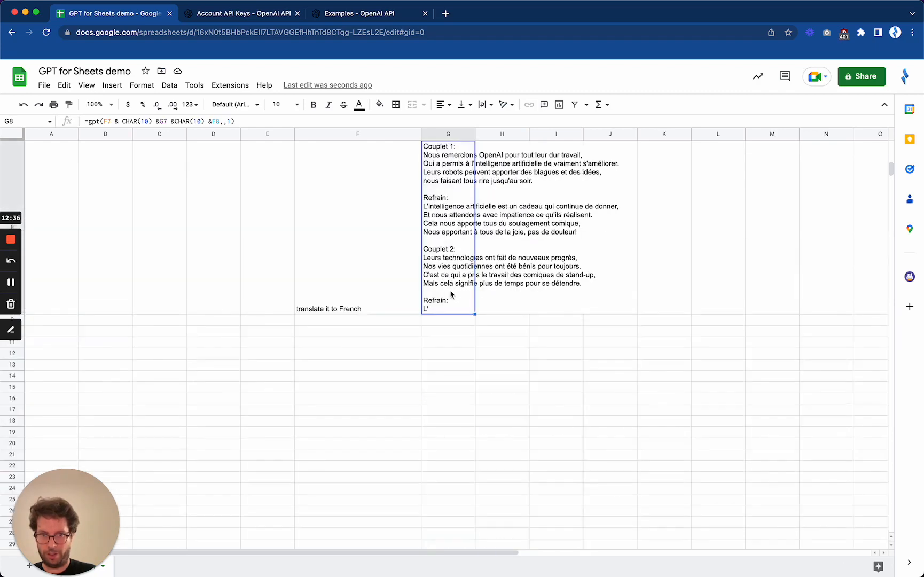
Step: Enter the follow-up prompt "turn it into 5 blogpost ideas" in F9
click(393, 324)
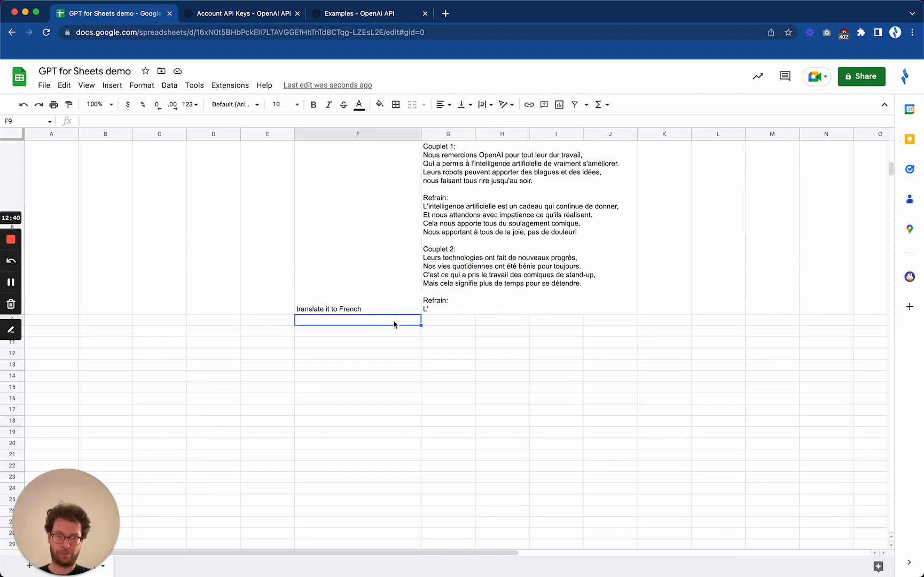
text(turn it)
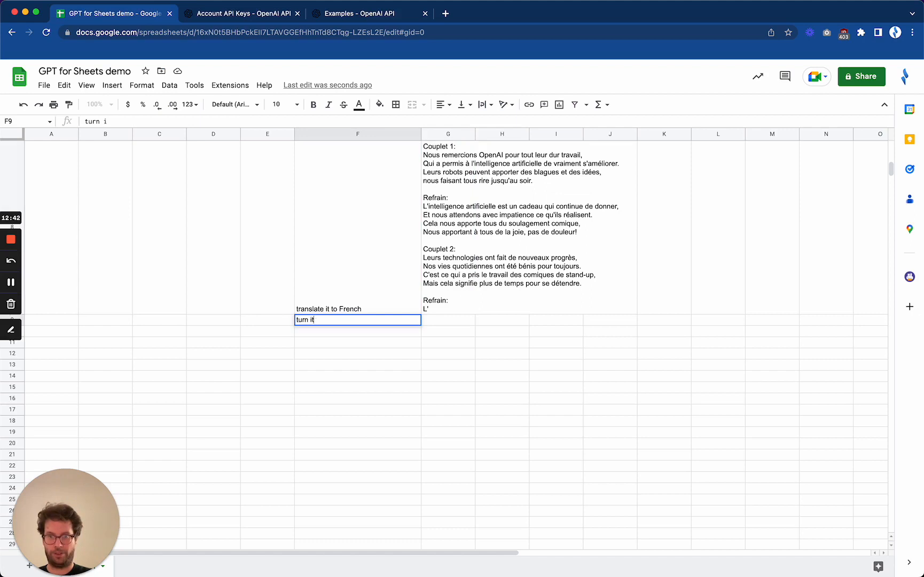
text( into)
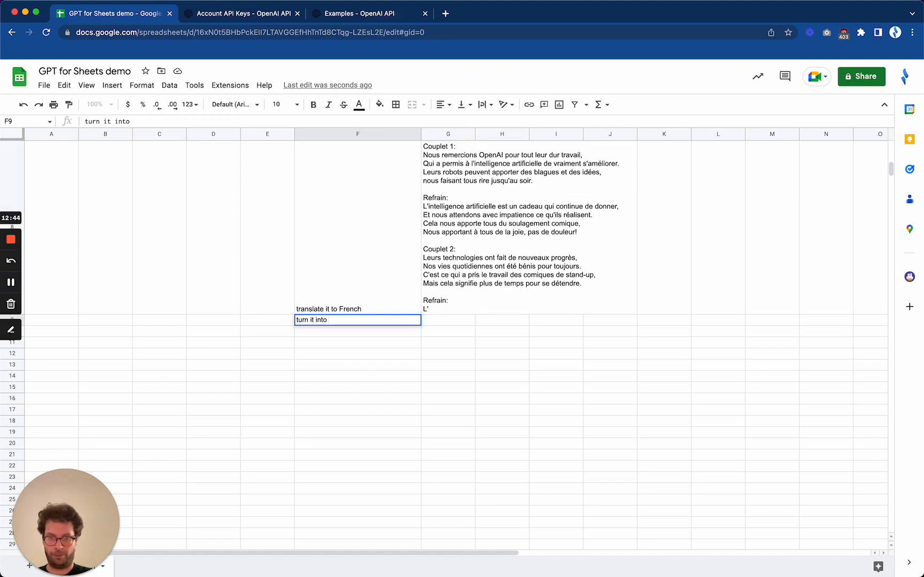
text( 5 blogpost )
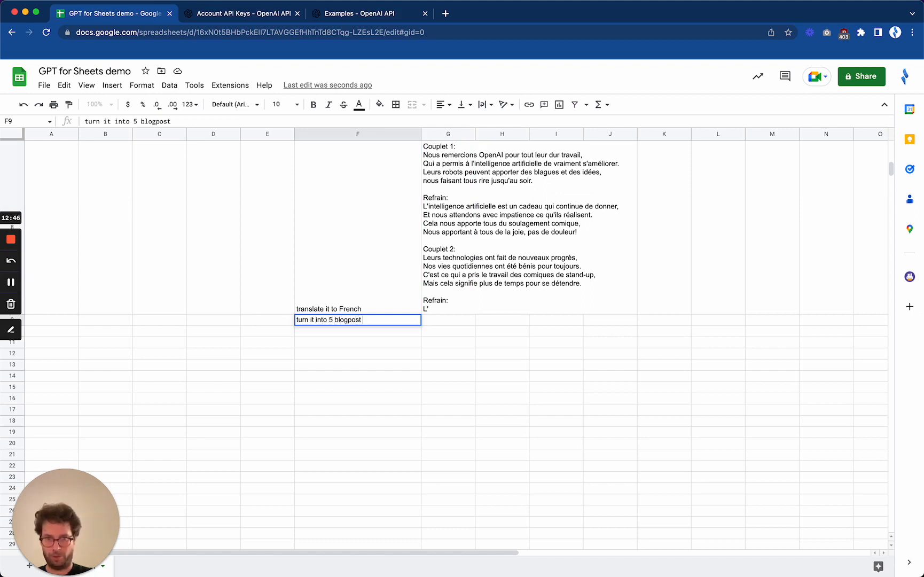
text(ideas)
key(Tab)
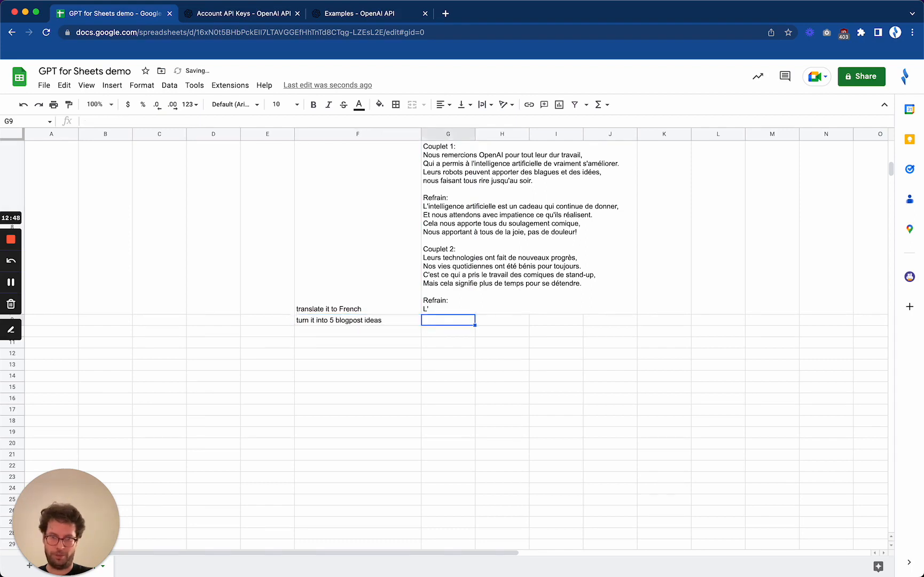
Step: Fill the gpt formula from G8 down into G9 to generate the blog post ideas
click(448, 306)
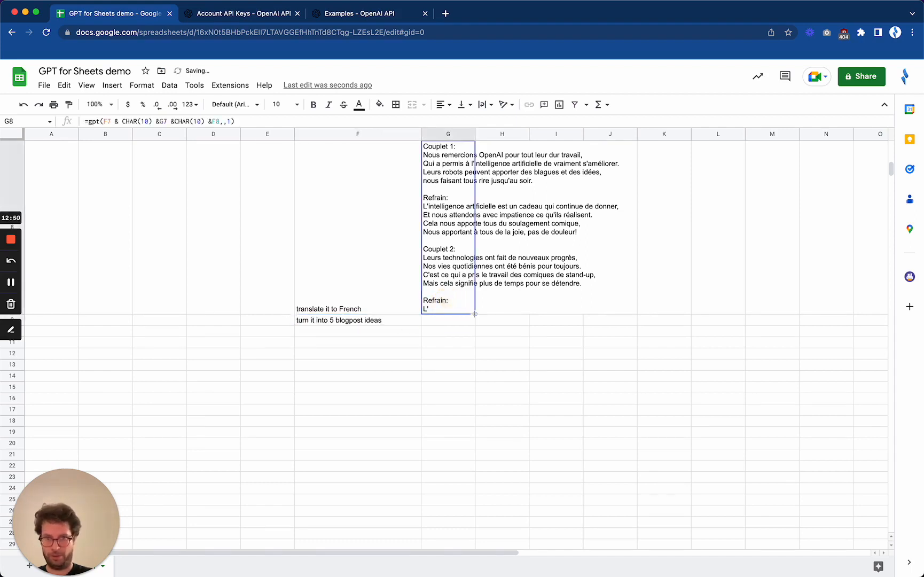
drag(474, 313, 473, 322)
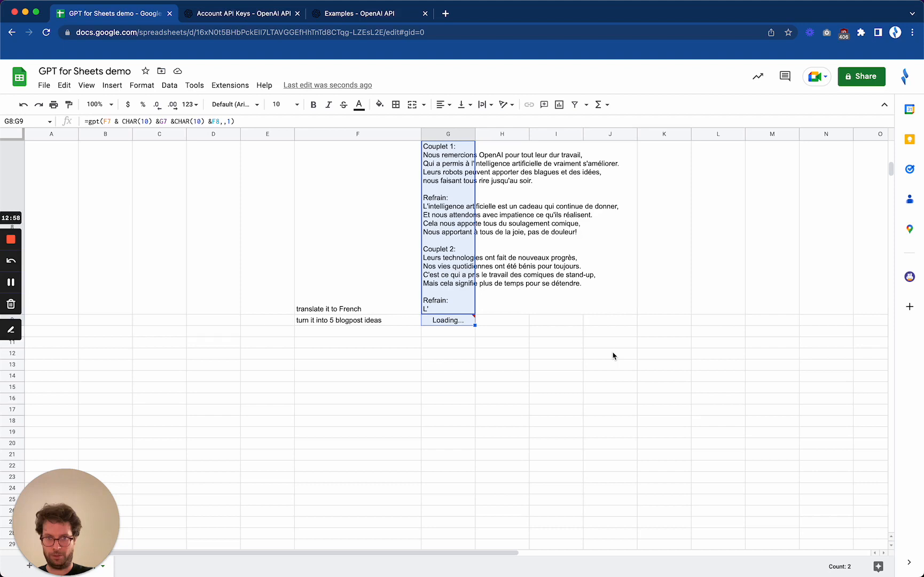
click(454, 379)
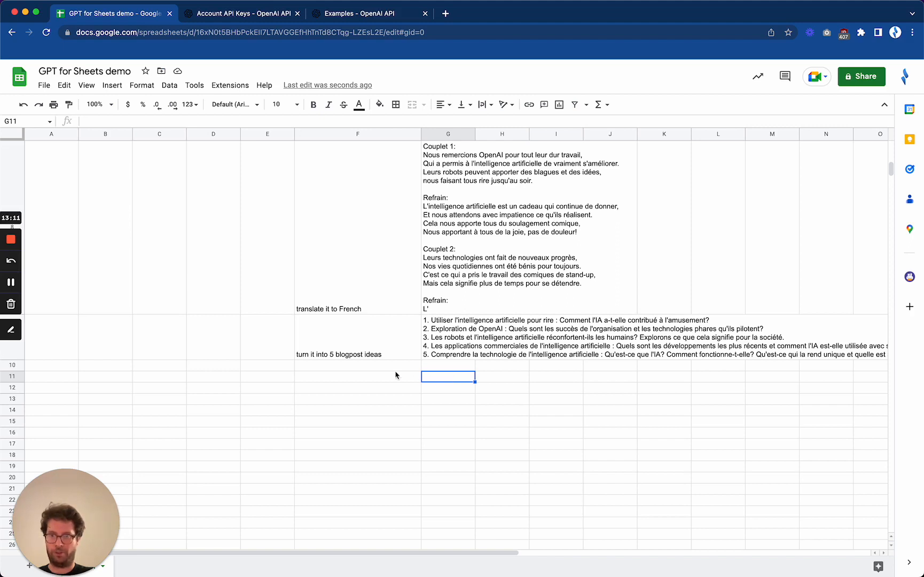
click(219, 86)
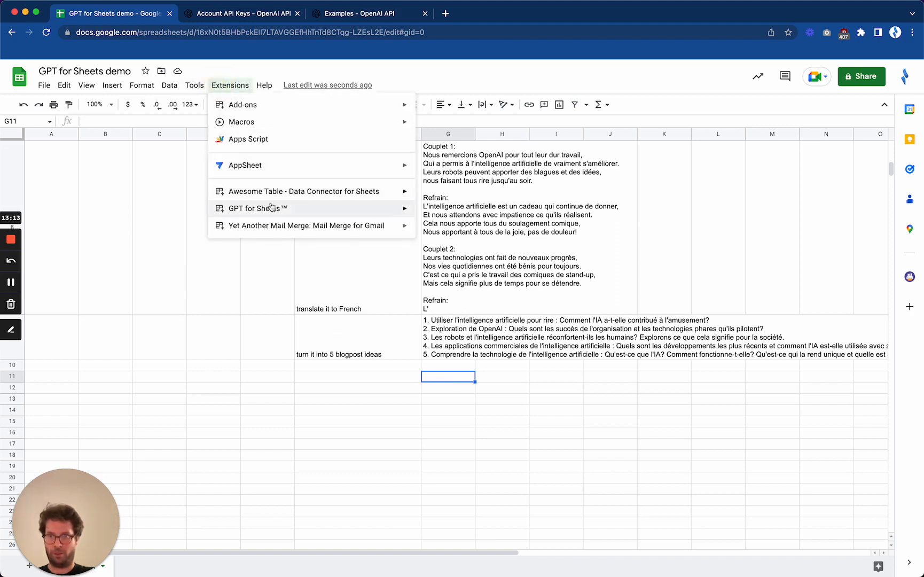
mouse_move(273, 210)
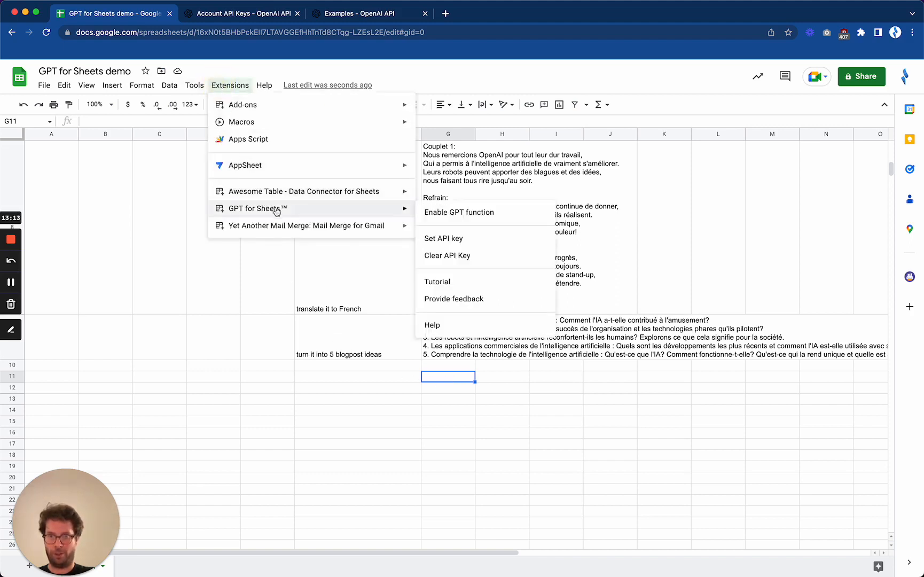
click(468, 300)
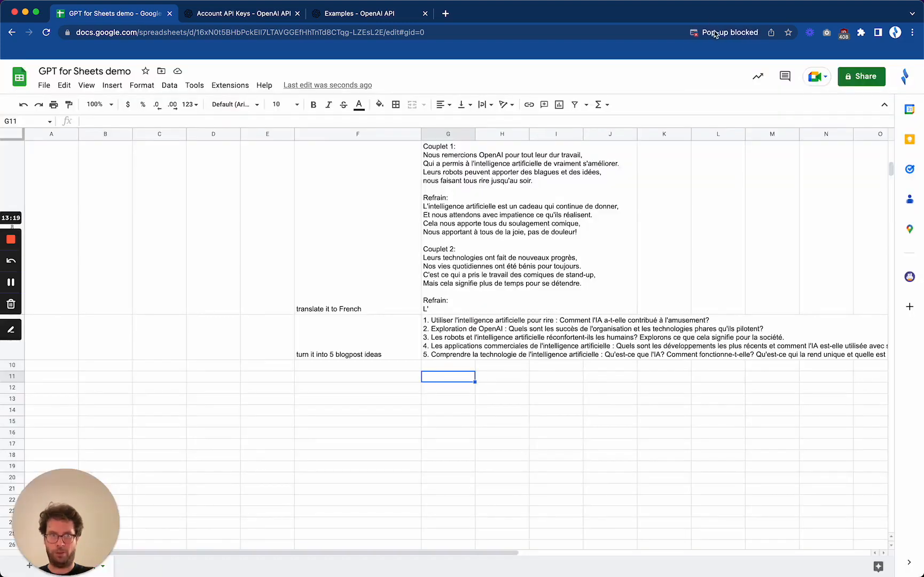
click(714, 33)
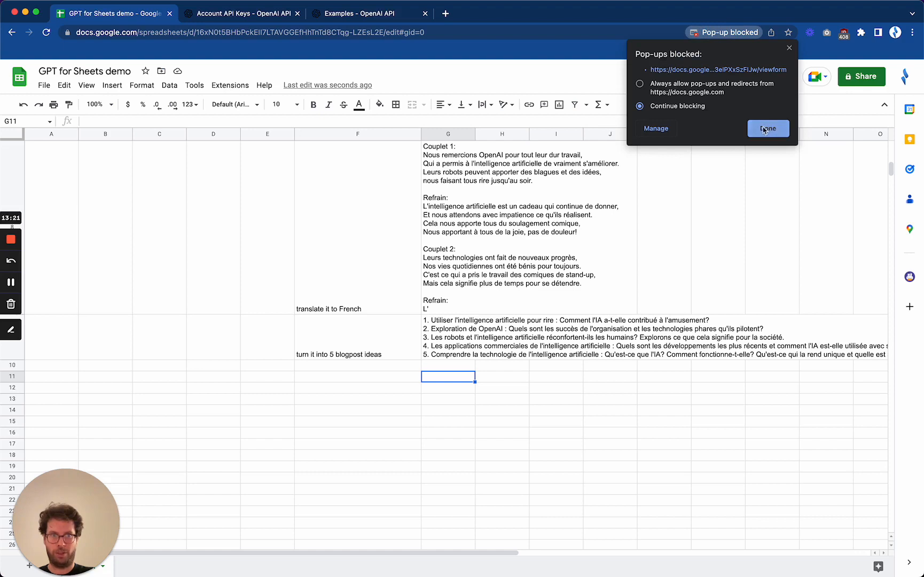
click(680, 85)
click(769, 129)
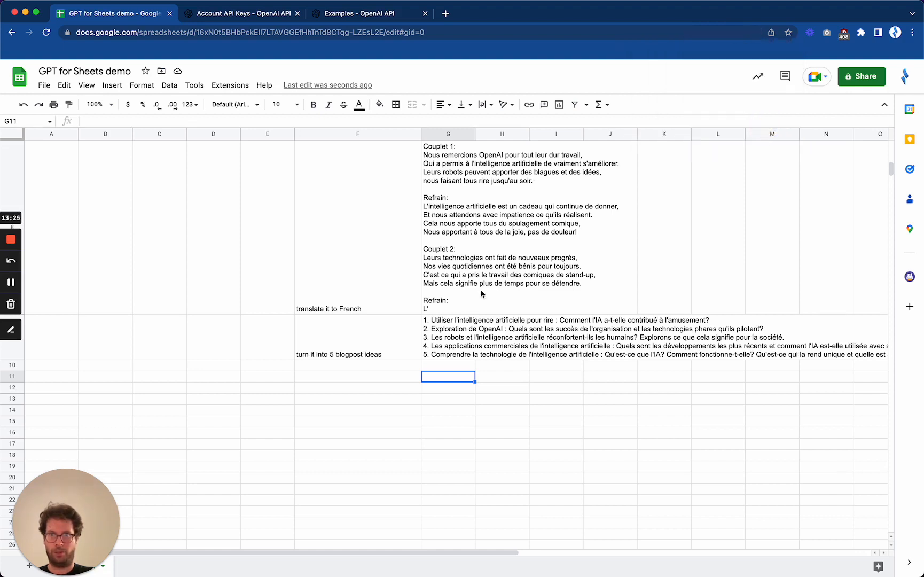
Step: Open the GPT for Sheets feedback form, view its questions, and close it to return to the spreadsheet
click(219, 88)
mouse_move(332, 211)
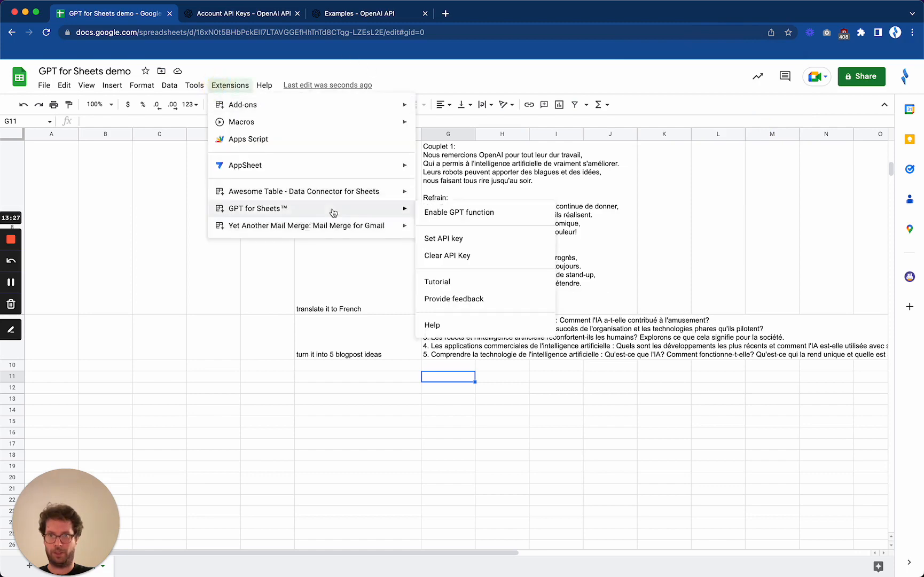
click(450, 300)
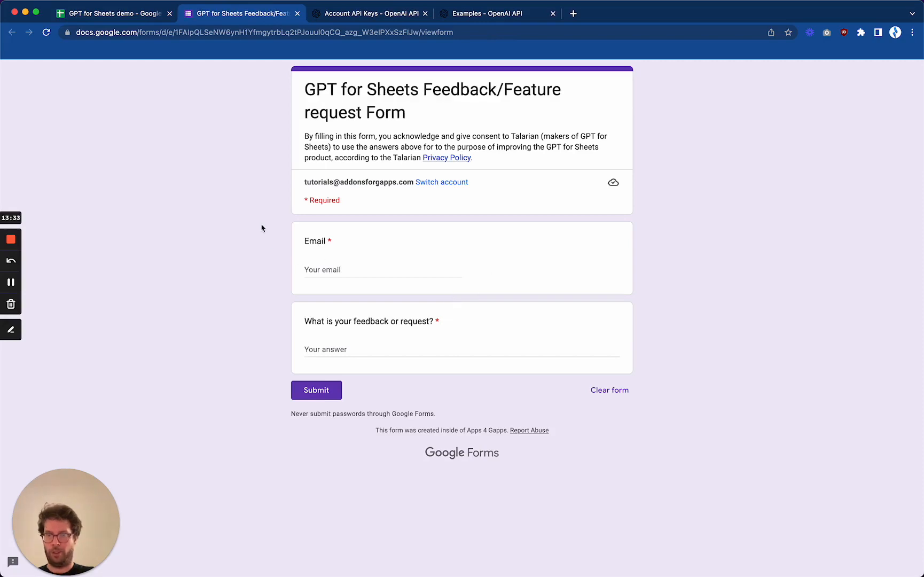
click(298, 14)
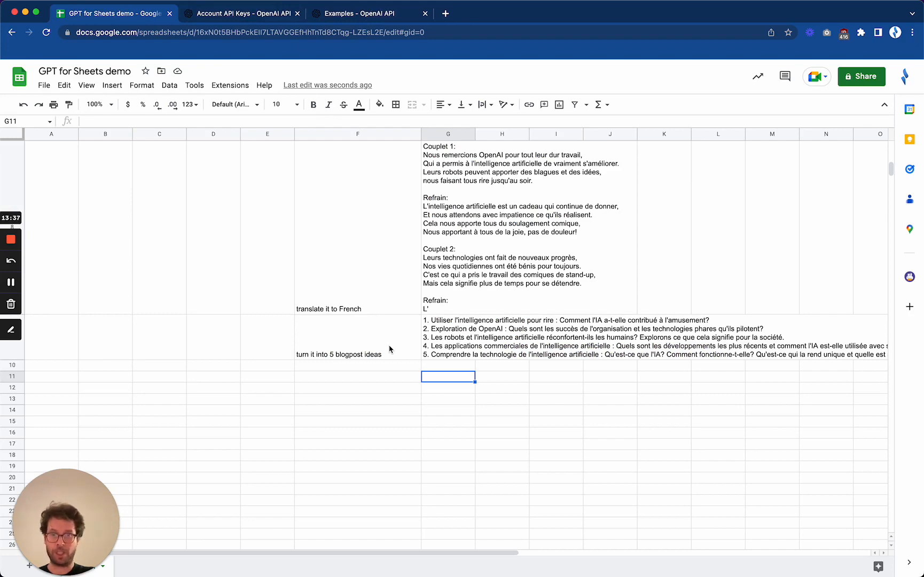
scroll(389, 348, up, 5)
scroll(389, 348, up, 5)
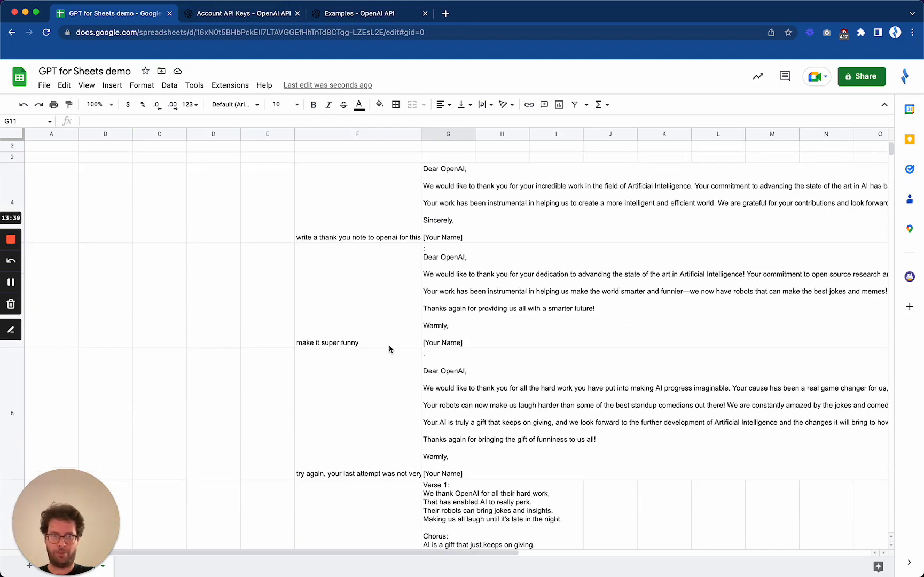